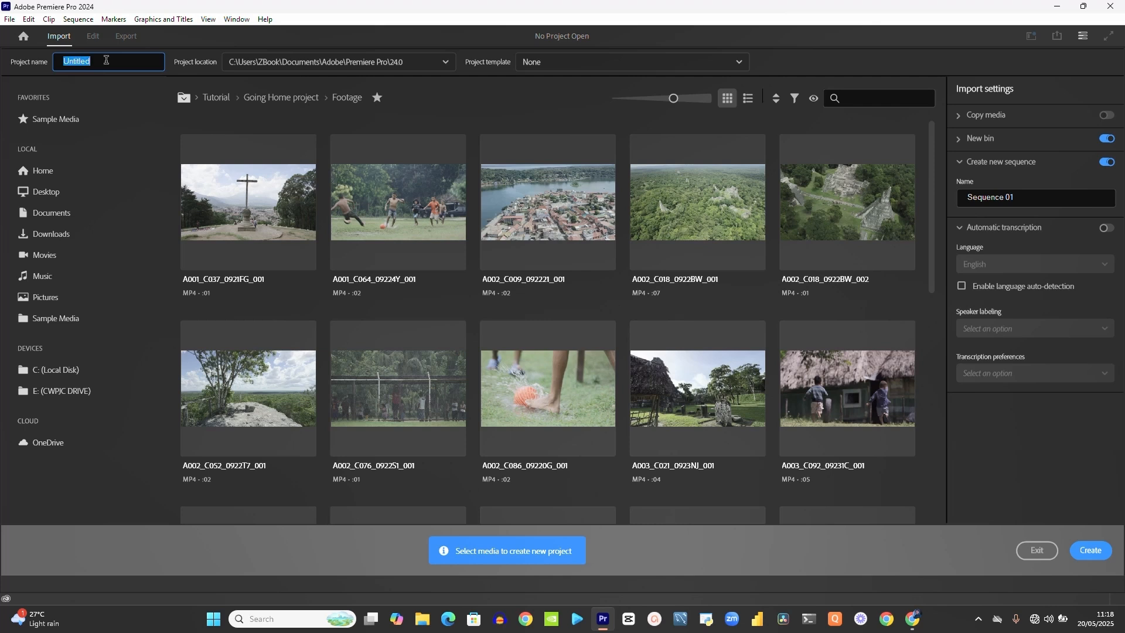
Name the project TUTORIAL and select the four clips from A001_C064_09224Y_001 through A002_C018_0922BW_002 for import
{"action": "type", "text": "T"}
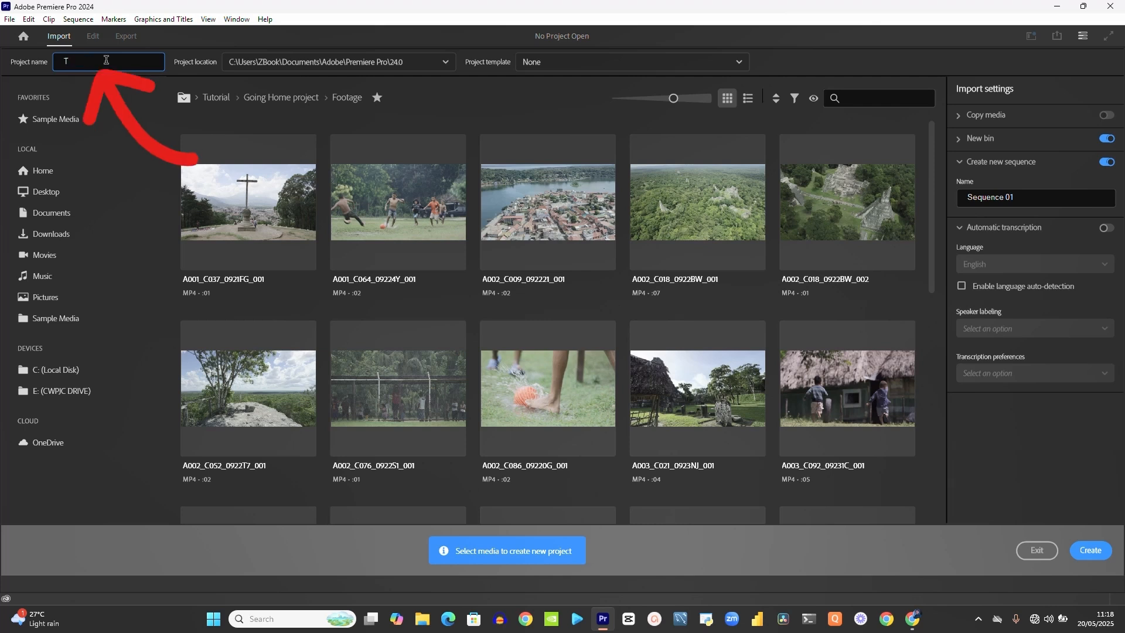
{"action": "type", "text": "UTORIAL"}
{"action": "left_click", "coordinate": [390, 198]}
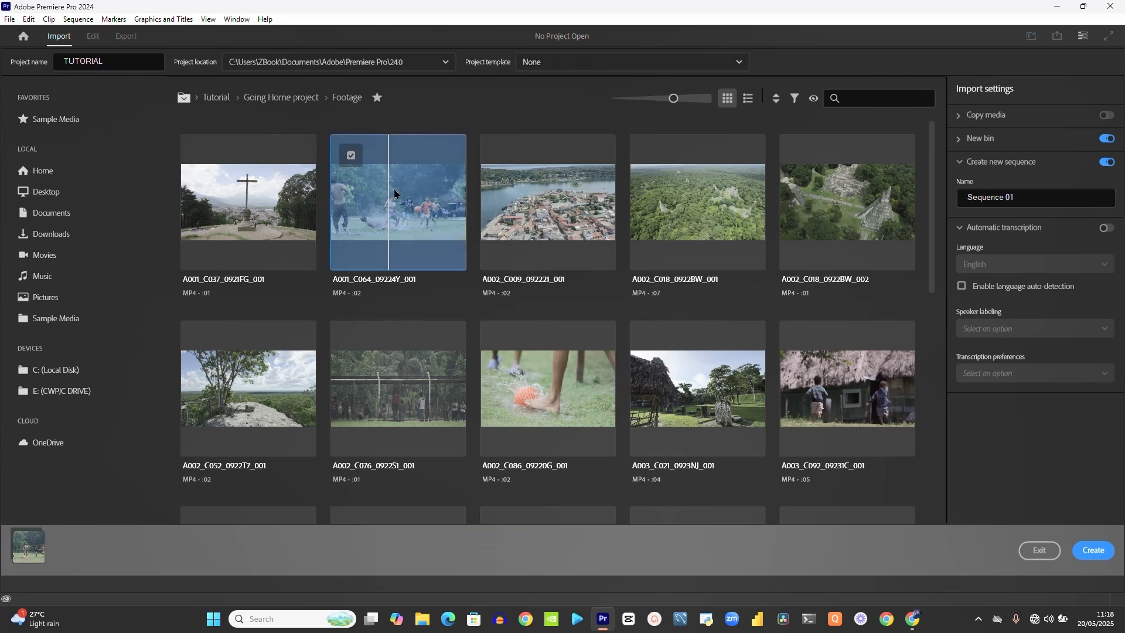
{"action": "left_click", "coordinate": [577, 192]}
{"action": "left_click", "coordinate": [644, 185]}
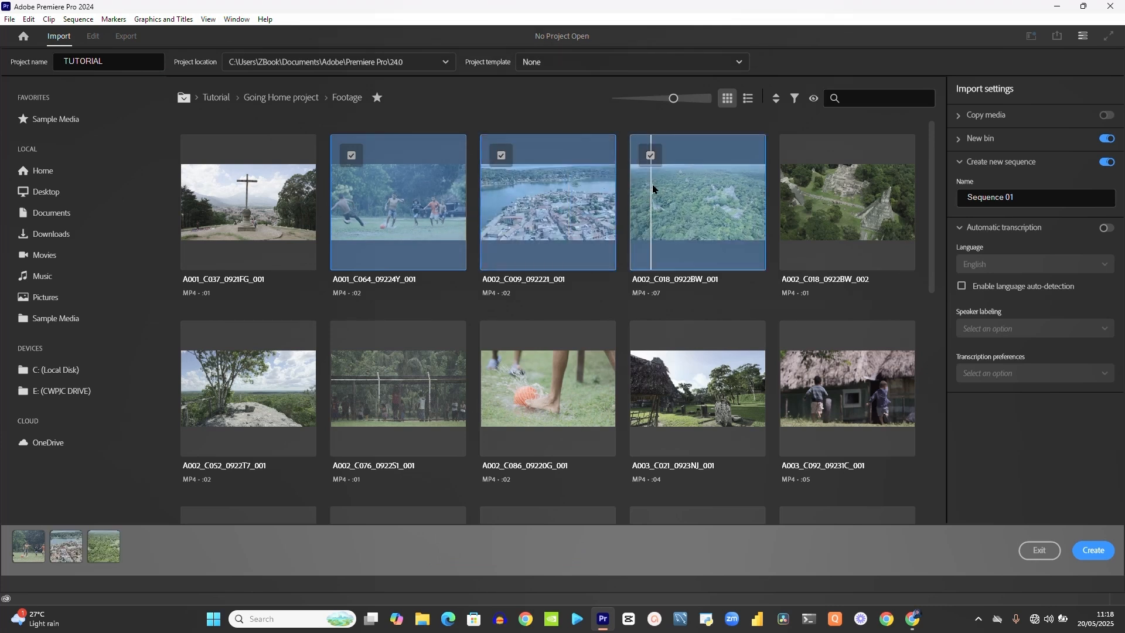
{"action": "left_click", "coordinate": [789, 200]}
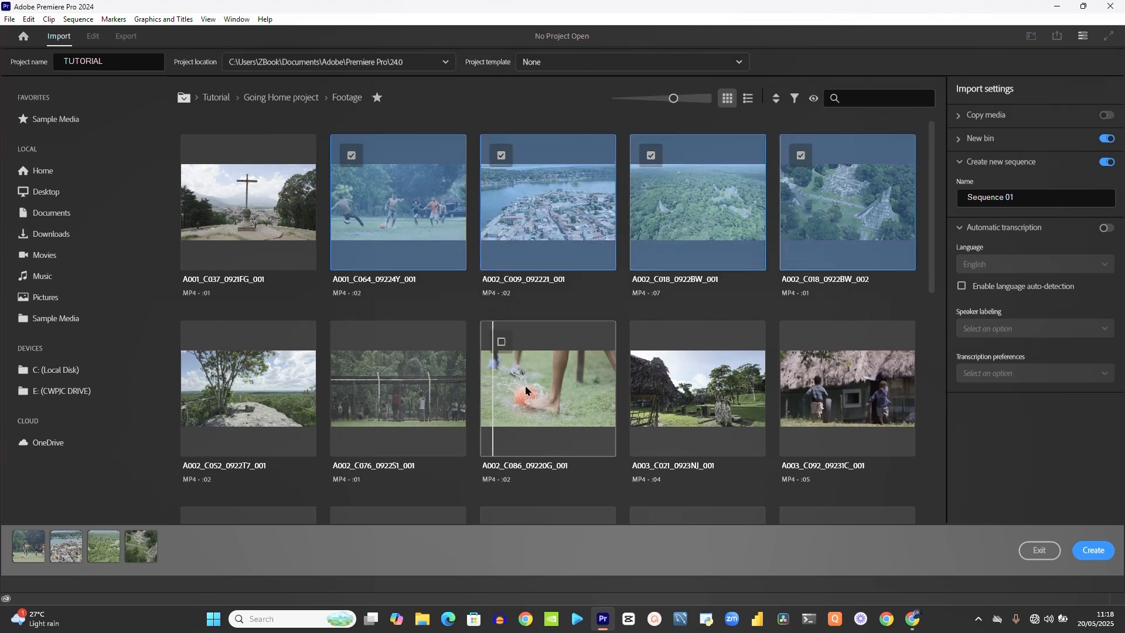
{"action": "left_click", "coordinate": [529, 390]}
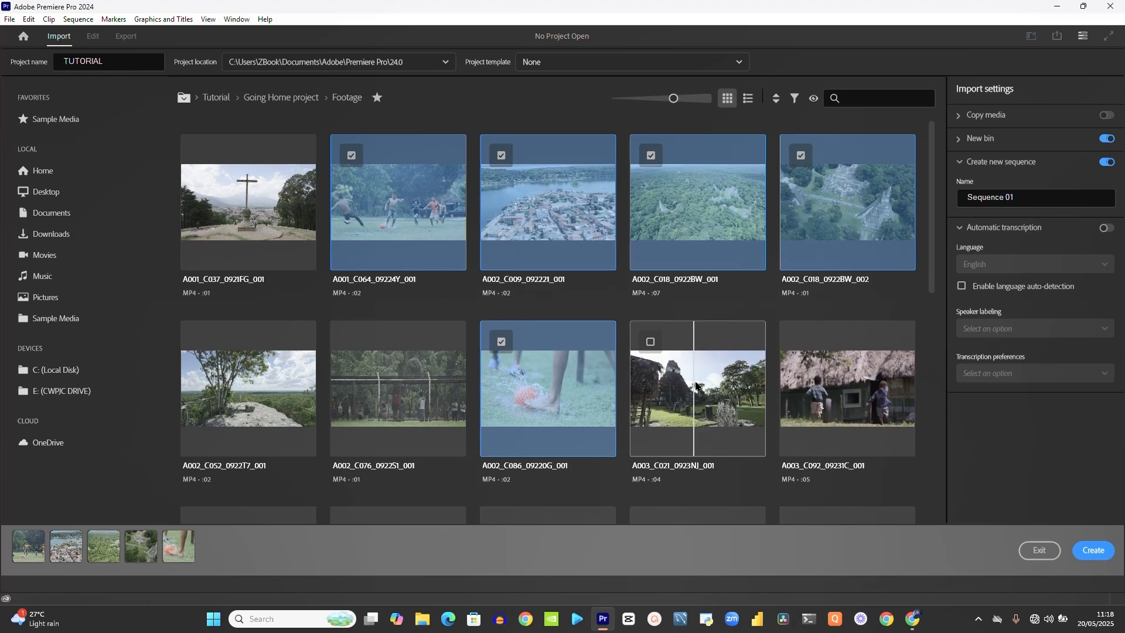
{"action": "left_click", "coordinate": [753, 404]}
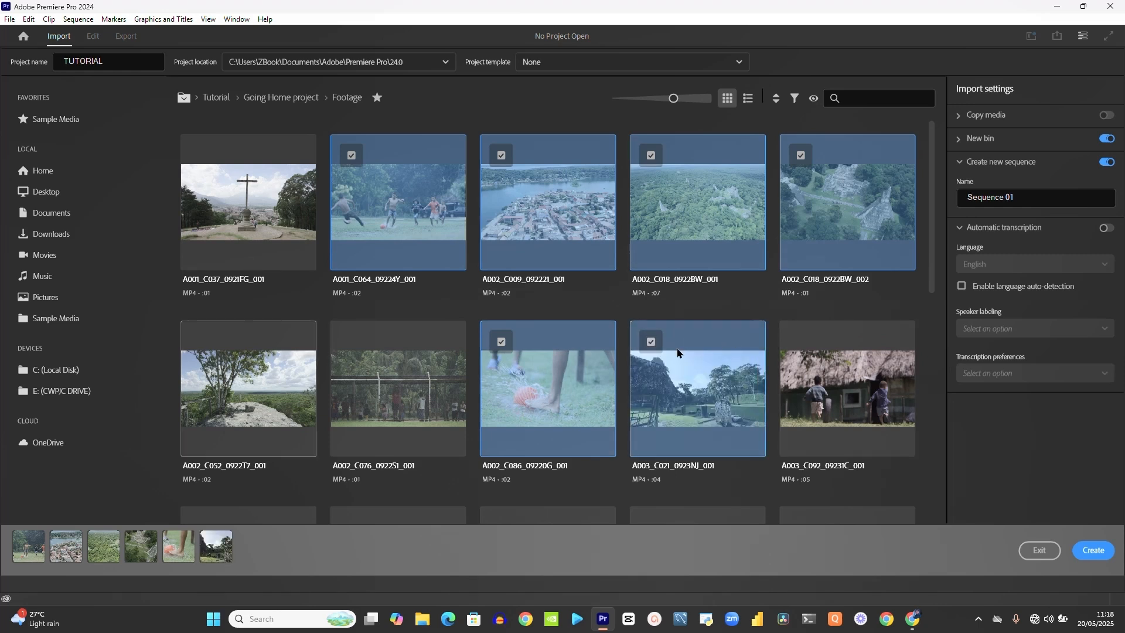
{"action": "left_click", "coordinate": [637, 385]}
{"action": "left_click", "coordinate": [539, 384]}
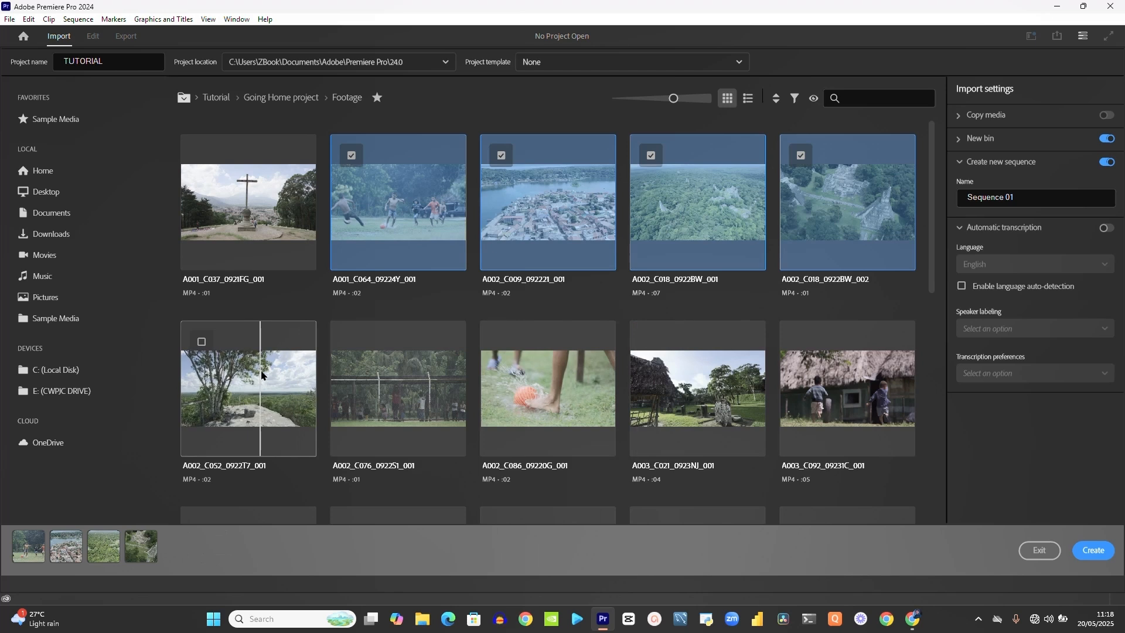
Add the five clips from A002_C052_0922T7_001 through A003_C092_09231C_001 to the import selection
{"action": "left_click", "coordinate": [248, 378]}
{"action": "left_click", "coordinate": [409, 398]}
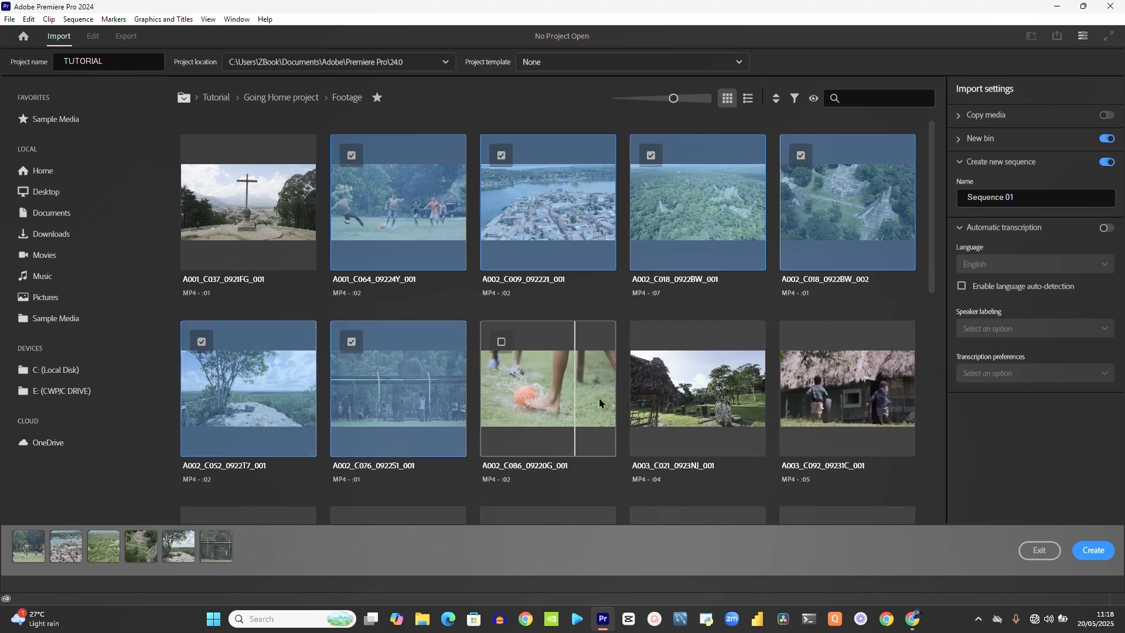
{"action": "left_click", "coordinate": [597, 399]}
{"action": "left_click", "coordinate": [699, 403]}
{"action": "scroll", "coordinate": [836, 411], "scroll_direction": "down", "scroll_amount": 2}
{"action": "left_click", "coordinate": [834, 395]}
Add the five clips from A004_C002_09244Q_001 through A005_C049_09253L_001 to the import selection
{"action": "scroll", "coordinate": [832, 396], "scroll_direction": "down", "scroll_amount": 1}
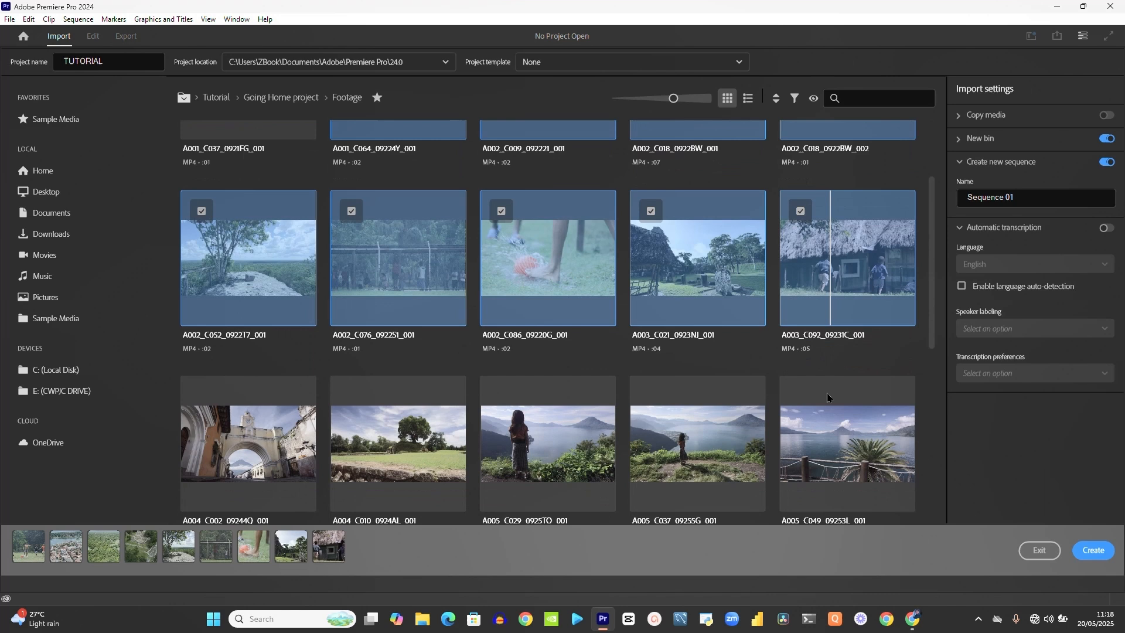
{"action": "scroll", "coordinate": [364, 440], "scroll_direction": "down", "scroll_amount": 1}
{"action": "left_click", "coordinate": [293, 437]}
{"action": "left_click", "coordinate": [435, 441]}
{"action": "left_click", "coordinate": [544, 435]}
{"action": "left_click", "coordinate": [697, 433]}
{"action": "left_click", "coordinate": [821, 433]}
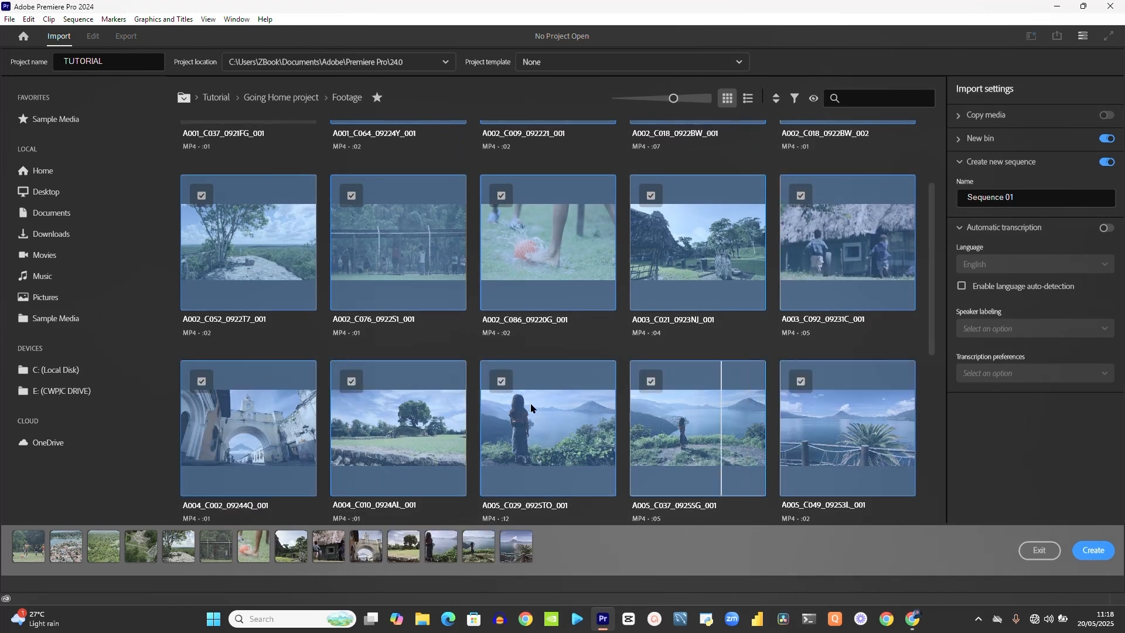
Add the five clips from A005_C052_0925BL_001 through DockAtitlanTL to the import selection and create the project
{"action": "scroll", "coordinate": [533, 399], "scroll_direction": "down", "scroll_amount": 2}
{"action": "scroll", "coordinate": [534, 402], "scroll_direction": "down", "scroll_amount": 5}
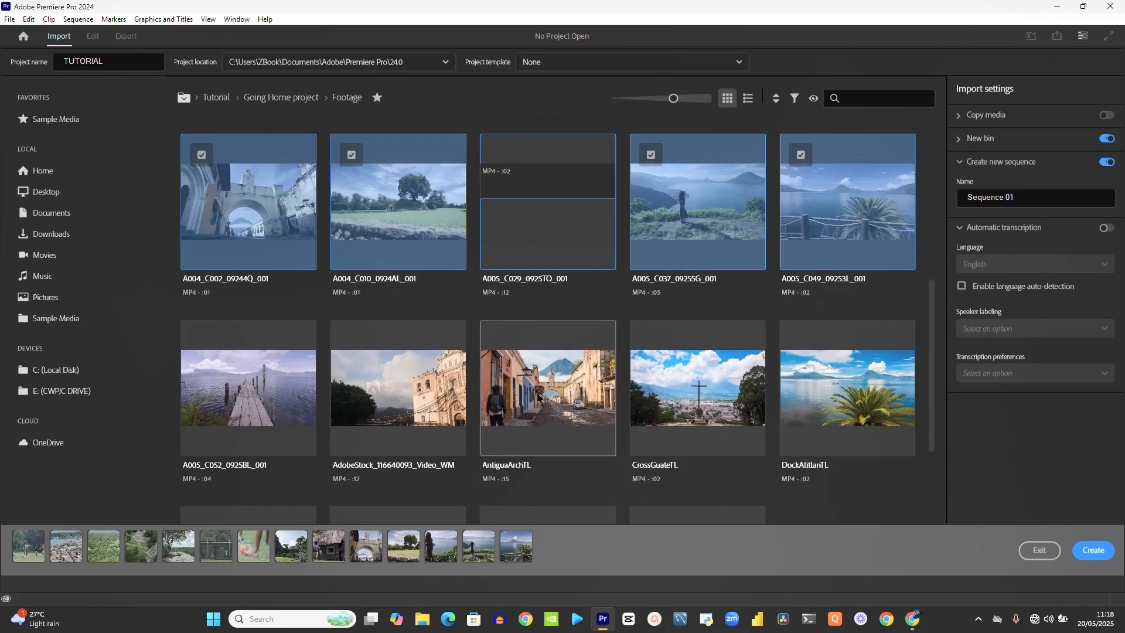
{"action": "scroll", "coordinate": [279, 213], "scroll_direction": "up", "scroll_amount": 1}
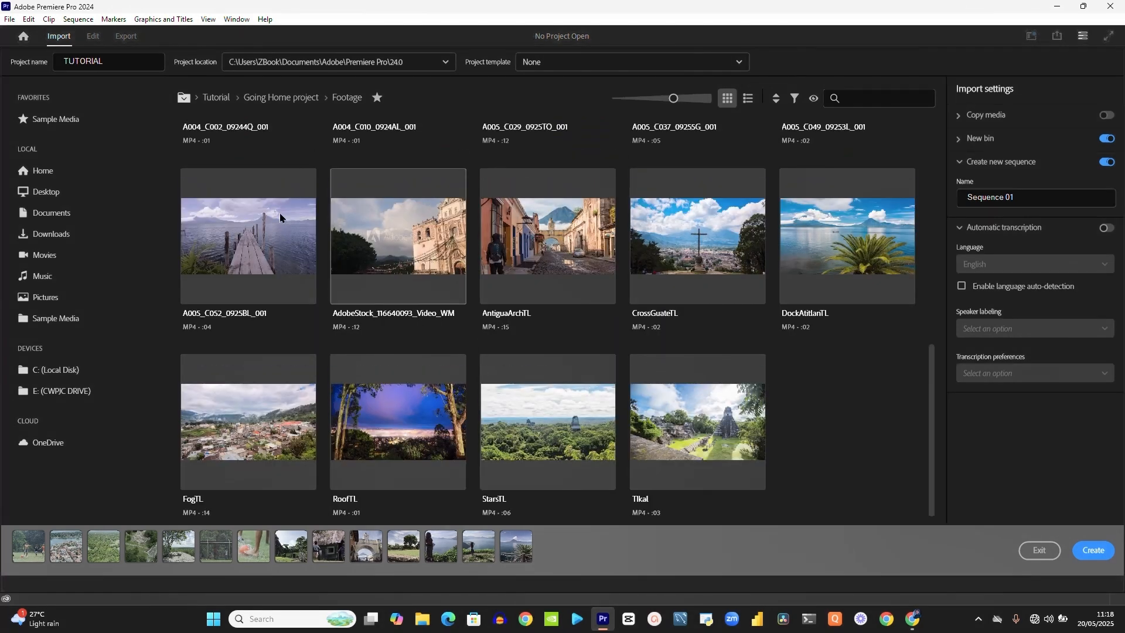
{"action": "scroll", "coordinate": [345, 217], "scroll_direction": "up", "scroll_amount": 1}
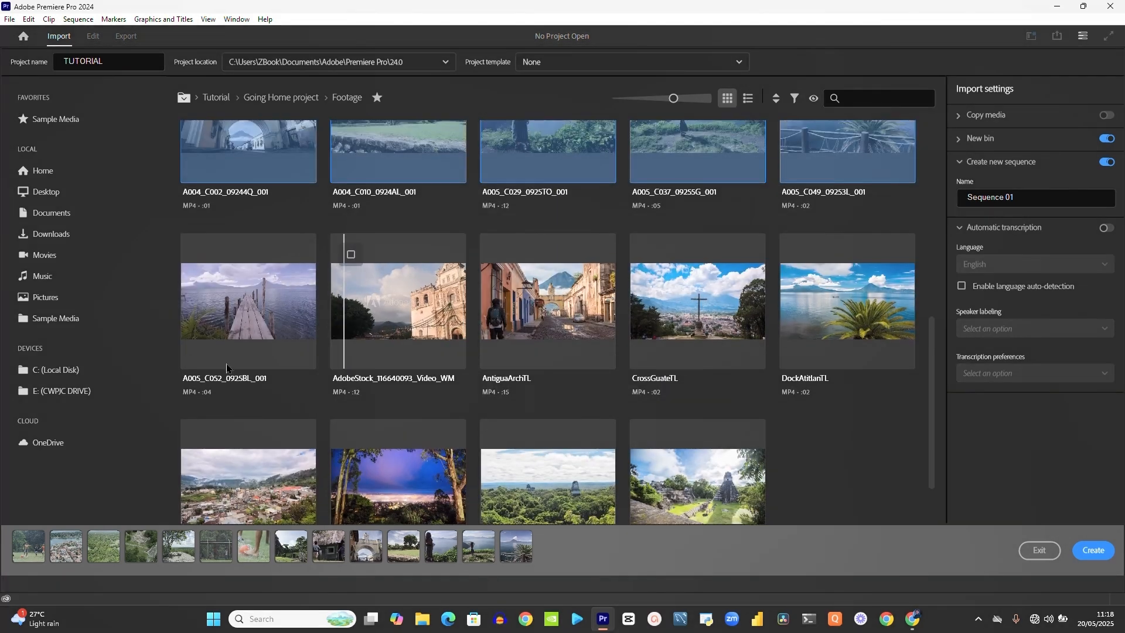
{"action": "left_click", "coordinate": [266, 312]}
{"action": "left_click", "coordinate": [422, 311]}
{"action": "left_click", "coordinate": [551, 312]}
{"action": "left_click", "coordinate": [680, 311]}
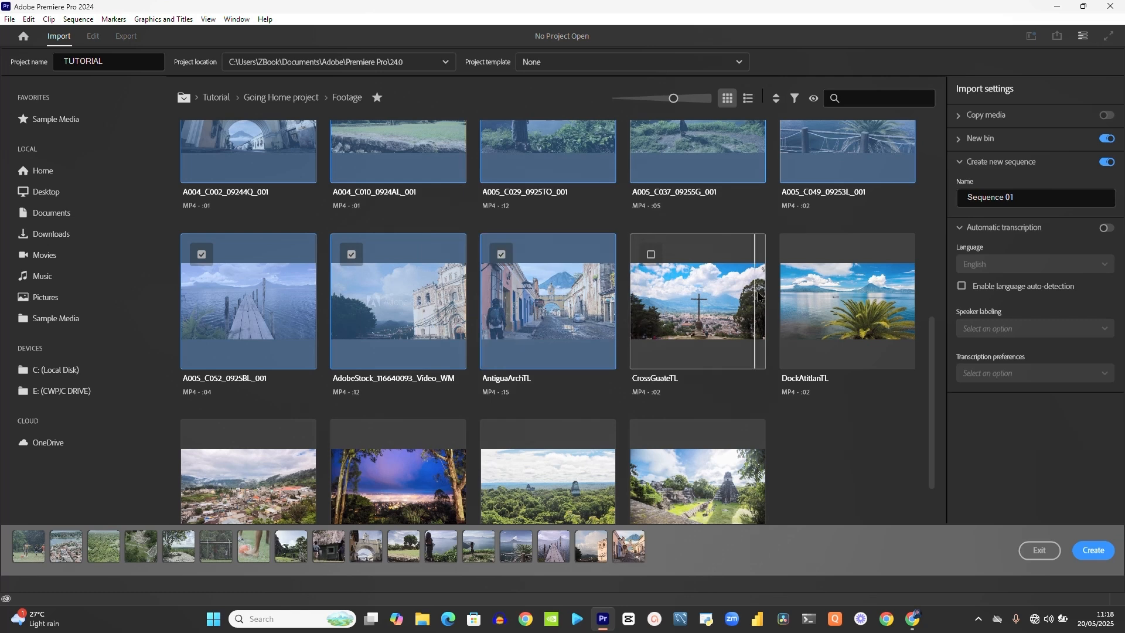
{"action": "left_click", "coordinate": [843, 311]}
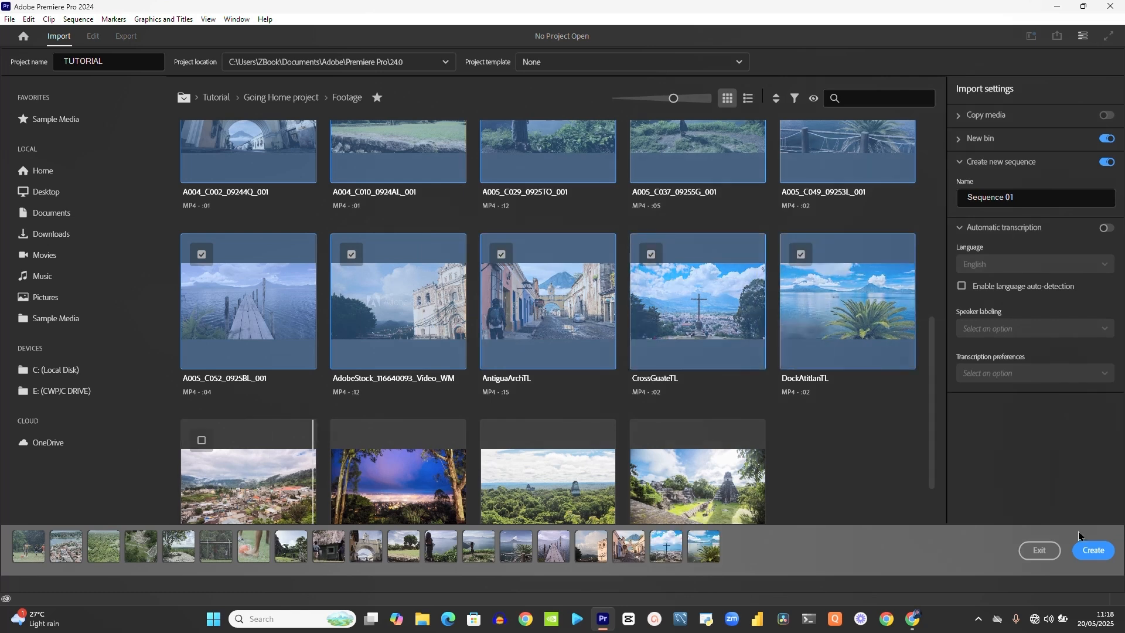
{"action": "left_click", "coordinate": [1093, 551]}
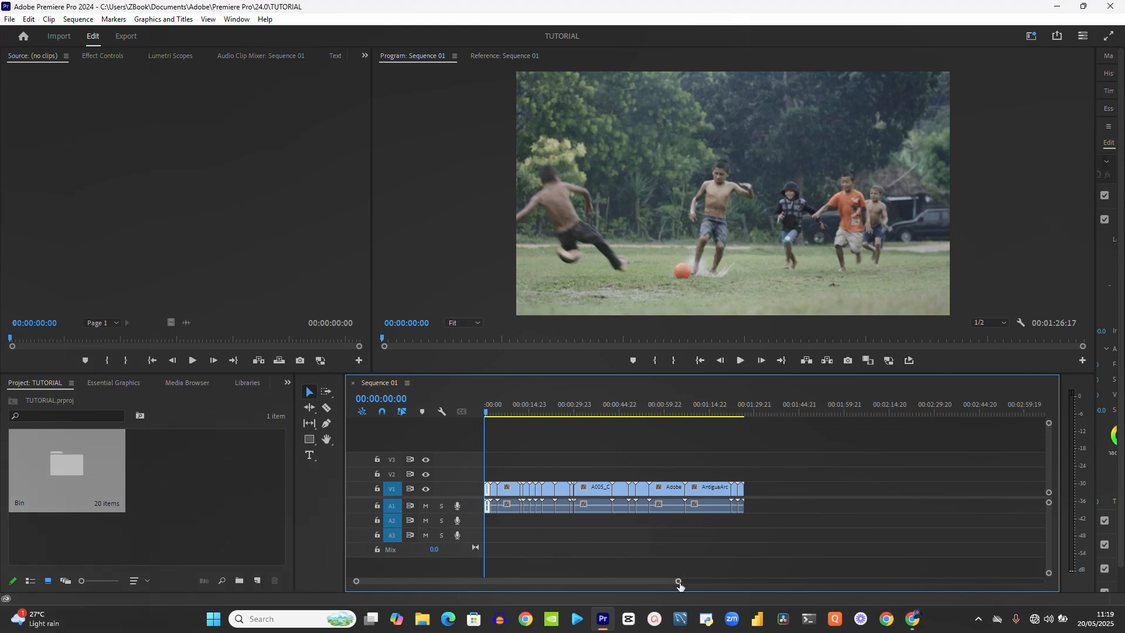
Play Sequence 01 from its start and stop playback at about 00:00:09:01
{"action": "left_click_drag", "start_coordinate": [680, 585], "coordinate": [582, 582]}
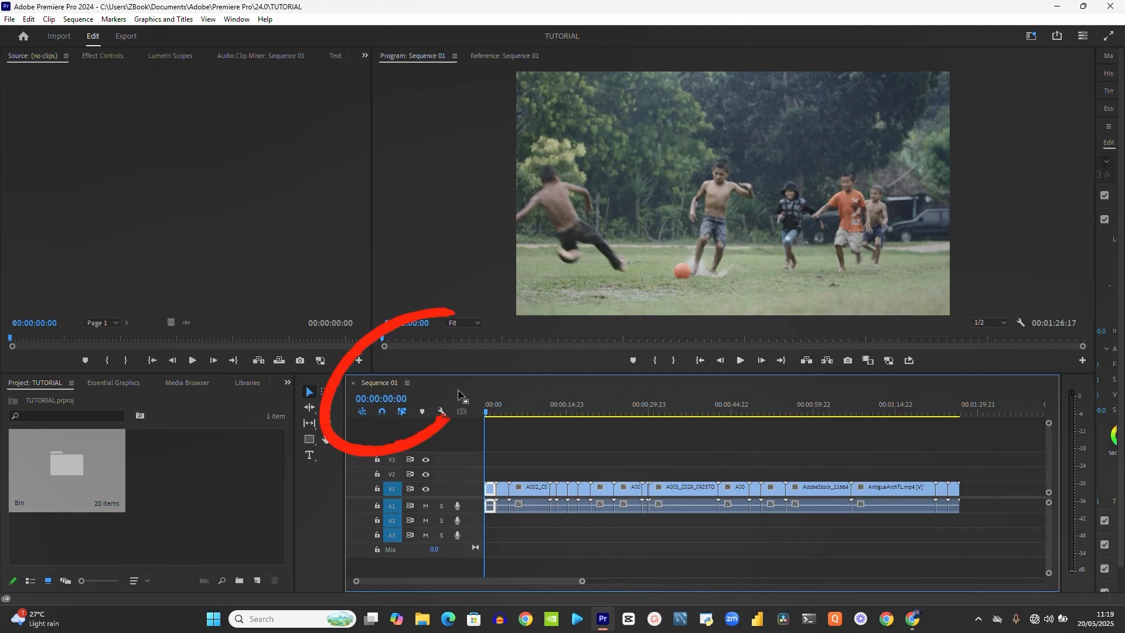
{"action": "mouse_move", "coordinate": [491, 407]}
{"action": "left_mouse_down"}
{"action": "mouse_move", "coordinate": [539, 449]}
{"action": "mouse_move", "coordinate": [736, 468]}
{"action": "mouse_move", "coordinate": [365, 423]}
{"action": "left_mouse_up"}
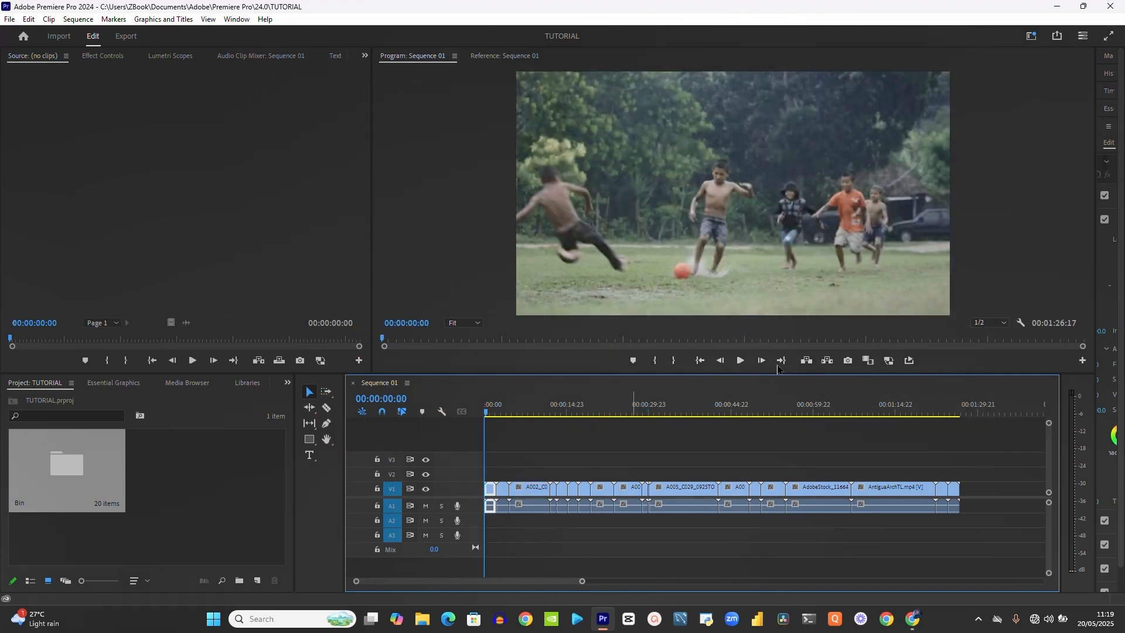
{"action": "left_click", "coordinate": [739, 360]}
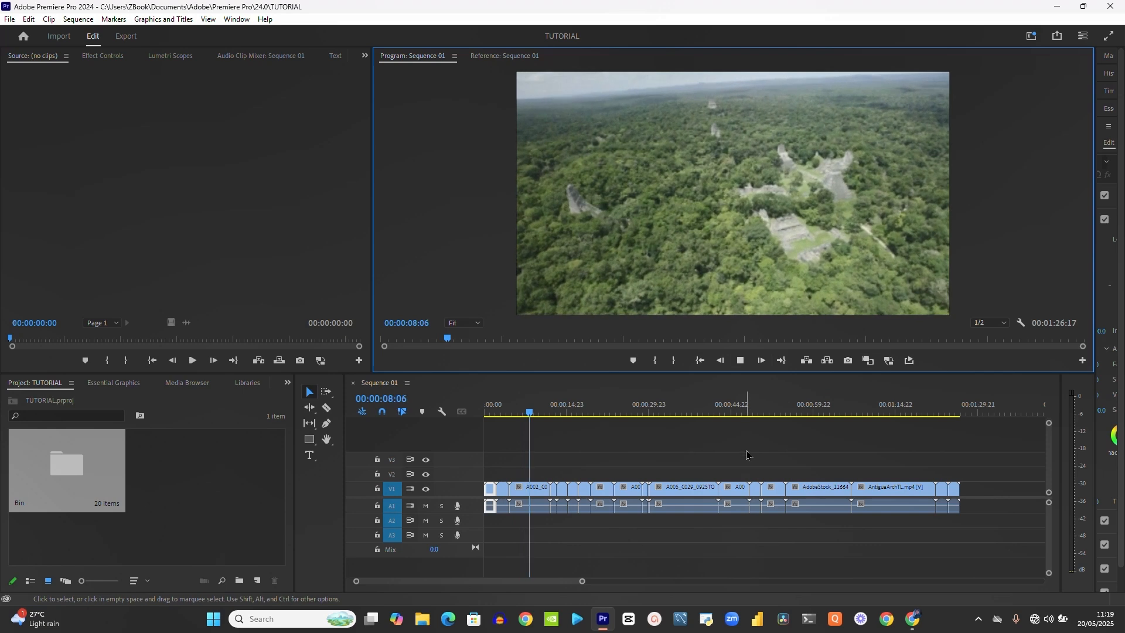
{"action": "key", "text": "space"}
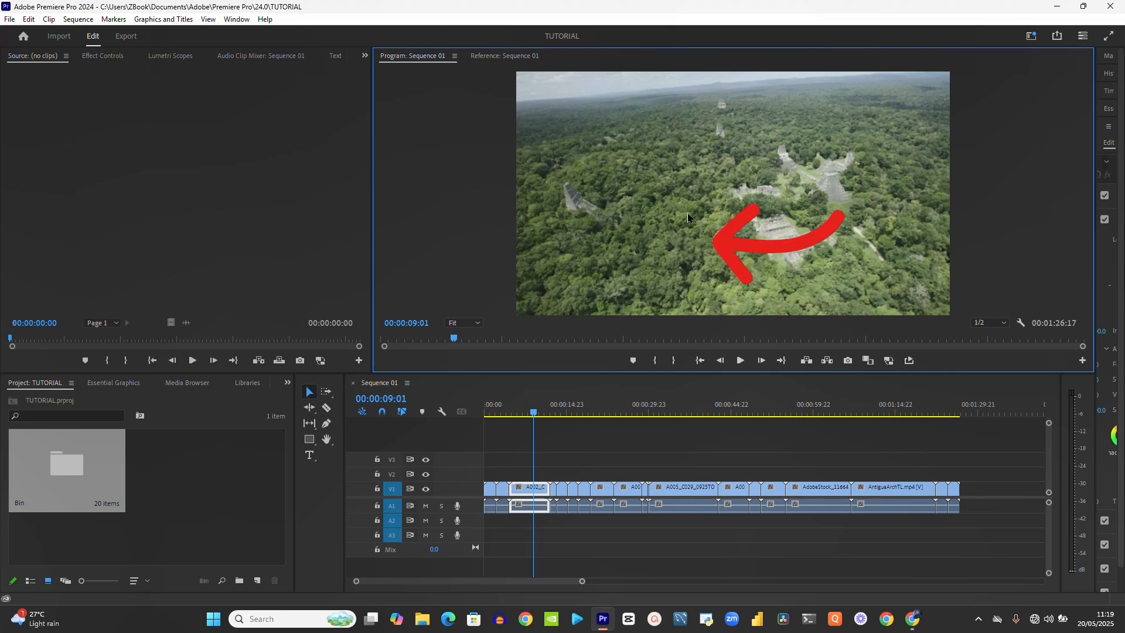
Preview several points late in the sequence, ending with the playhead at 00:01:11:08 on the AntiguaArchTL clip
{"action": "left_click", "coordinate": [772, 404]}
{"action": "left_click", "coordinate": [810, 406]}
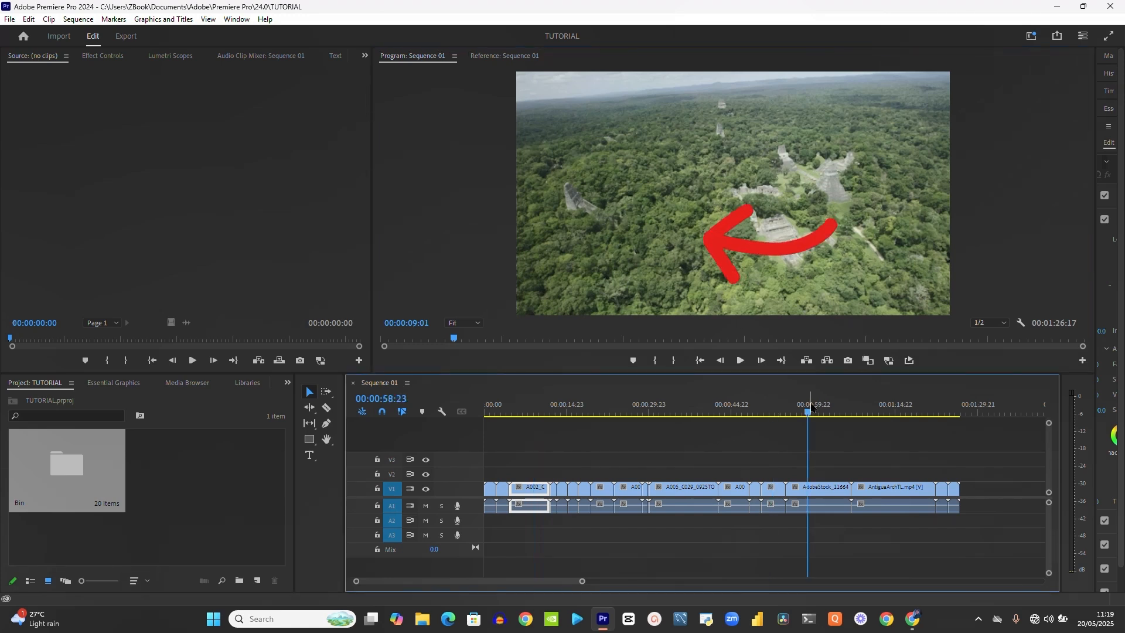
{"action": "left_click", "coordinate": [849, 405]}
{"action": "left_click", "coordinate": [879, 405]}
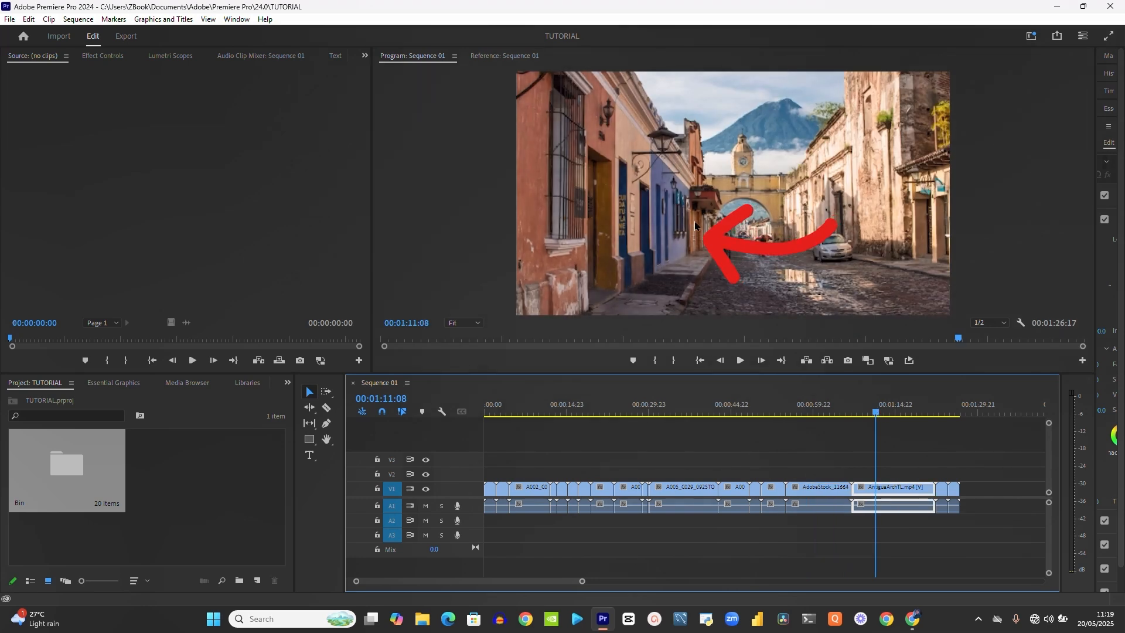
Move the playhead to 00:00:17:10 and select every clip from A002_C076_0922S1_001 onward with the Track Select Forward tool
{"action": "left_click", "coordinate": [328, 396]}
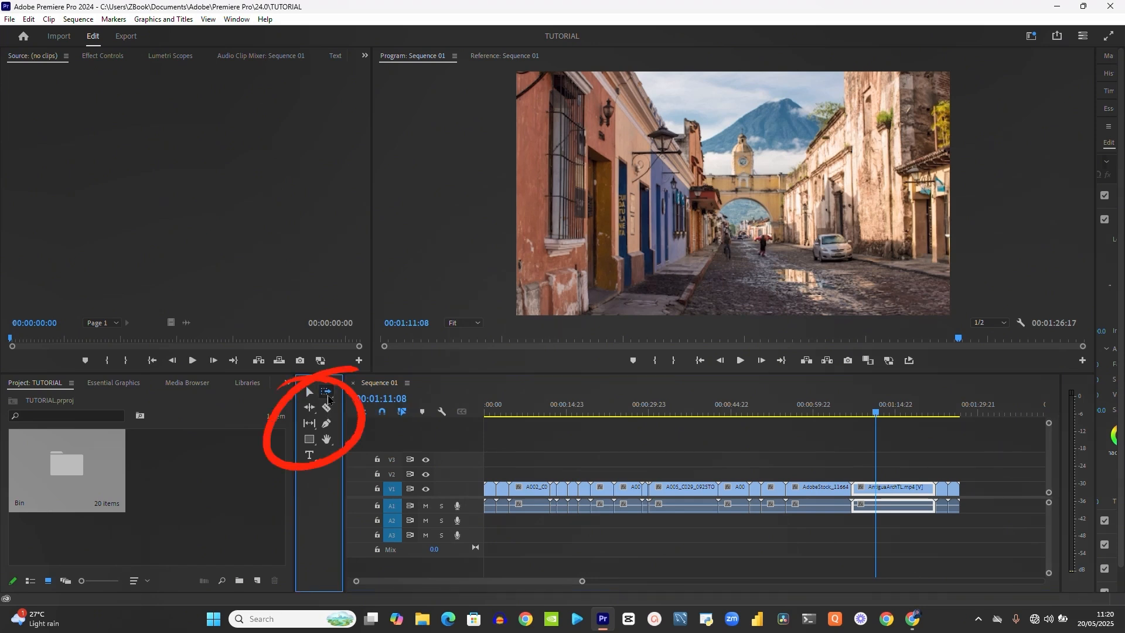
{"action": "left_click", "coordinate": [696, 490]}
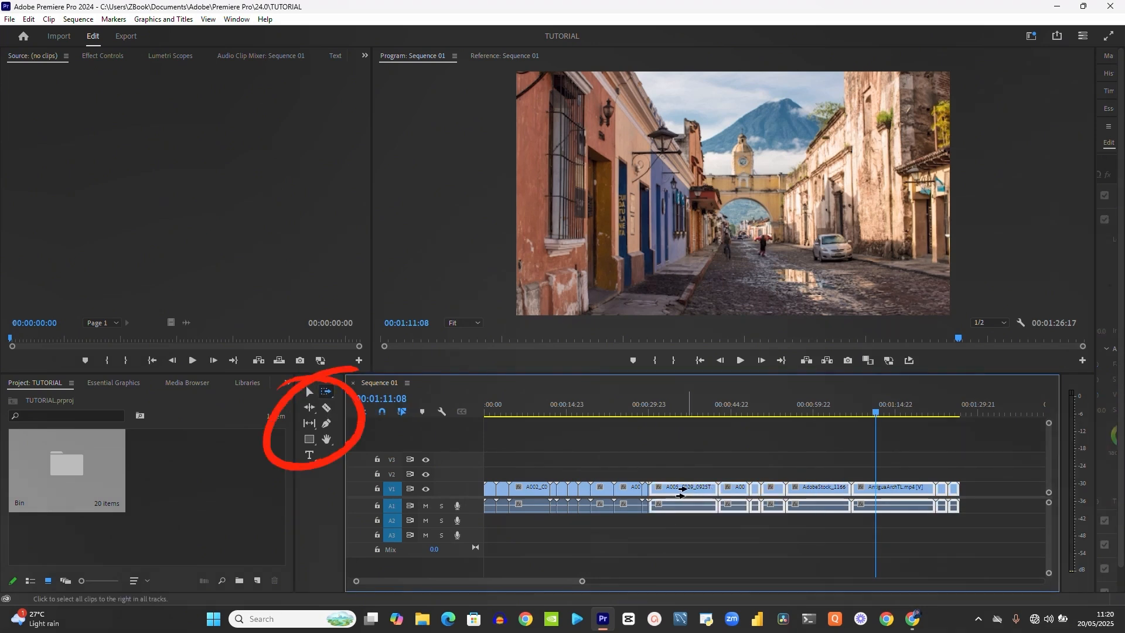
{"action": "left_click", "coordinate": [582, 414]}
{"action": "key", "text": "equal"}
{"action": "key", "text": "equal"}
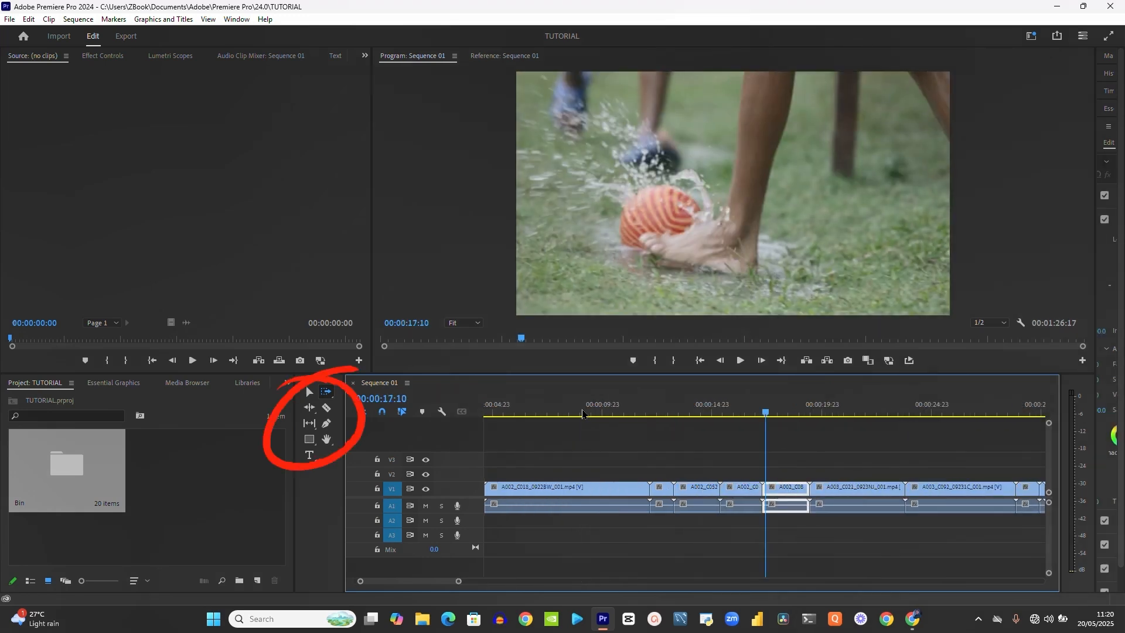
{"action": "left_click", "coordinate": [725, 486]}
Zoom the timeline out and back in around the playhead to examine the clips at different scales
{"action": "key", "text": "minus"}
{"action": "key", "text": "minus"}
{"action": "key", "text": "equal"}
{"action": "key", "text": "equal"}
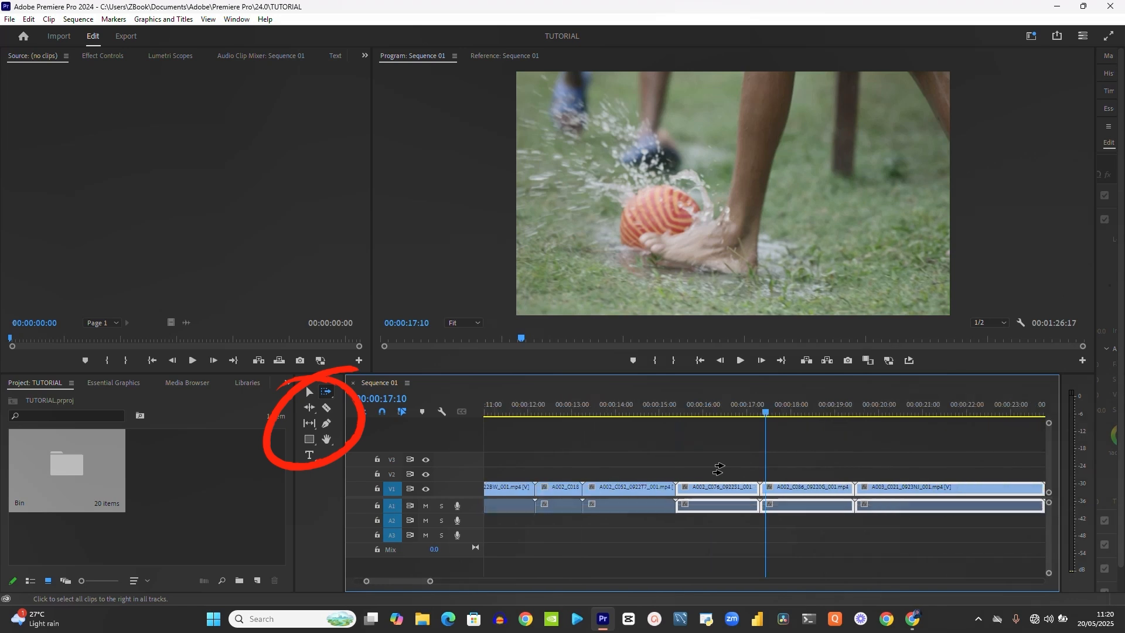
{"action": "key", "text": "minus"}
{"action": "key", "text": "minus"}
{"action": "key", "text": "minus"}
{"action": "key", "text": "equal"}
{"action": "key", "text": "equal"}
{"action": "key", "text": "equal"}
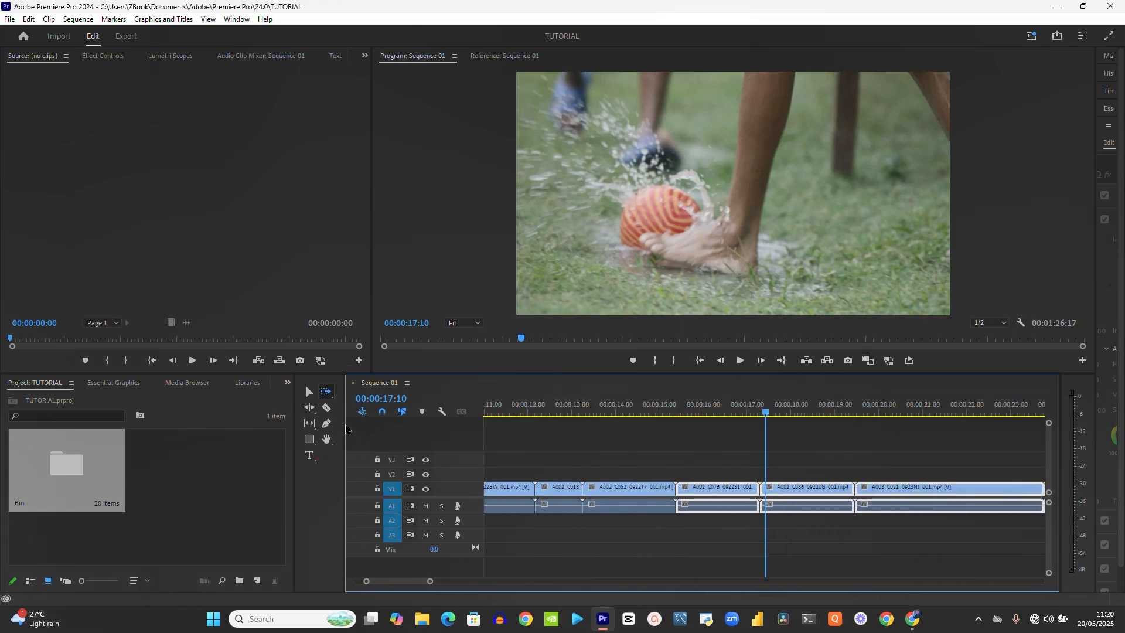
Split the A002_C052_0922T7_001 clip at two points and the short A002_C018 clip before it at one point with the Razor tool
{"action": "left_click", "coordinate": [331, 412]}
{"action": "left_click", "coordinate": [642, 488]}
{"action": "left_click", "coordinate": [607, 487]}
{"action": "left_click", "coordinate": [559, 488]}
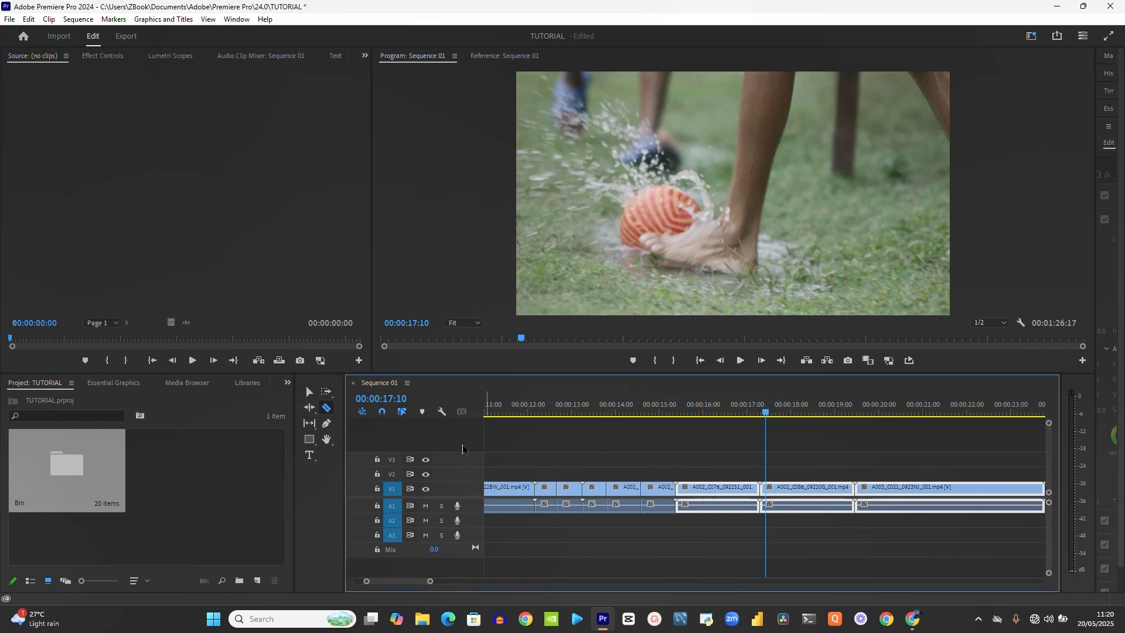
Draw a rectangle graphic near the frame's center at 00:00:17:10, and shrink it from its lower-right corner with the playhead at 00:00:19:15
{"action": "left_click", "coordinate": [326, 428]}
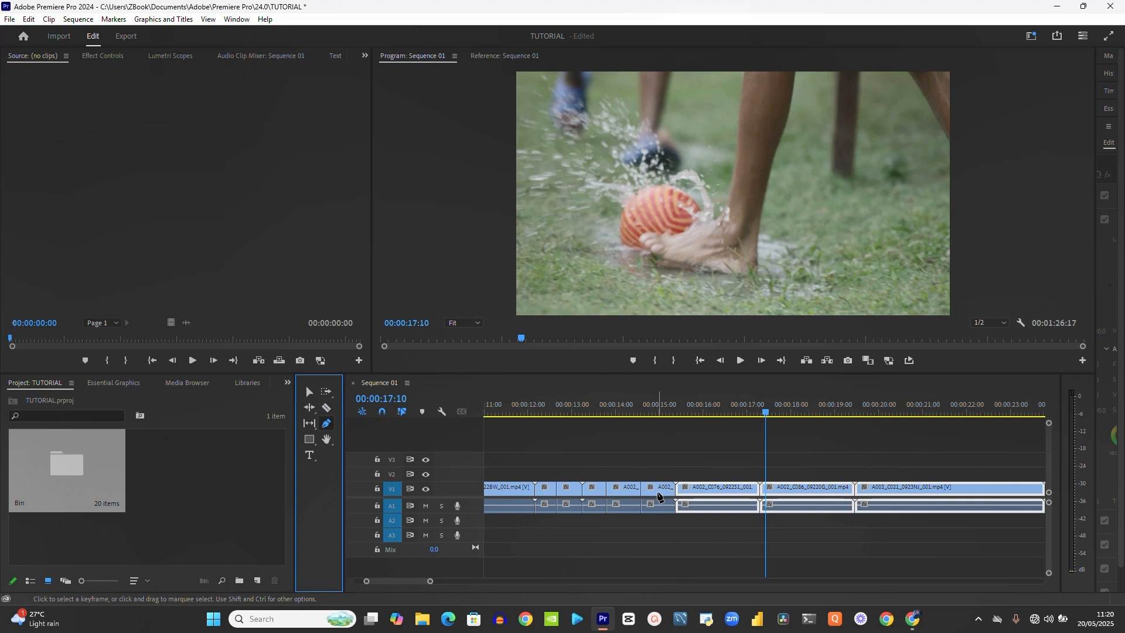
{"action": "left_click", "coordinate": [310, 440]}
{"action": "left_click_drag", "start_coordinate": [639, 164], "coordinate": [811, 270]}
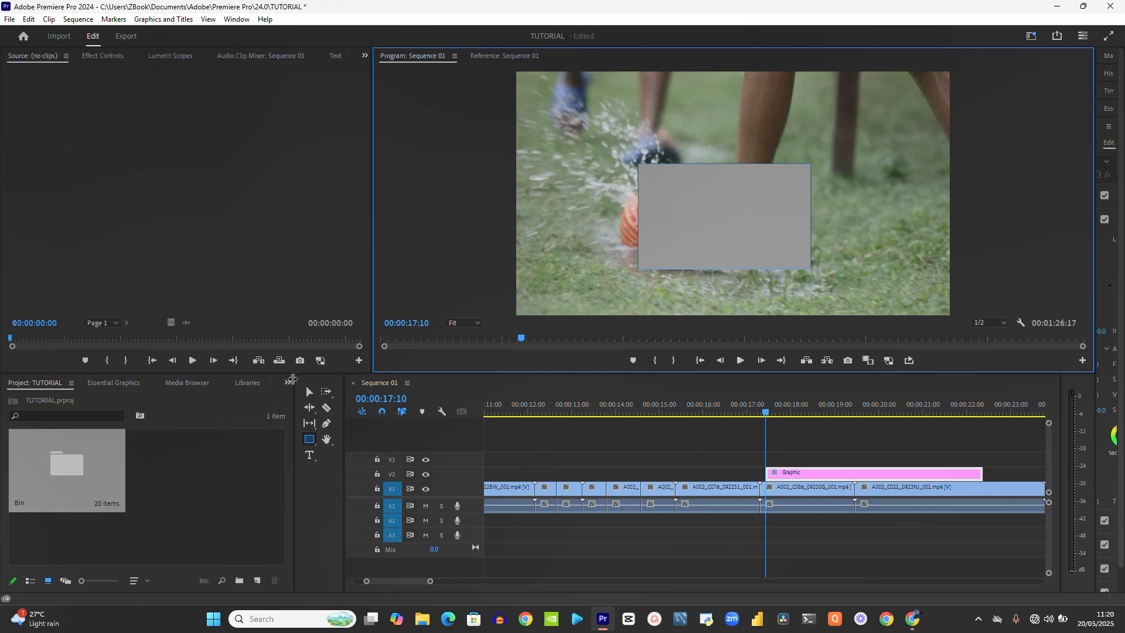
{"action": "left_click", "coordinate": [310, 391]}
{"action": "left_click", "coordinate": [862, 408]}
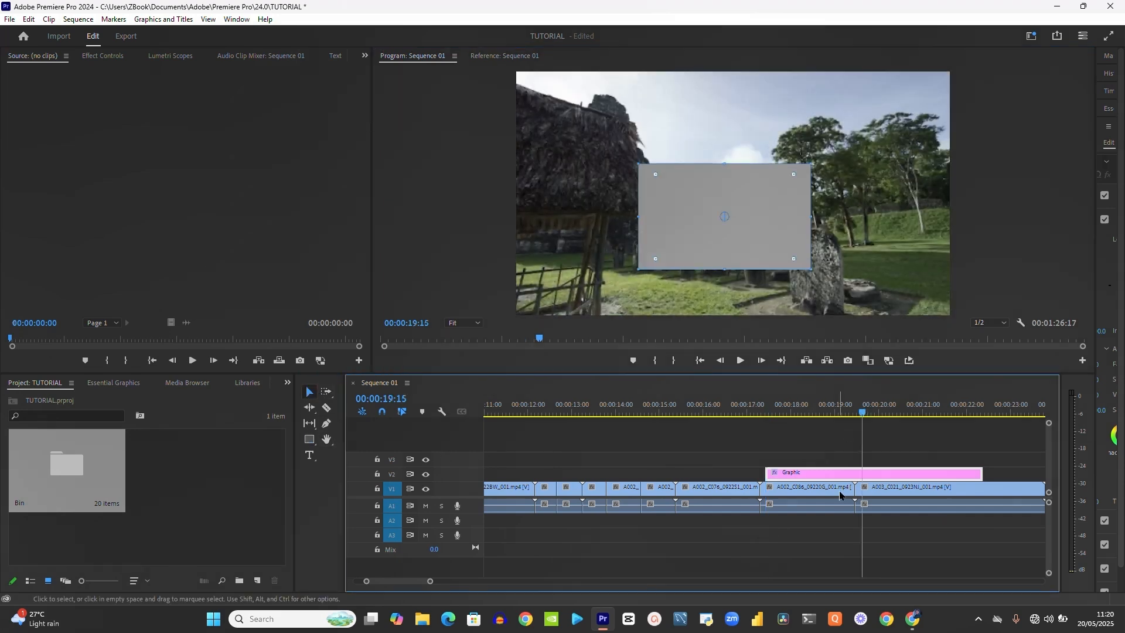
{"action": "left_click_drag", "start_coordinate": [811, 266], "coordinate": [770, 244]}
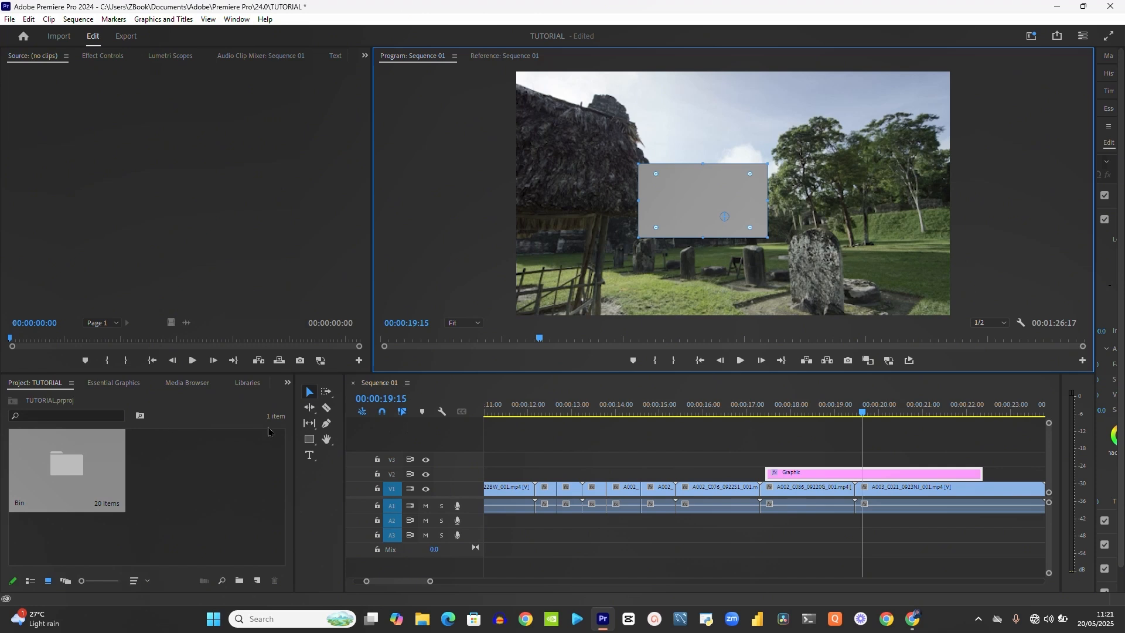
Add the text "NS NDCN" over the gray rectangle and switch to the Selection tool
{"action": "left_click", "coordinate": [317, 448]}
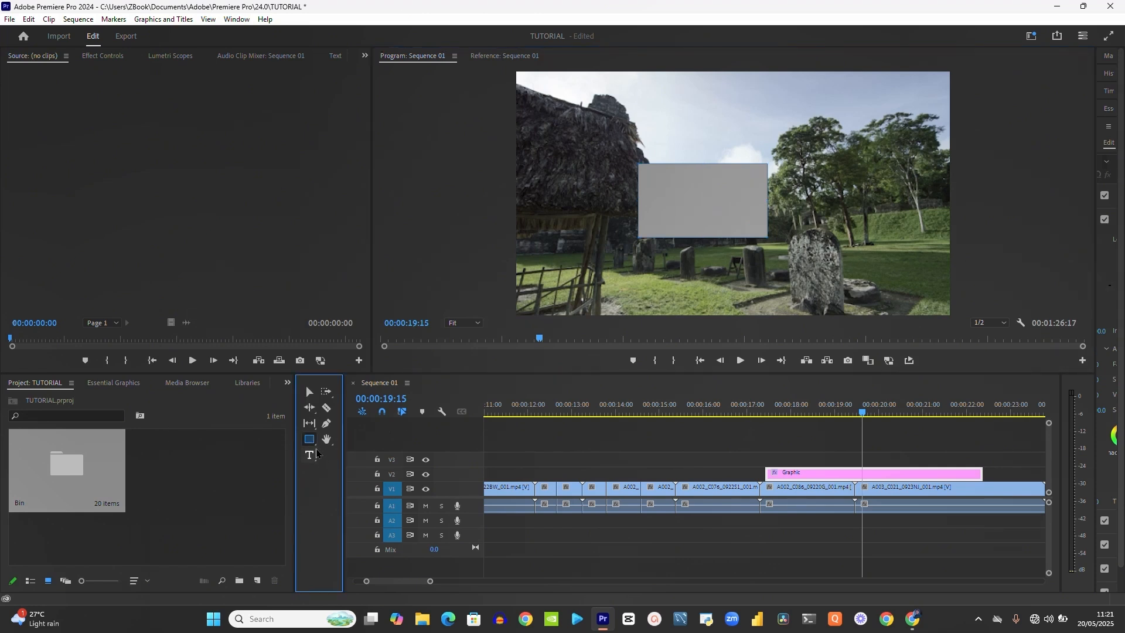
{"action": "left_click", "coordinate": [313, 463]}
{"action": "left_click", "coordinate": [688, 212]}
{"action": "type", "text": "NS NDCN"}
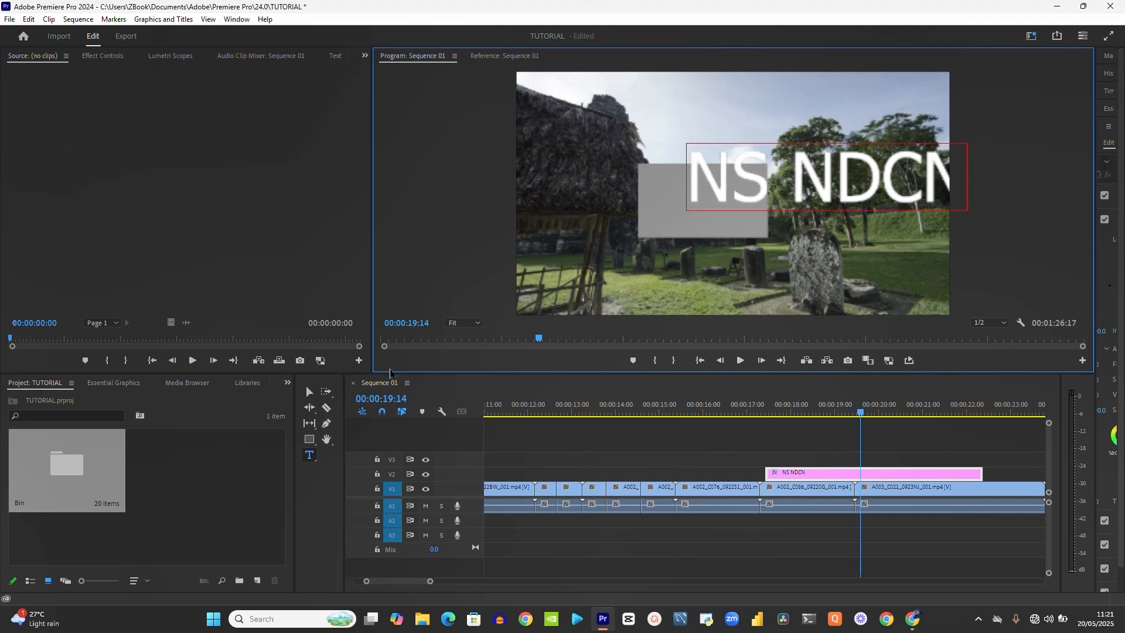
{"action": "left_click", "coordinate": [313, 394]}
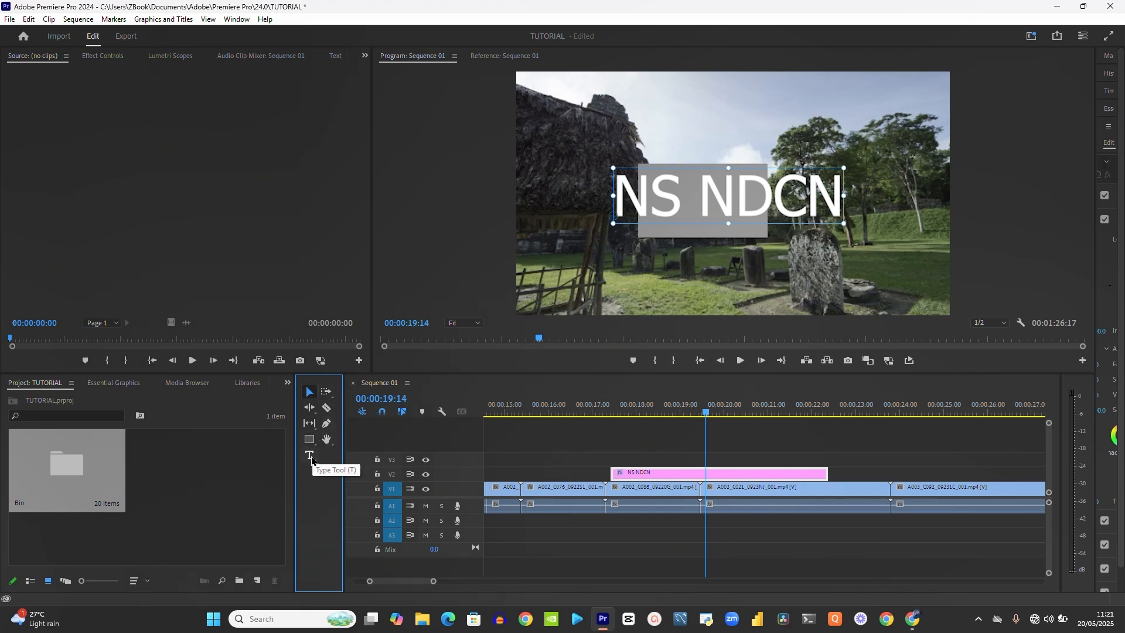
Import the clips A011_01050445_C048, A011_01050454_C049 and A011_01050456_C050 from the RAW FOOTAGE folder into the project
{"action": "left_click", "coordinate": [228, 477]}
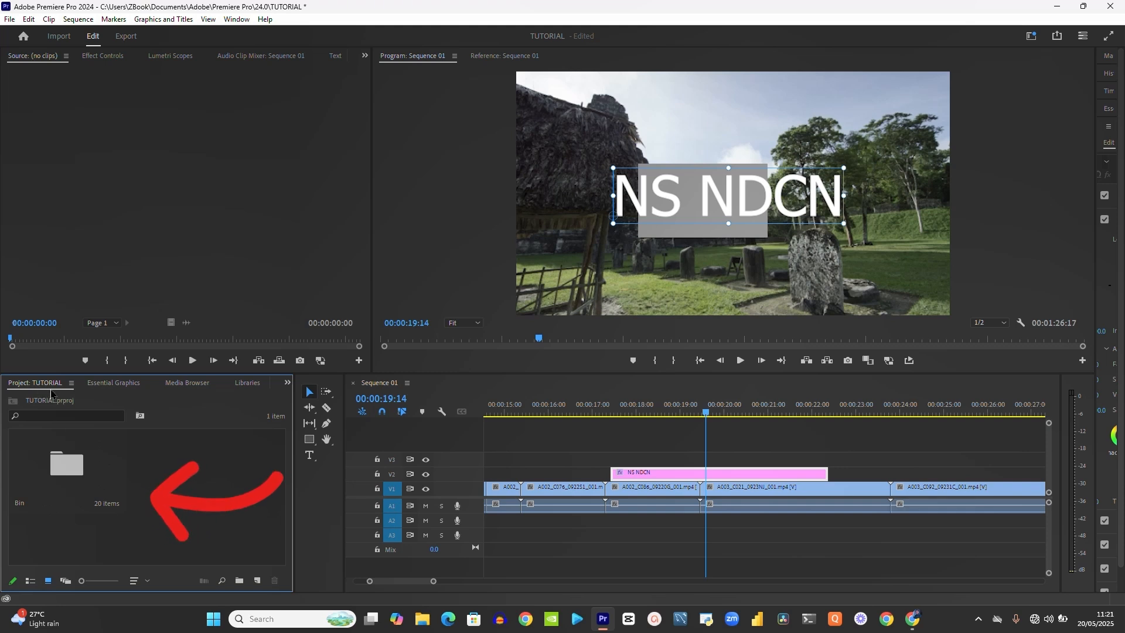
{"action": "double_click", "coordinate": [182, 509]}
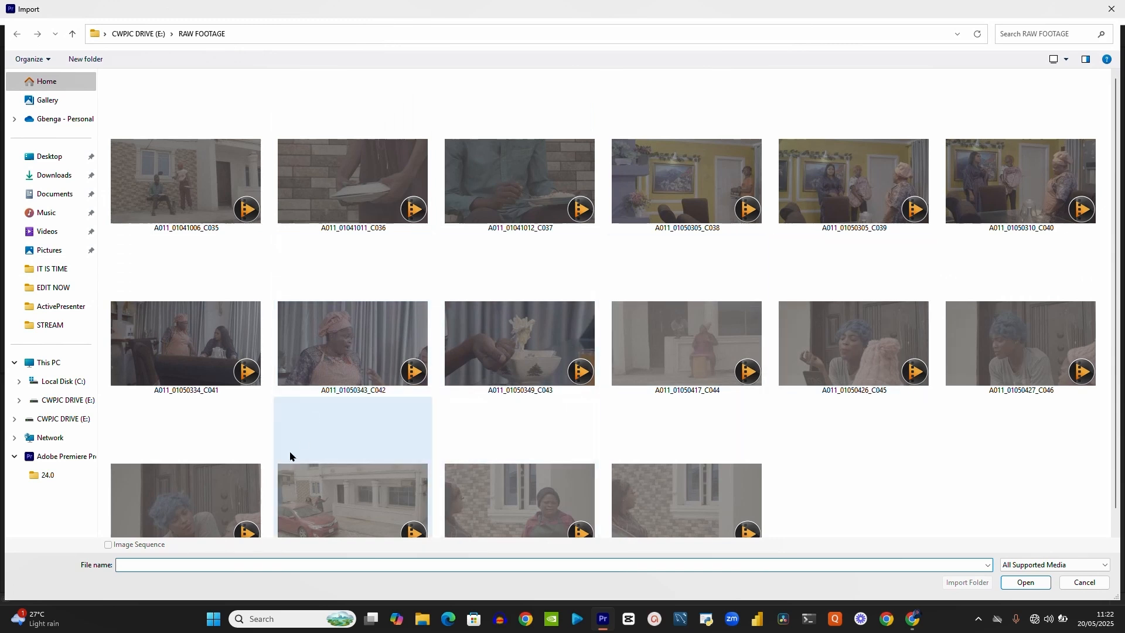
{"action": "left_click", "coordinate": [325, 478]}
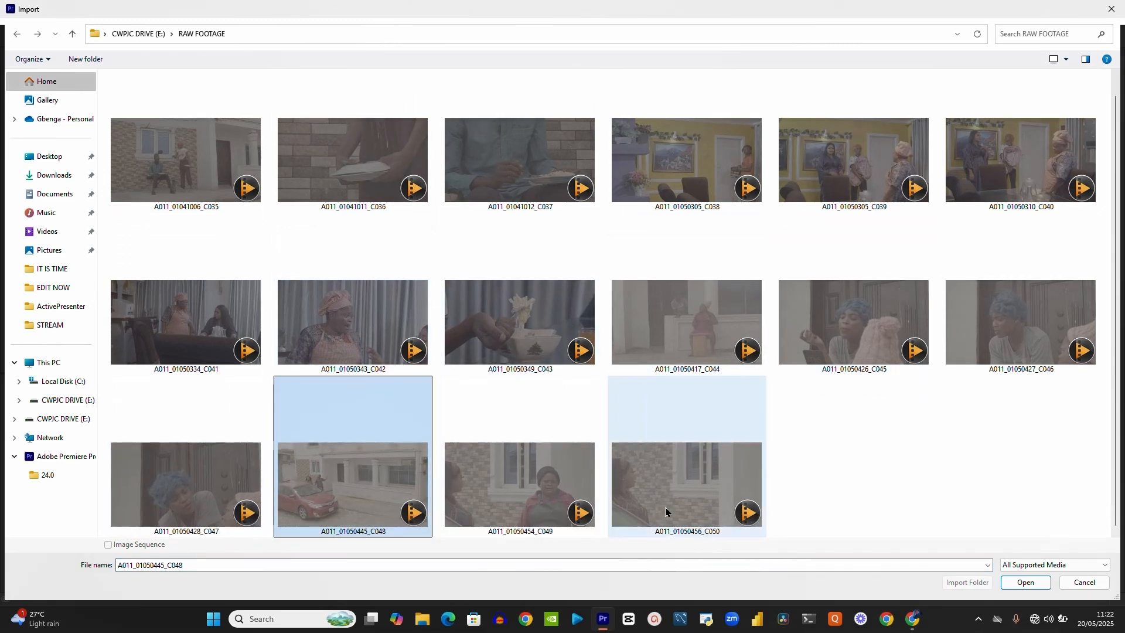
{"action": "left_click_drag", "start_coordinate": [925, 487], "coordinate": [392, 482]}
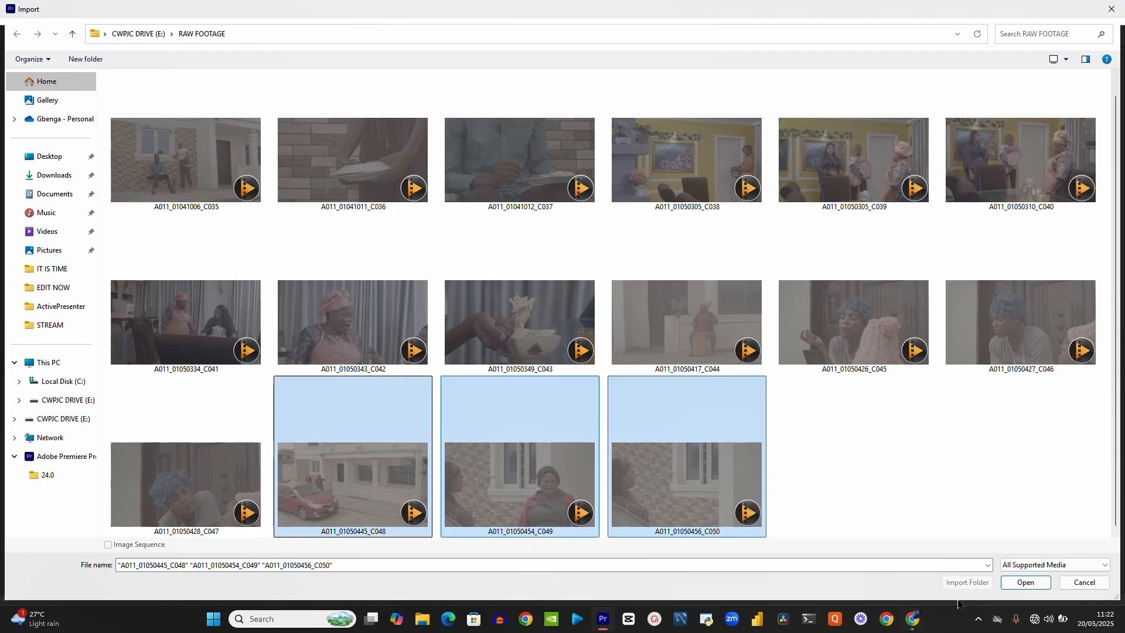
{"action": "left_click", "coordinate": [1018, 587]}
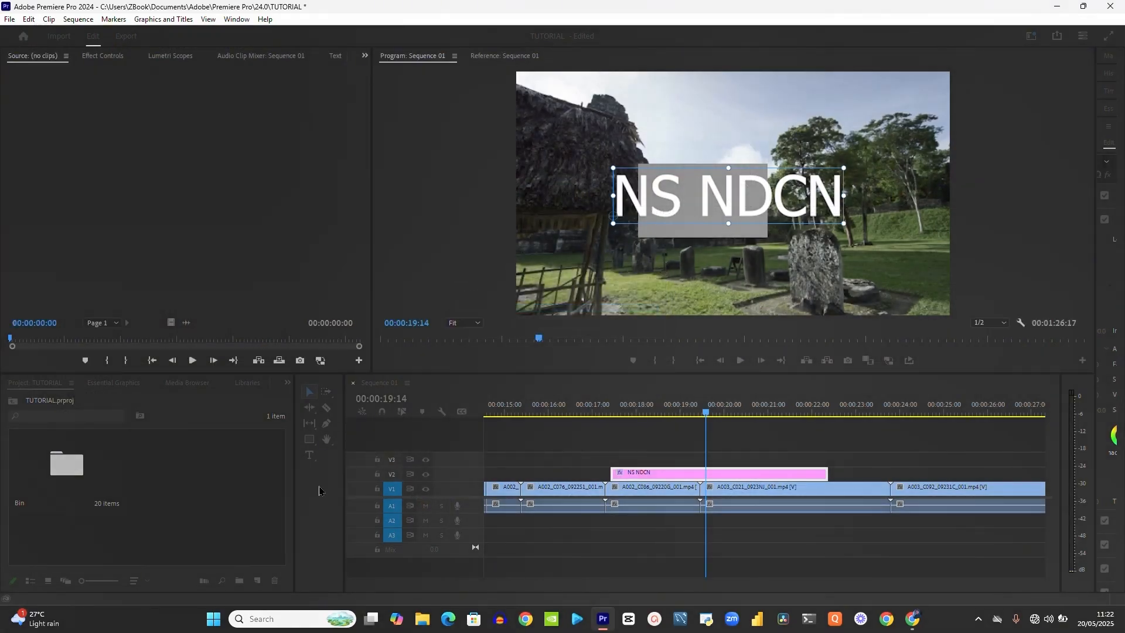
Import the Tope-Alabi-Aso-Mi-A-Funfun-Lau audio file from the Music folder and open it in the Source monitor
{"action": "key", "text": "ctrl+i"}
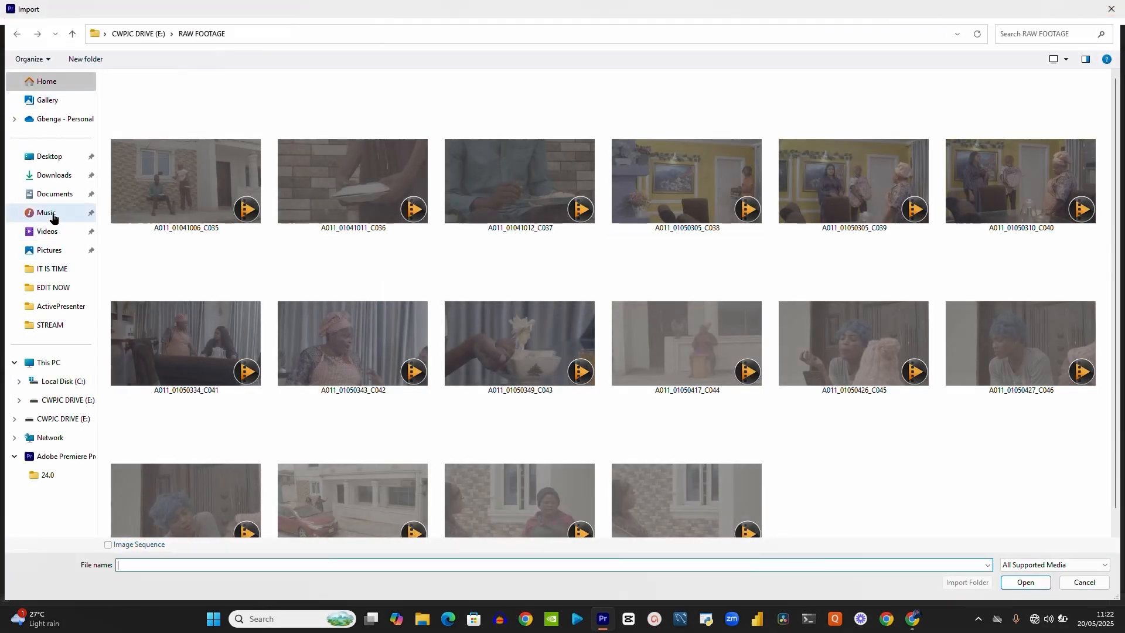
{"action": "left_click", "coordinate": [50, 213]}
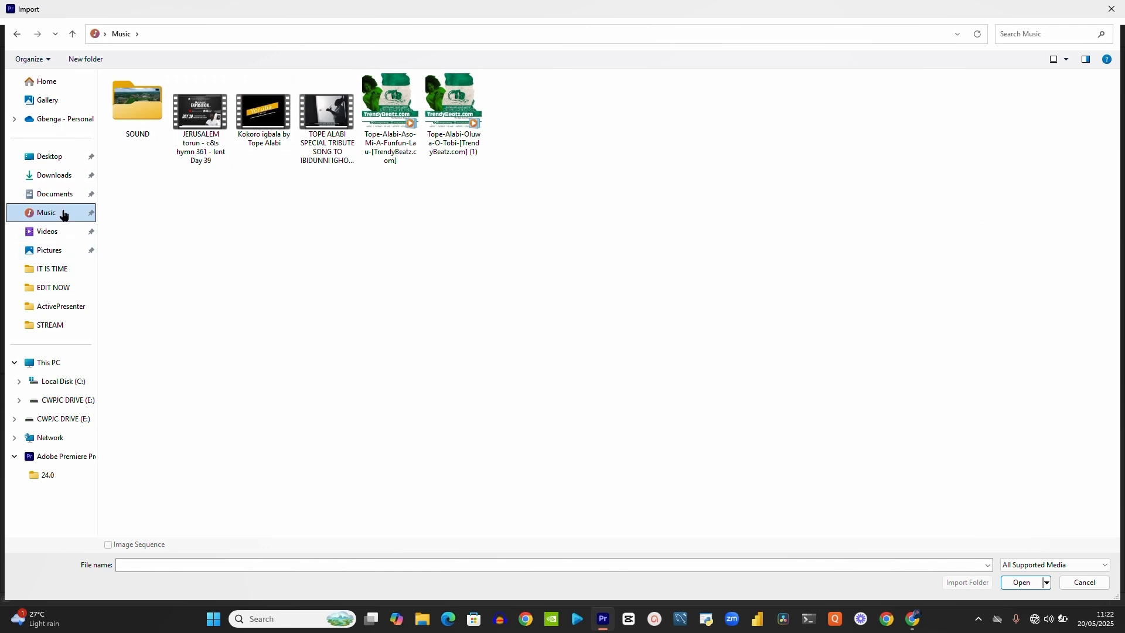
{"action": "double_click", "coordinate": [389, 112]}
{"action": "double_click", "coordinate": [151, 536]}
{"action": "left_click", "coordinate": [235, 517]}
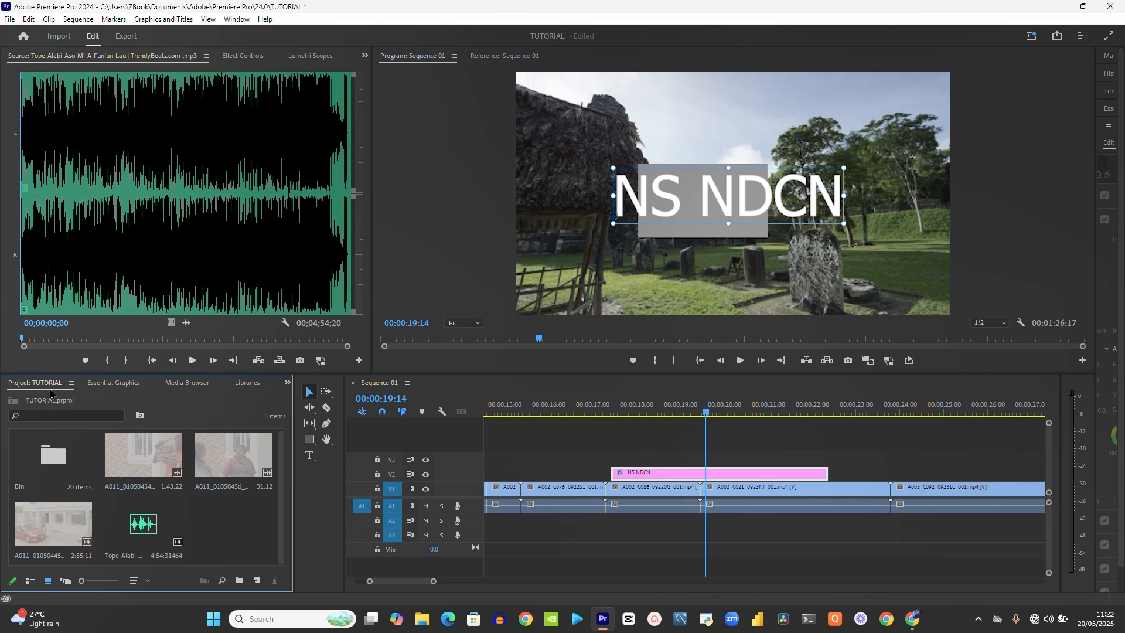
Show the graphic's layers, enlarge the lower workspace area, and toggle the Shape 01 layer's visibility off and back on
{"action": "left_click", "coordinate": [100, 387]}
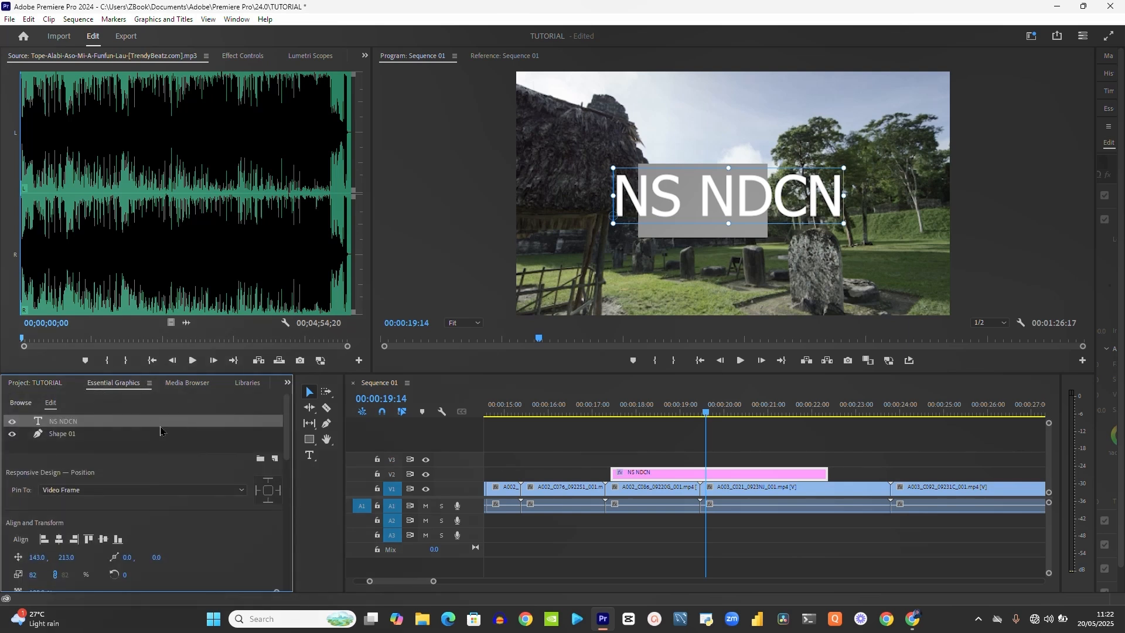
{"action": "left_click_drag", "start_coordinate": [165, 373], "coordinate": [178, 317]}
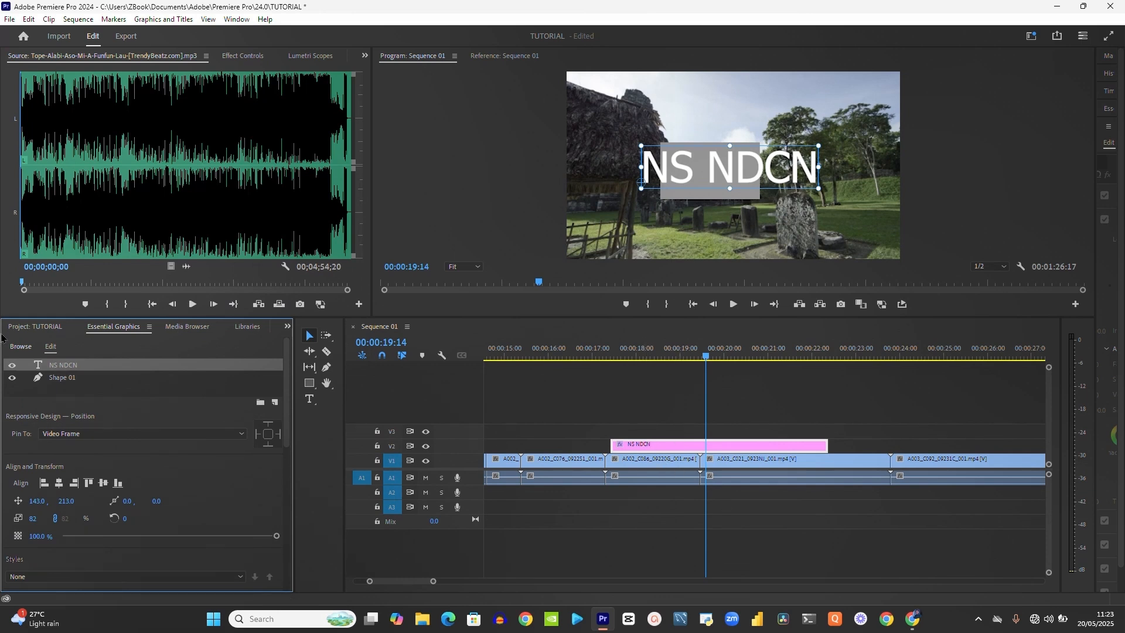
{"action": "left_click", "coordinate": [72, 381]}
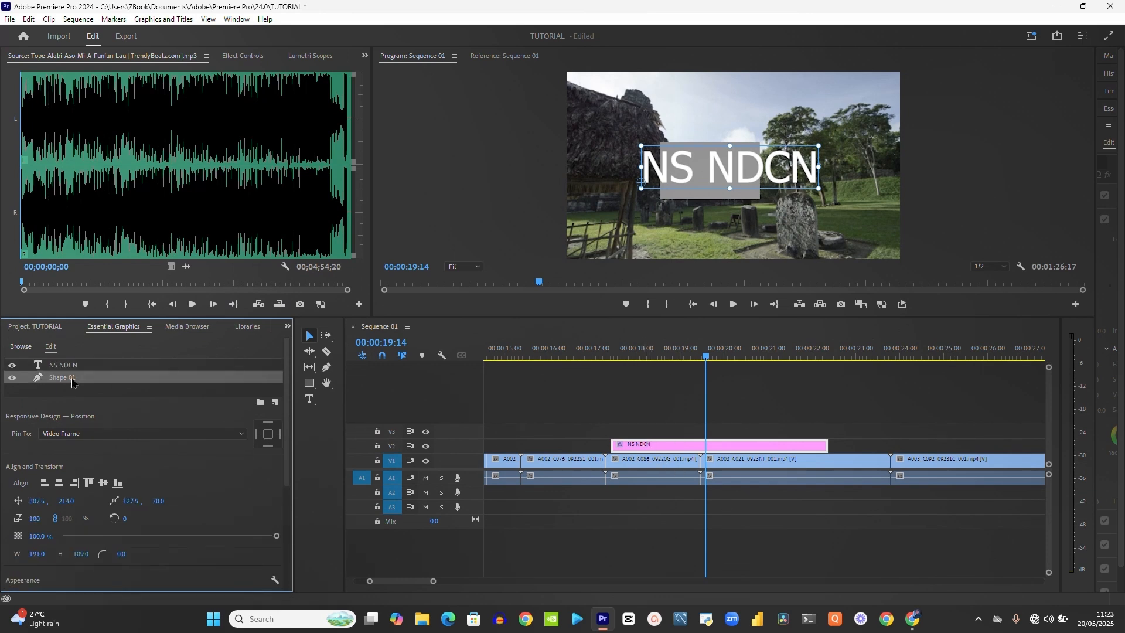
{"action": "left_click", "coordinate": [13, 380]}
{"action": "left_click", "coordinate": [13, 379]}
{"action": "left_click", "coordinate": [13, 380]}
{"action": "left_click", "coordinate": [16, 383]}
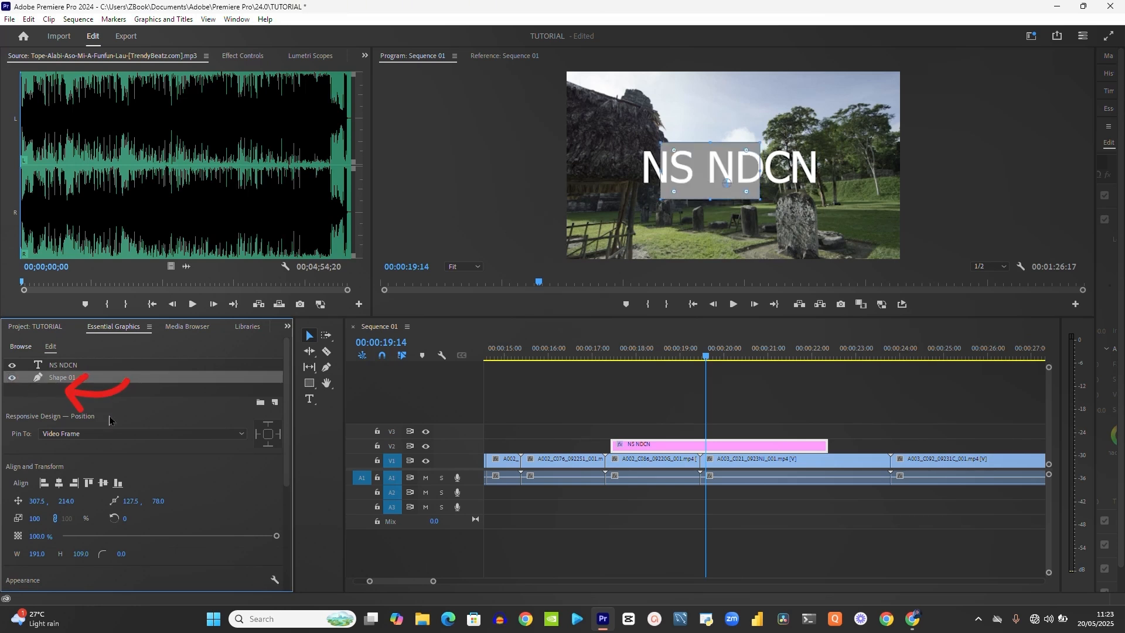
Examine the media sources, including the C: drive folders and Creative Cloud libraries, and the list of effect categories
{"action": "left_click", "coordinate": [172, 327]}
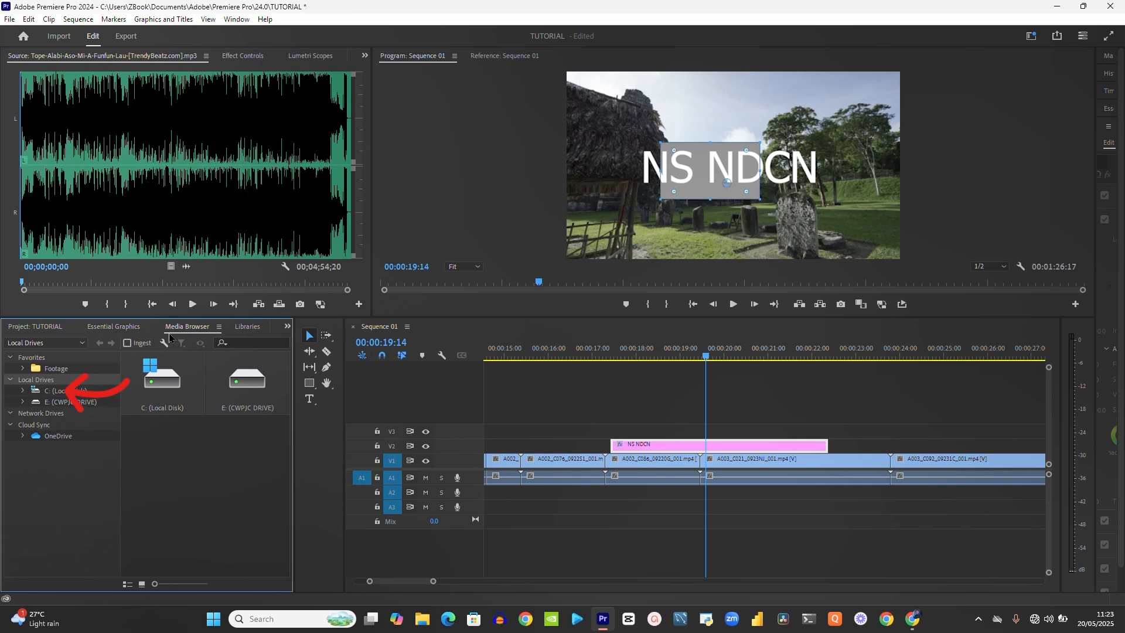
{"action": "left_click", "coordinate": [236, 329]}
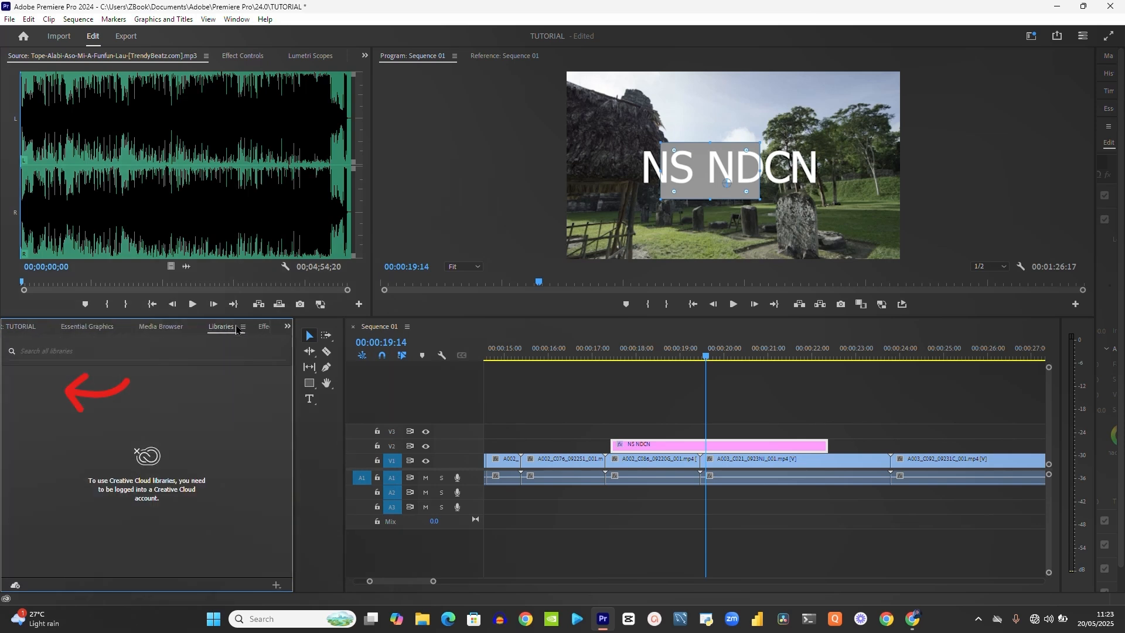
{"action": "left_click", "coordinate": [165, 333]}
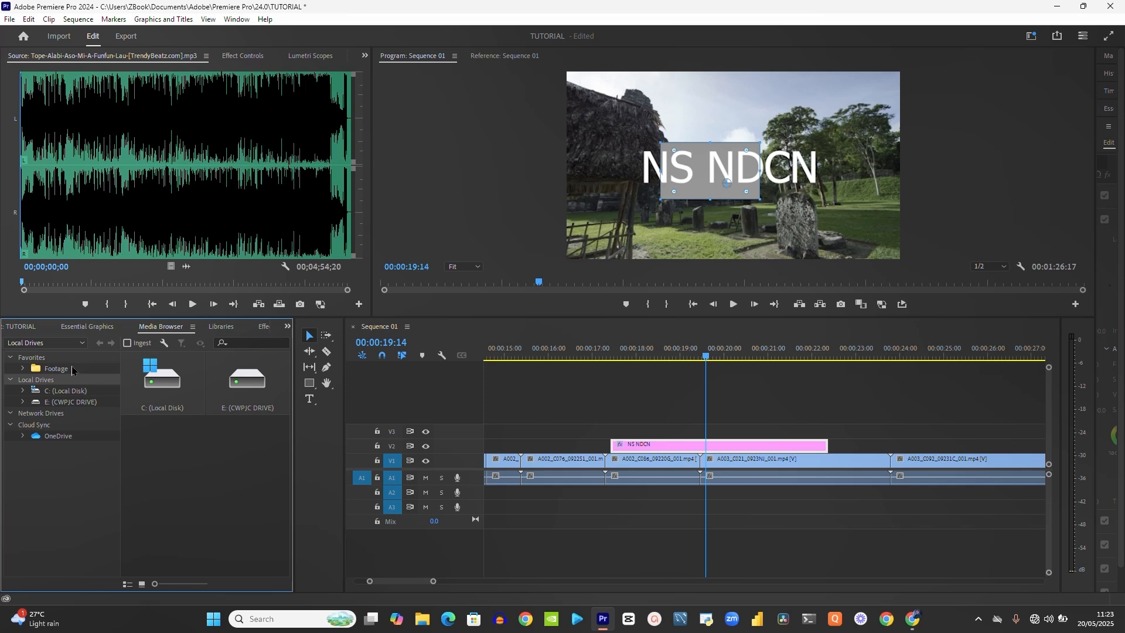
{"action": "left_click", "coordinate": [27, 395]}
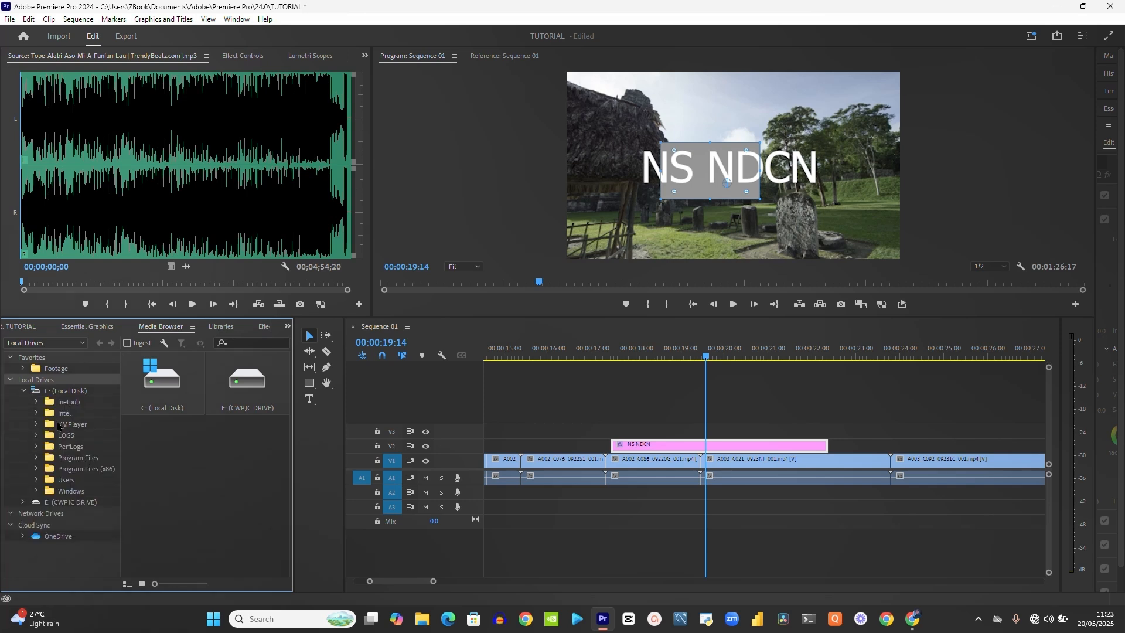
{"action": "left_click", "coordinate": [37, 426]}
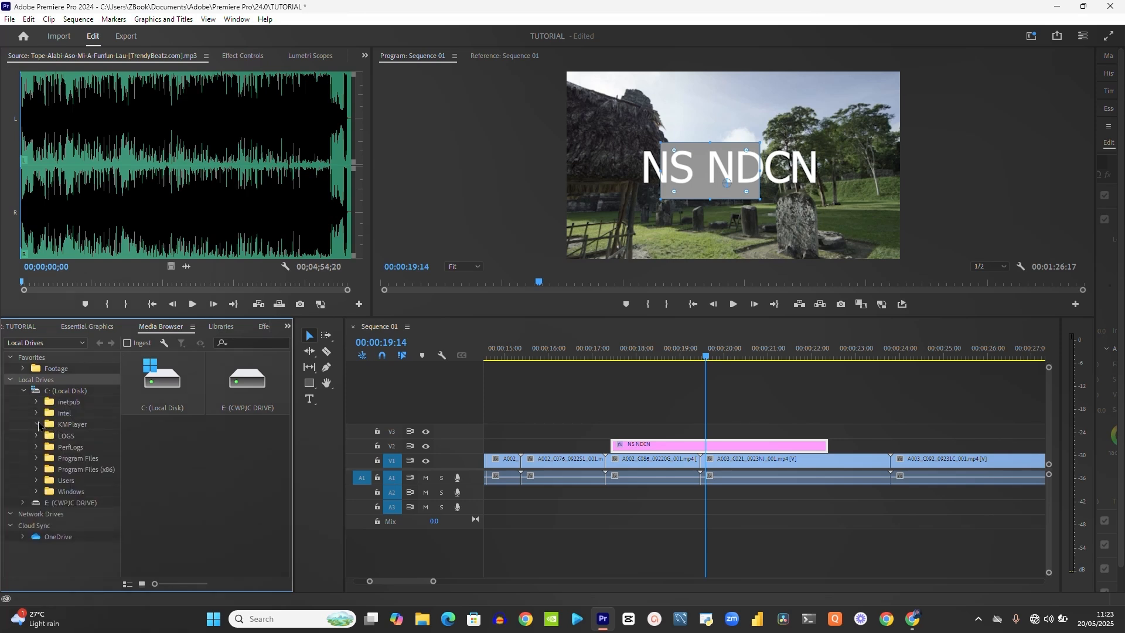
{"action": "left_click", "coordinate": [23, 327]}
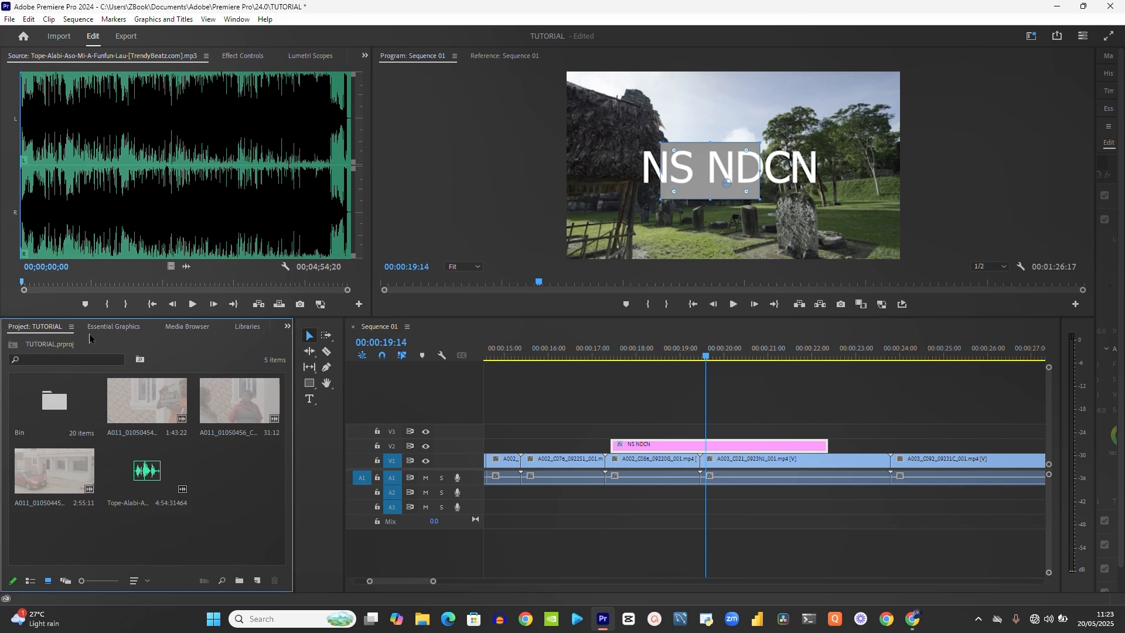
{"action": "left_click", "coordinate": [258, 329]}
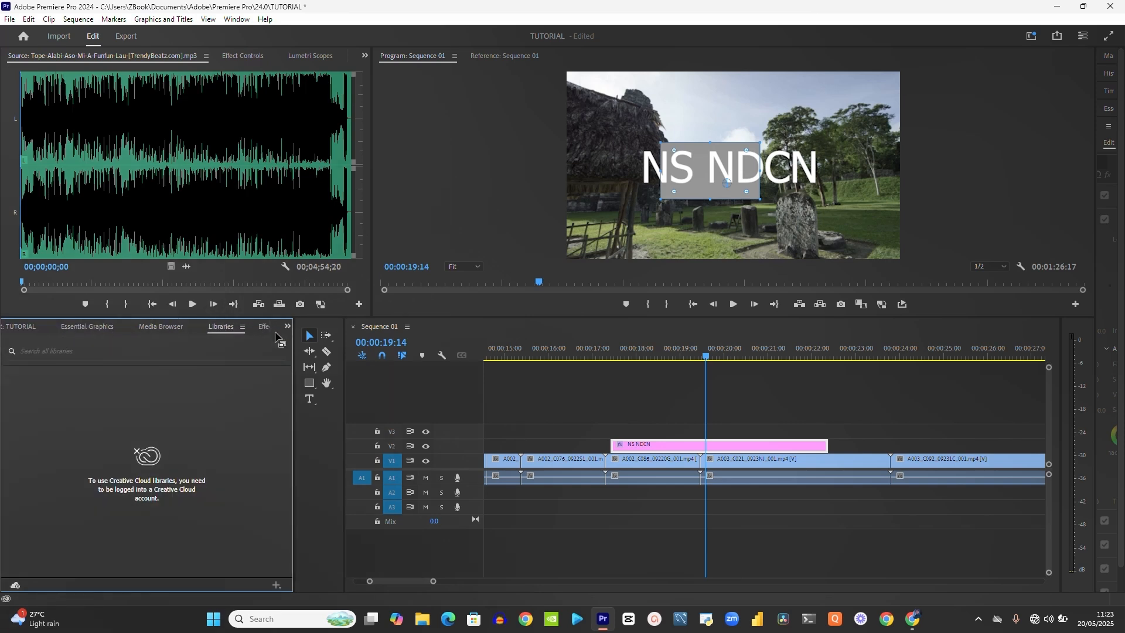
{"action": "left_click", "coordinate": [265, 330]}
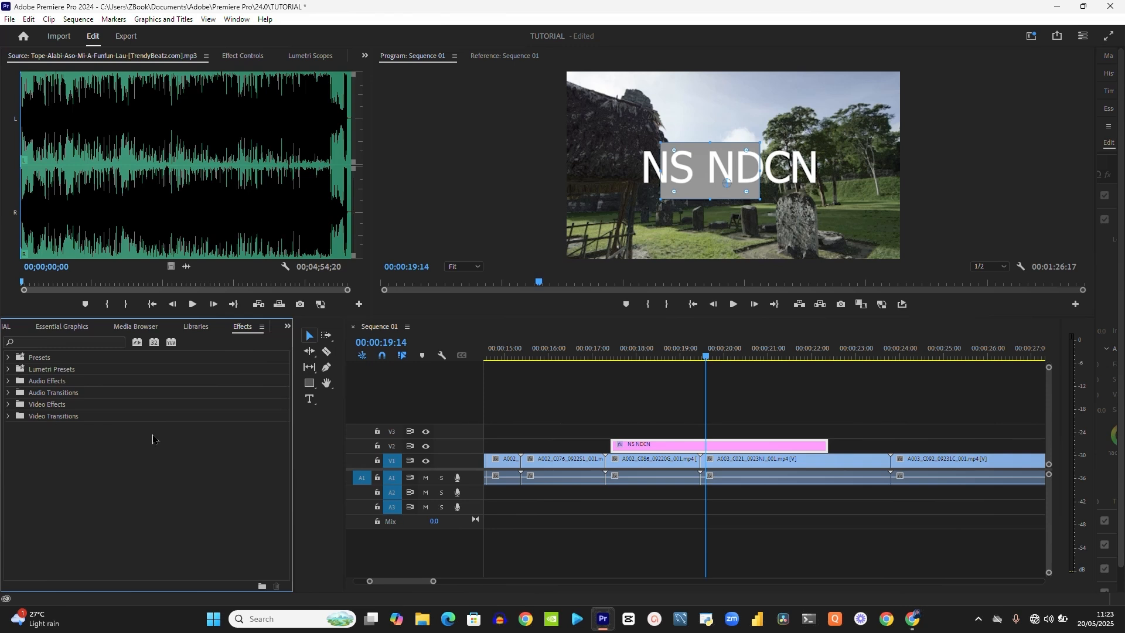
Select the NS NDCN graphic with the playhead at 00:00:18:21 and display its effect properties
{"action": "left_click", "coordinate": [667, 466]}
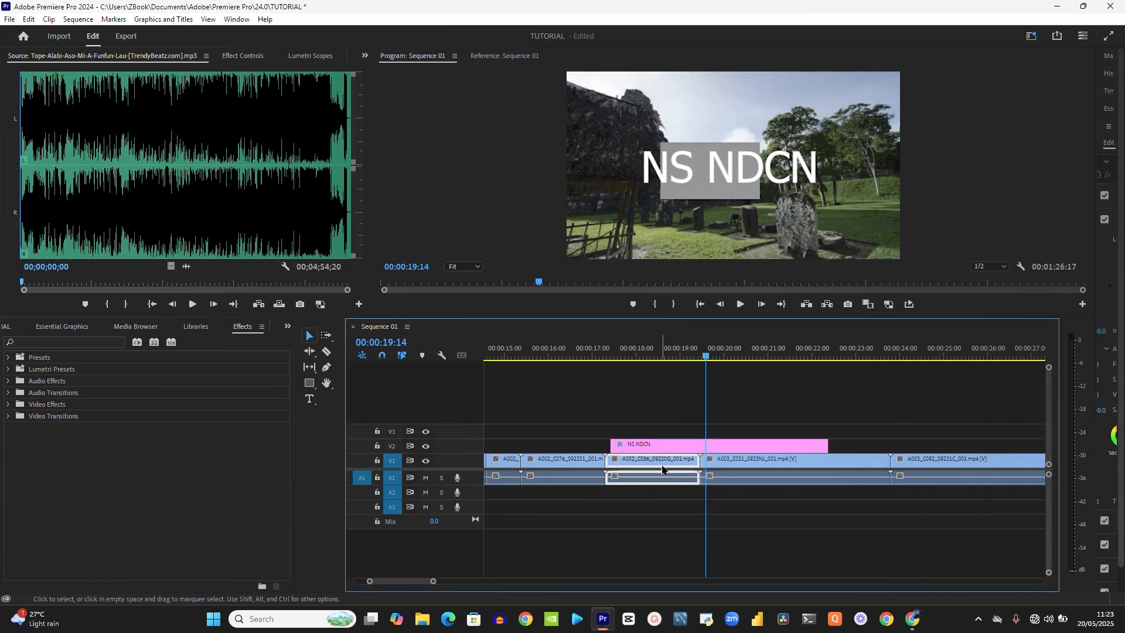
{"action": "left_click", "coordinate": [666, 449]}
{"action": "left_click", "coordinate": [674, 354]}
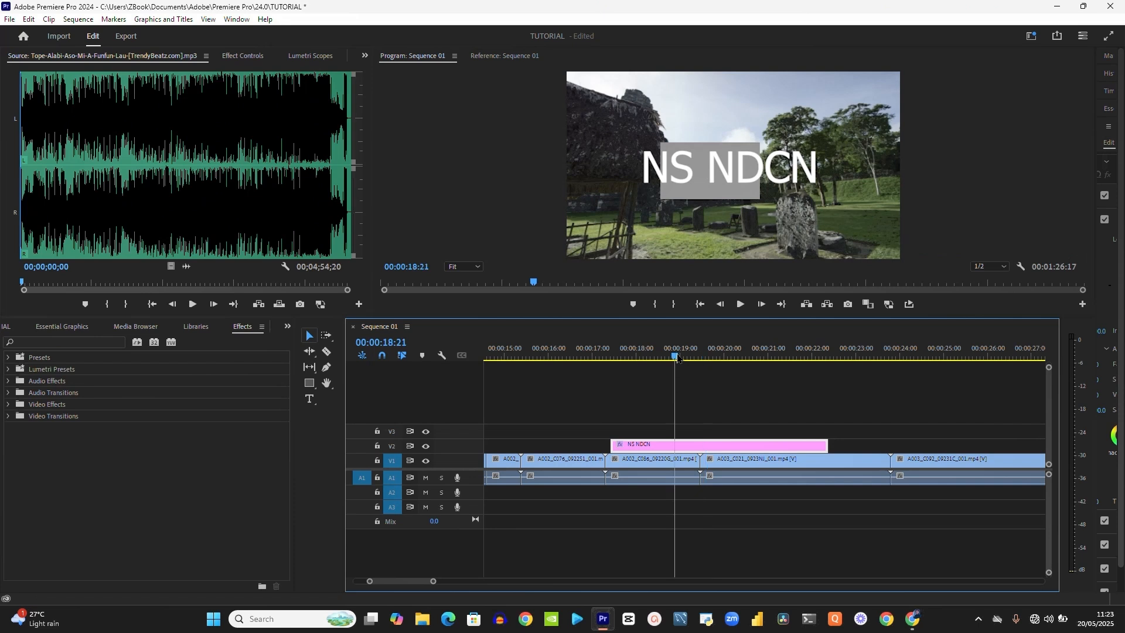
{"action": "key", "text": "minus"}
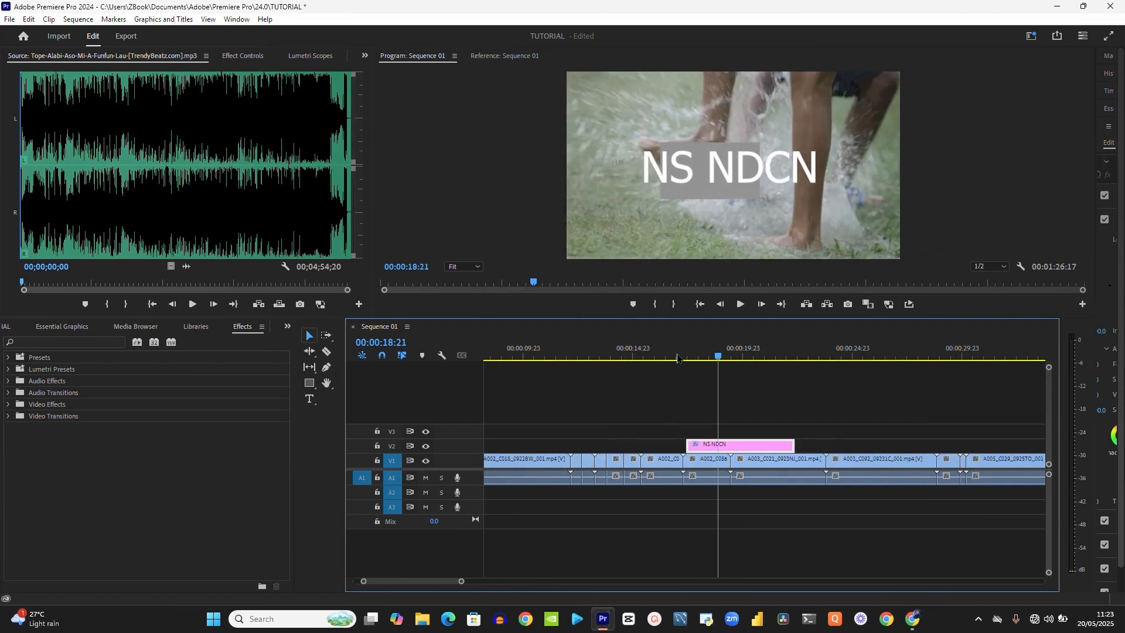
{"action": "left_click", "coordinate": [253, 57]}
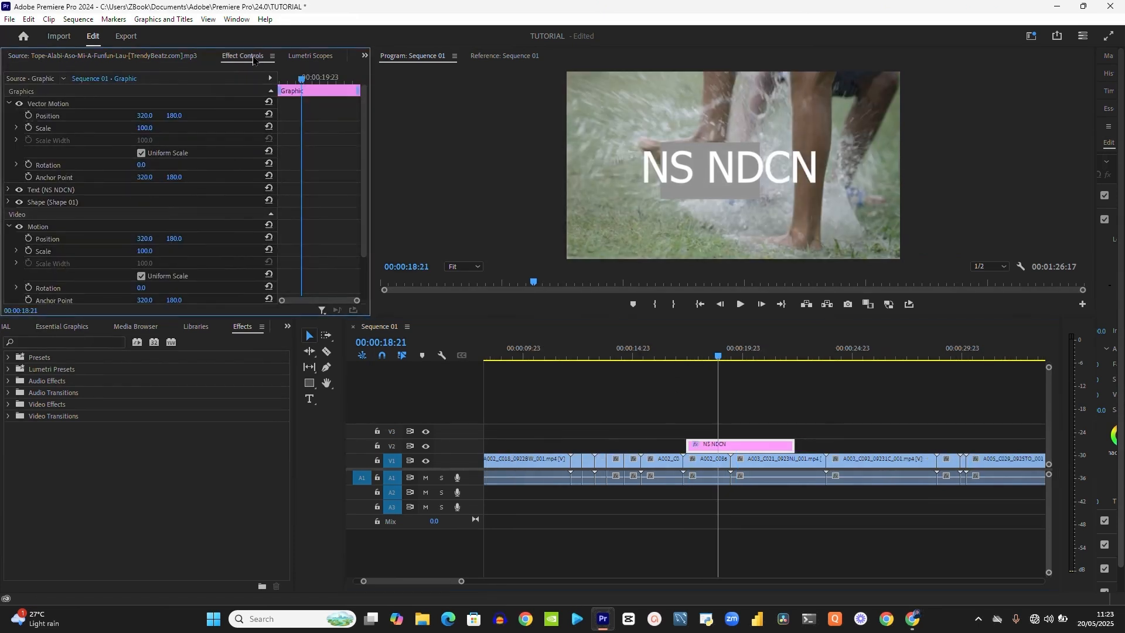
Inspect the motion and volume properties of several timeline clips, ending on A002_C018_0922BW_001 with the playhead at 00:00:10:01
{"action": "left_click", "coordinate": [653, 451]}
{"action": "left_click", "coordinate": [545, 461]}
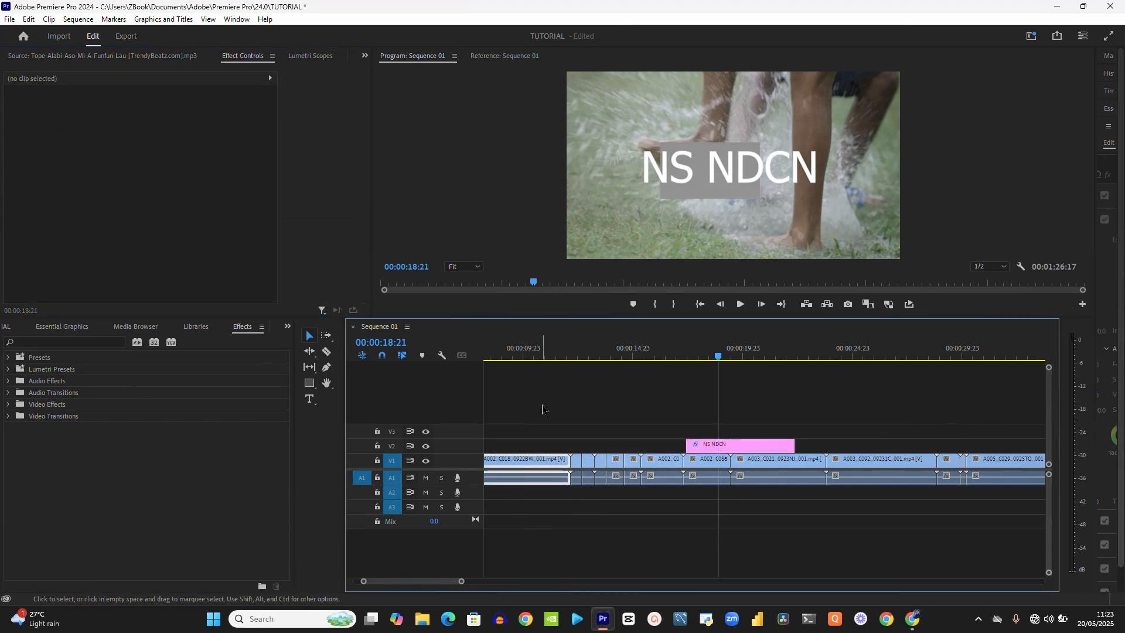
{"action": "left_click", "coordinate": [539, 353]}
{"action": "left_click", "coordinate": [577, 460]}
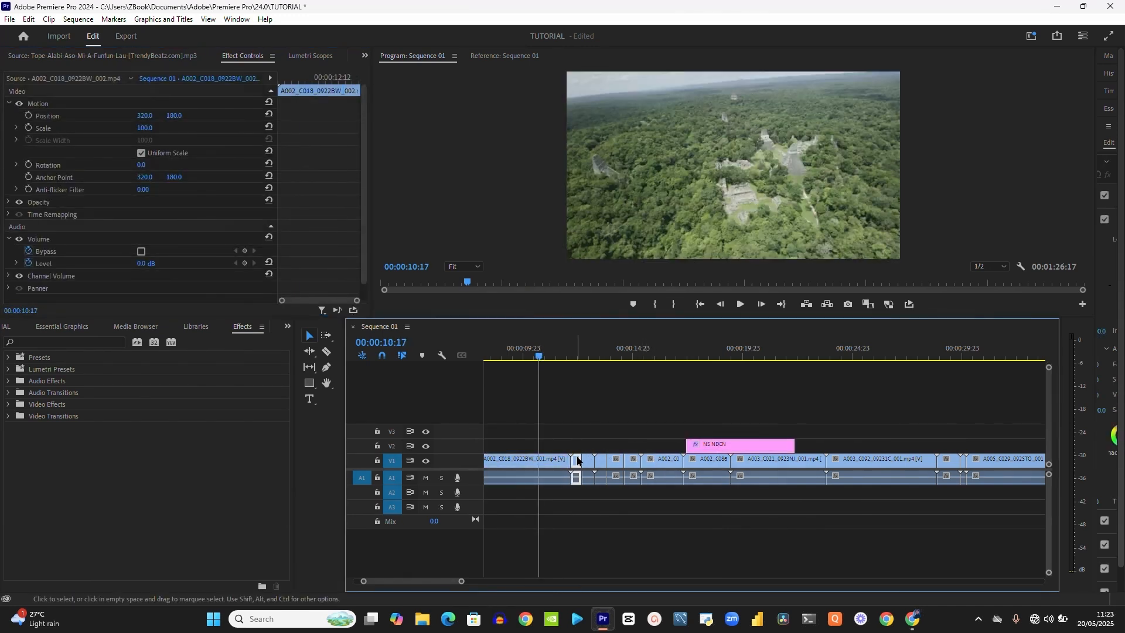
{"action": "left_click", "coordinate": [599, 357]}
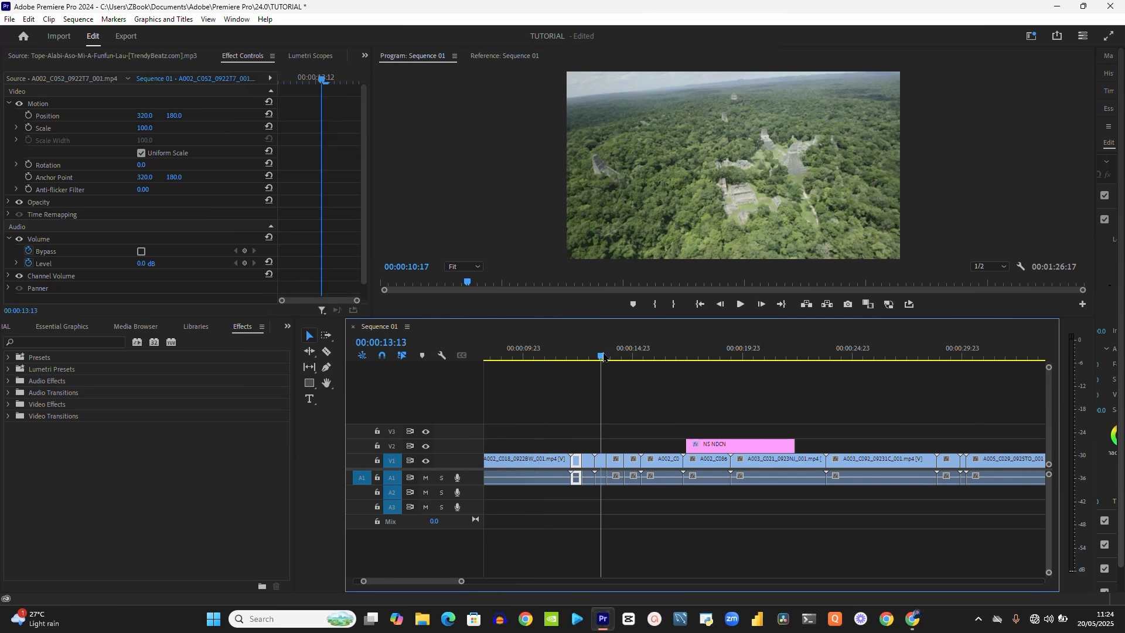
{"action": "left_click", "coordinate": [583, 359]}
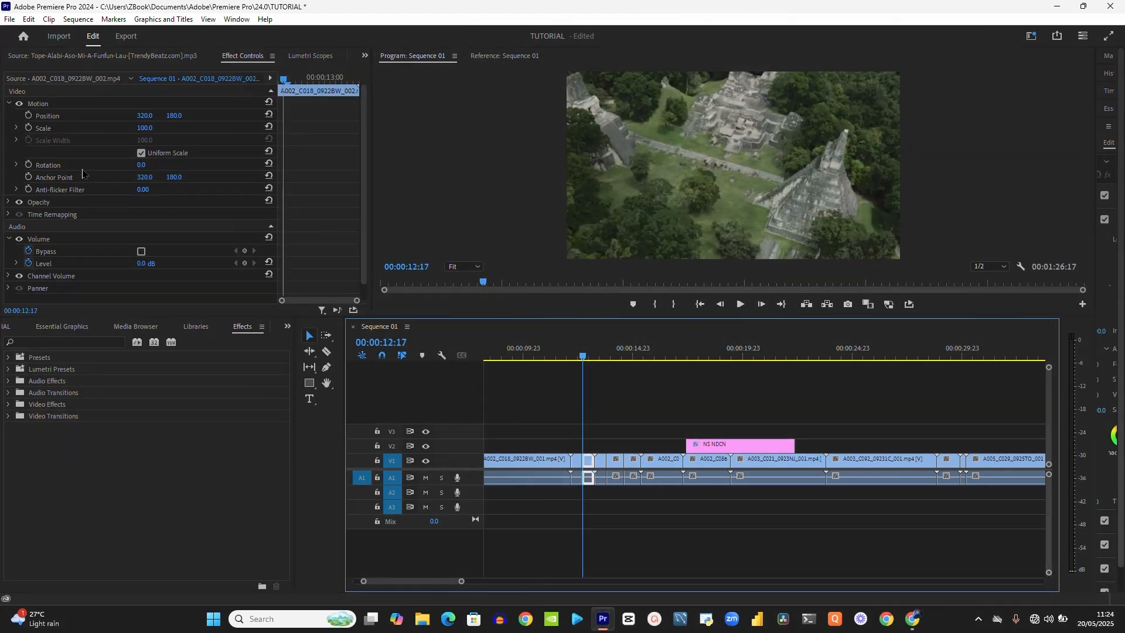
{"action": "left_click", "coordinate": [524, 356]}
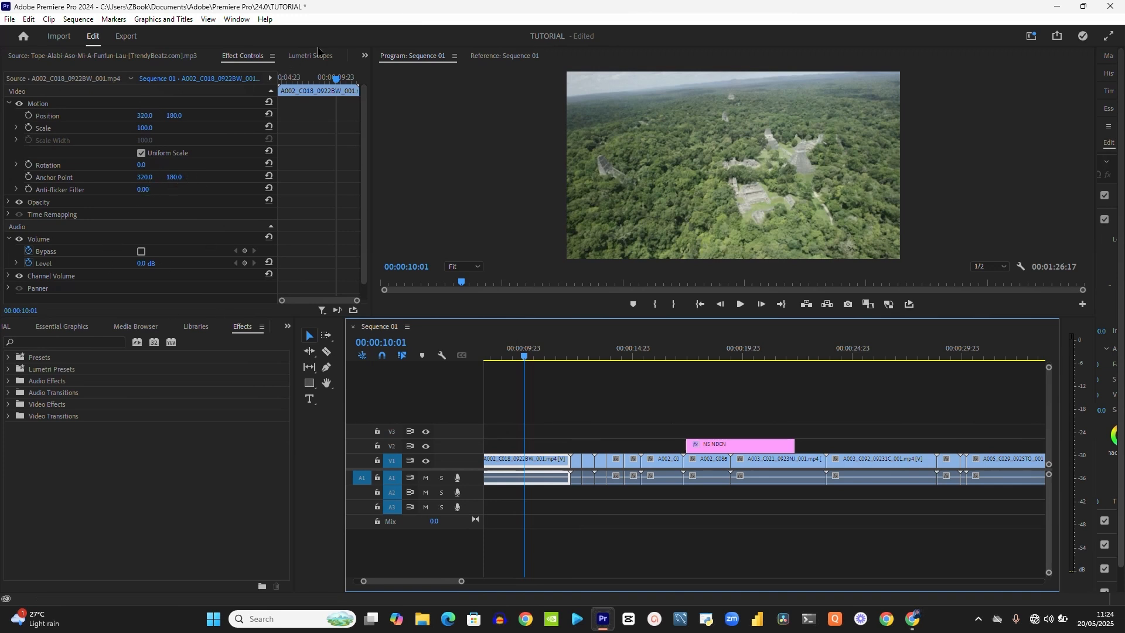
Load the A002_C018_0922BW_001 clip from the timeline into the Source monitor
{"action": "left_click", "coordinate": [189, 58]}
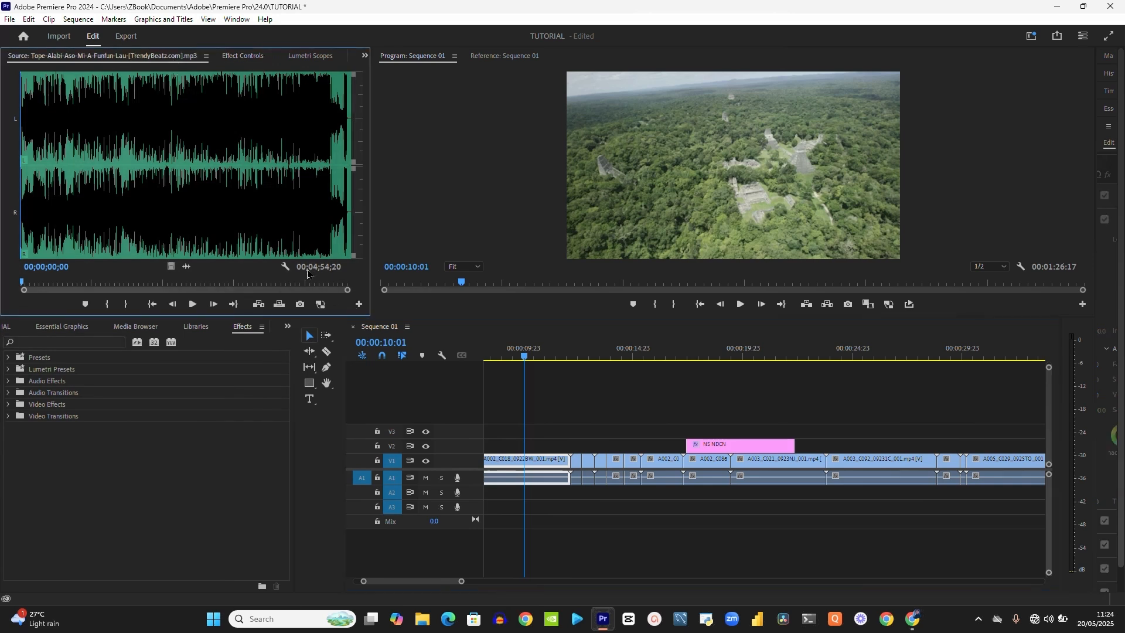
{"action": "left_click", "coordinate": [548, 459]}
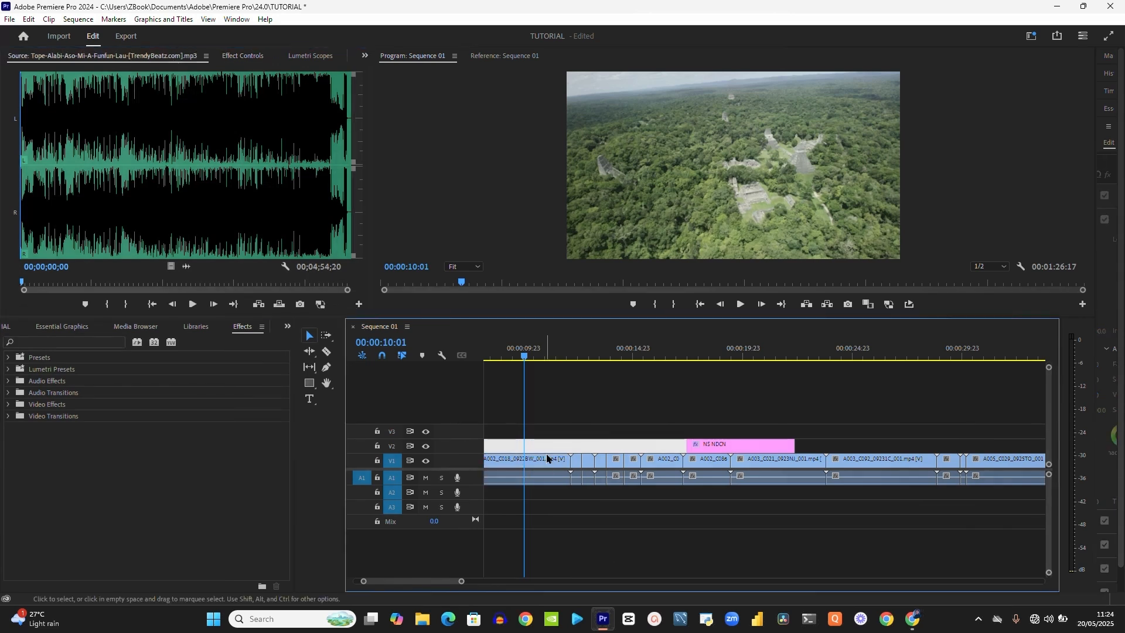
{"action": "double_click", "coordinate": [543, 462]}
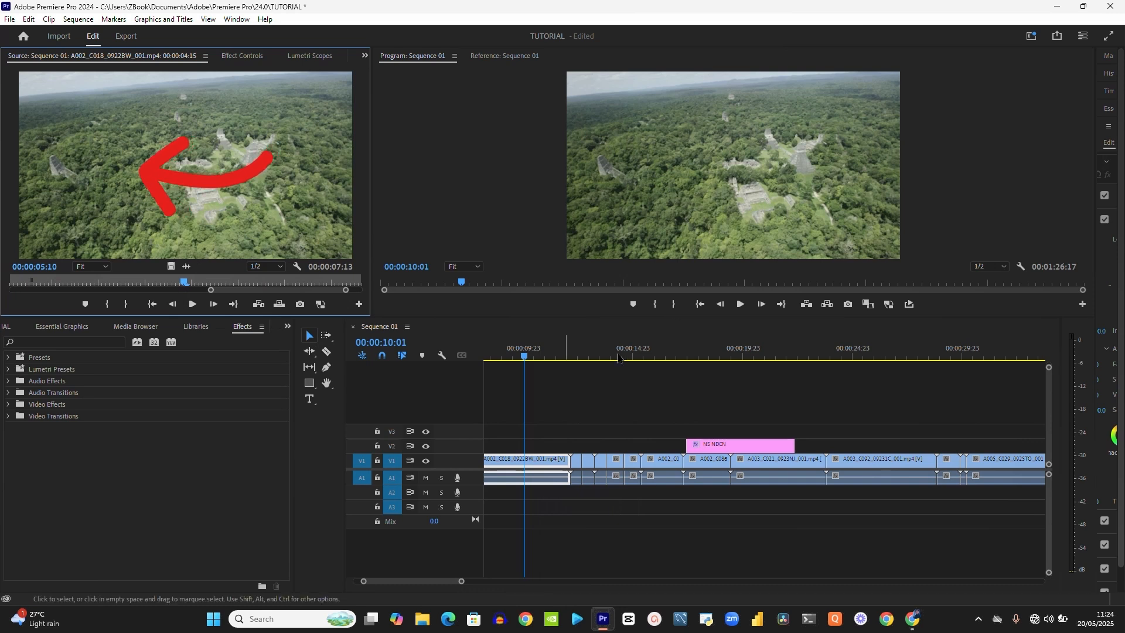
Move the sequence playhead to 00:00:11:12 and the source clip's playhead to 00:00:06:21 to compare the frames
{"action": "left_click", "coordinate": [594, 350]}
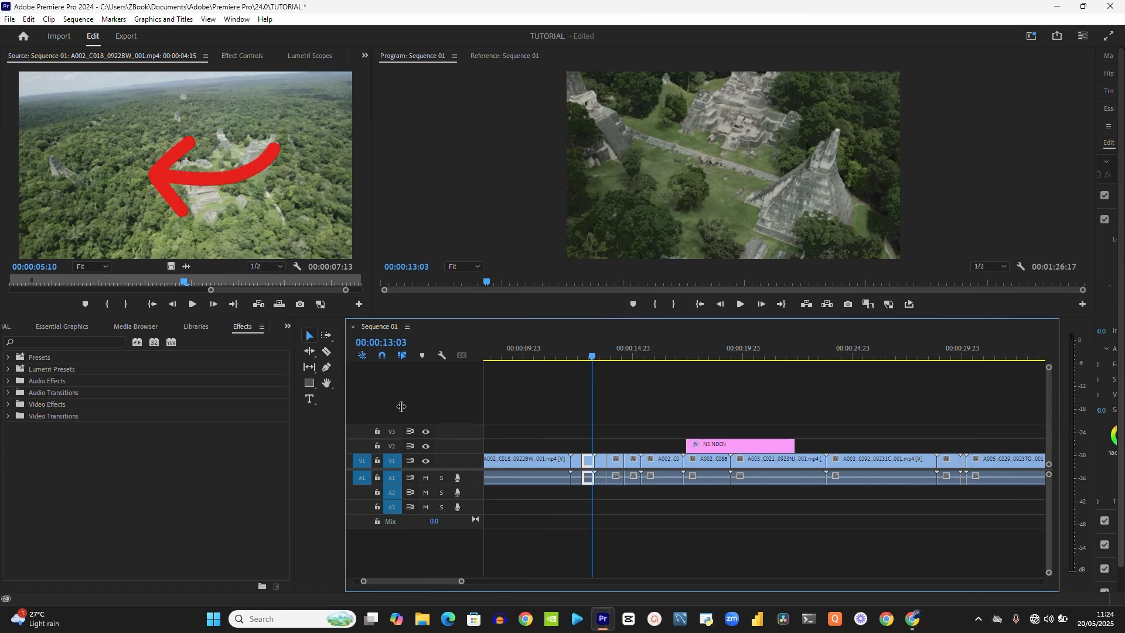
{"action": "left_click", "coordinate": [557, 352]}
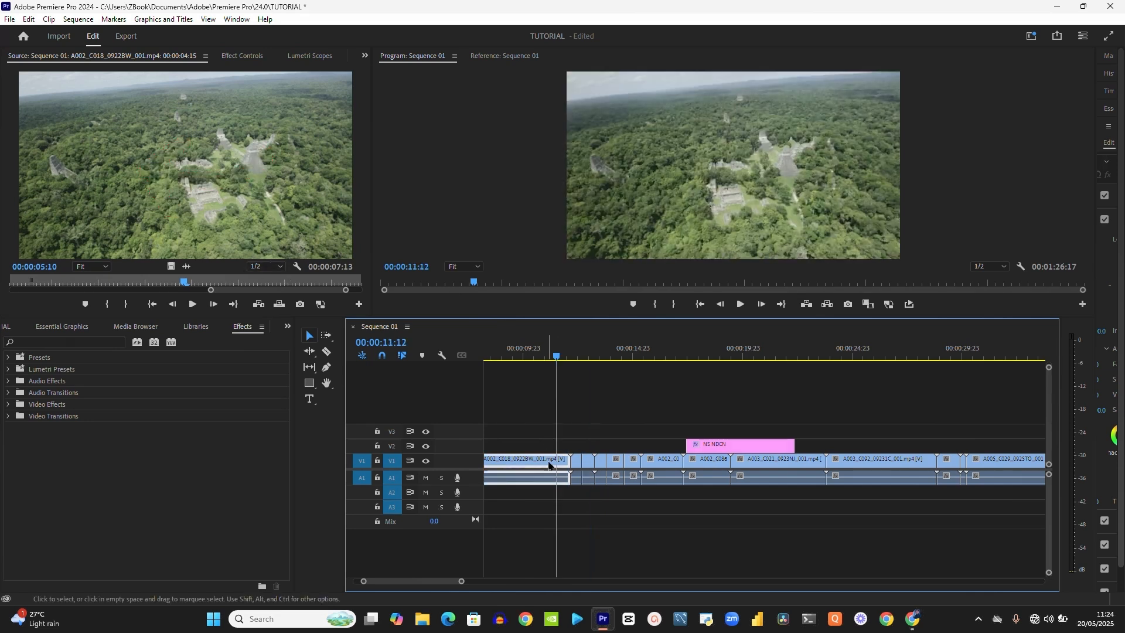
{"action": "left_click", "coordinate": [320, 282]}
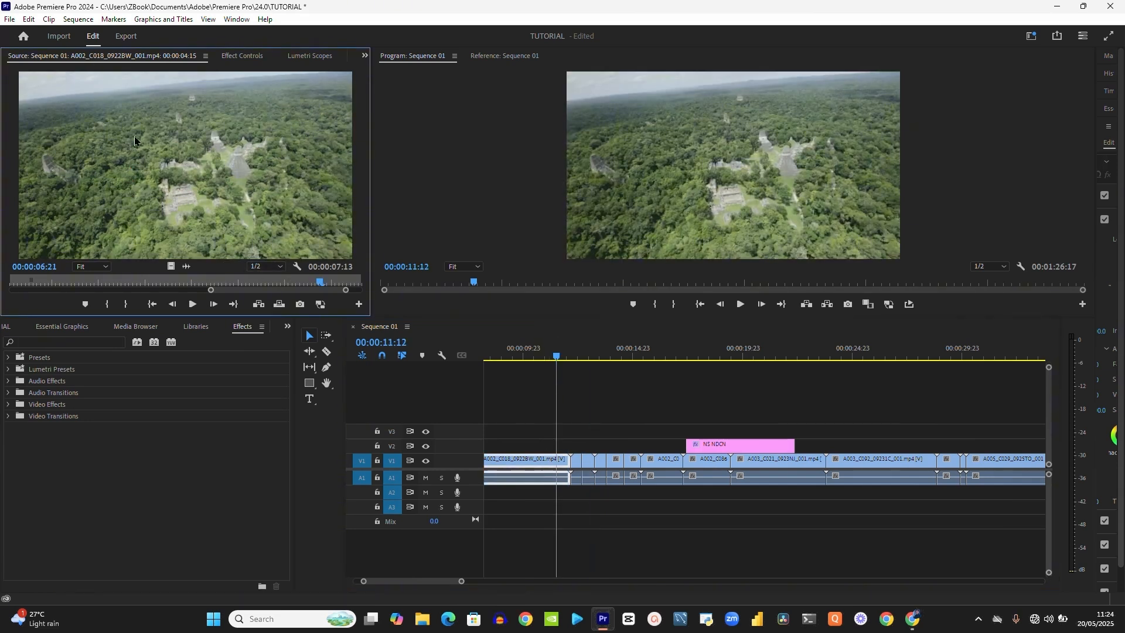
Move the sequence playhead to 00:00:12:22 and load the A002_C018_0922BW_002 clip into the Source monitor
{"action": "left_click", "coordinate": [574, 353]}
{"action": "left_click", "coordinate": [594, 353]}
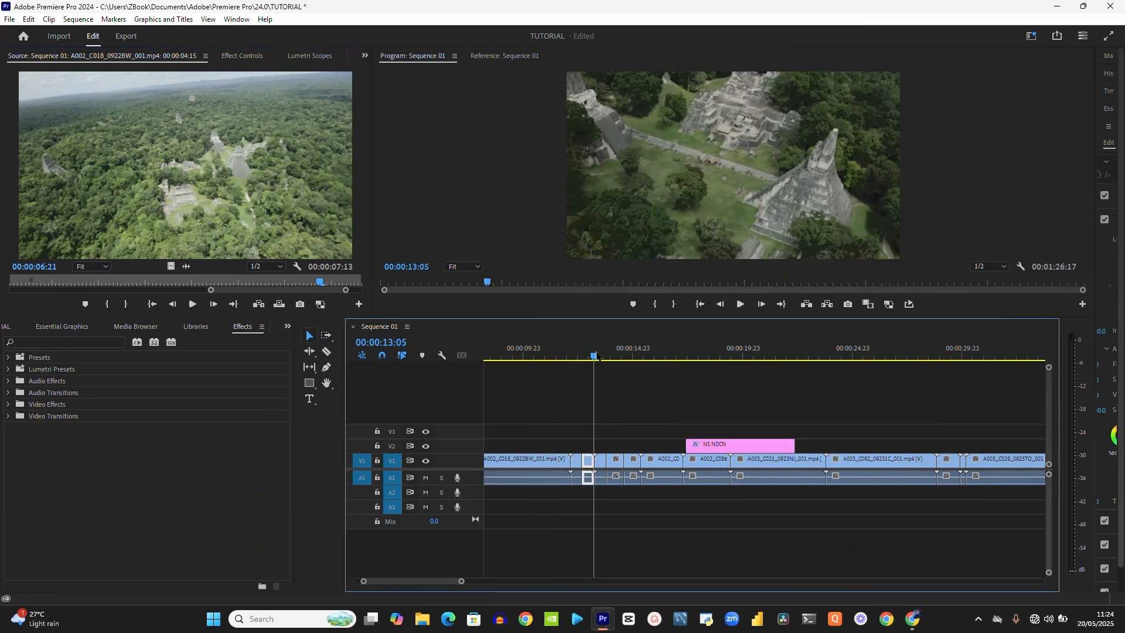
{"action": "key", "text": "="}
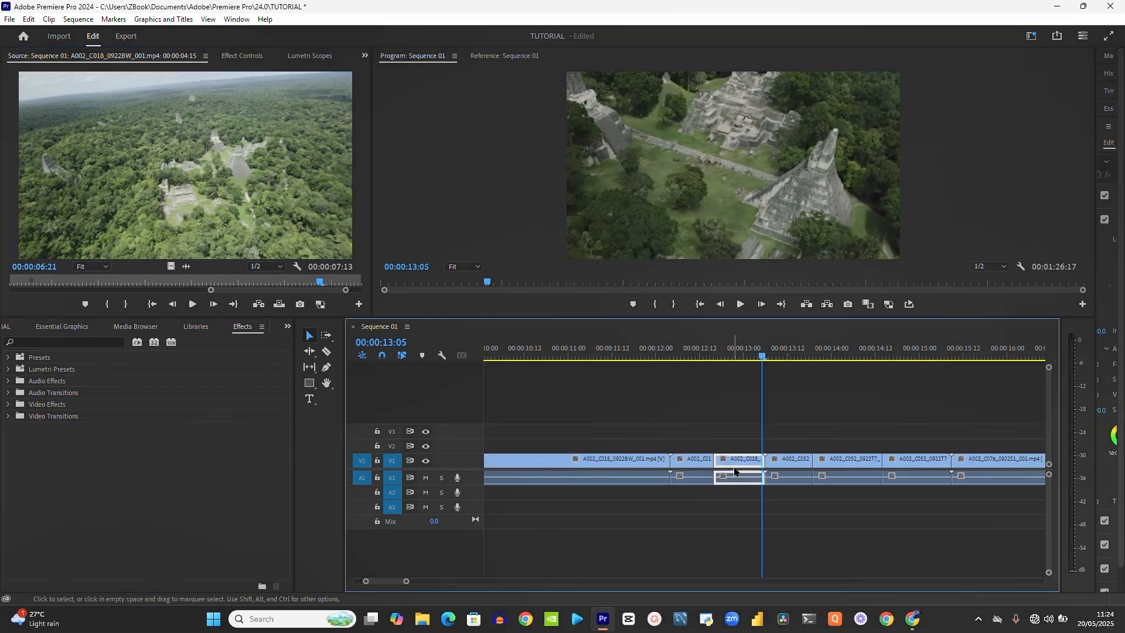
{"action": "left_click", "coordinate": [737, 354]}
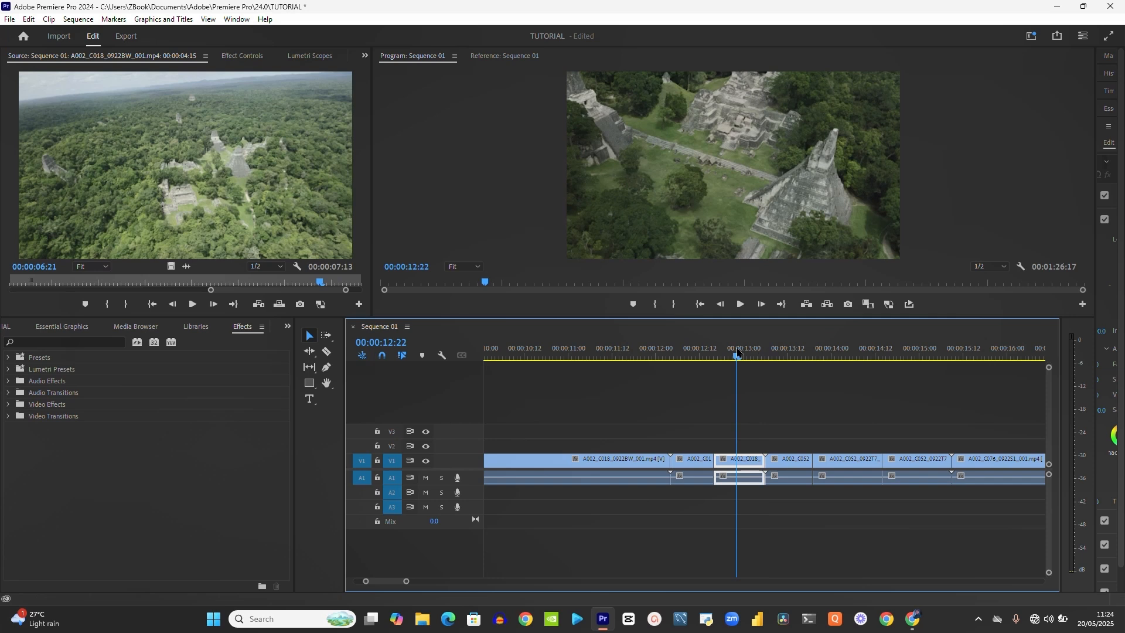
{"action": "double_click", "coordinate": [740, 466]}
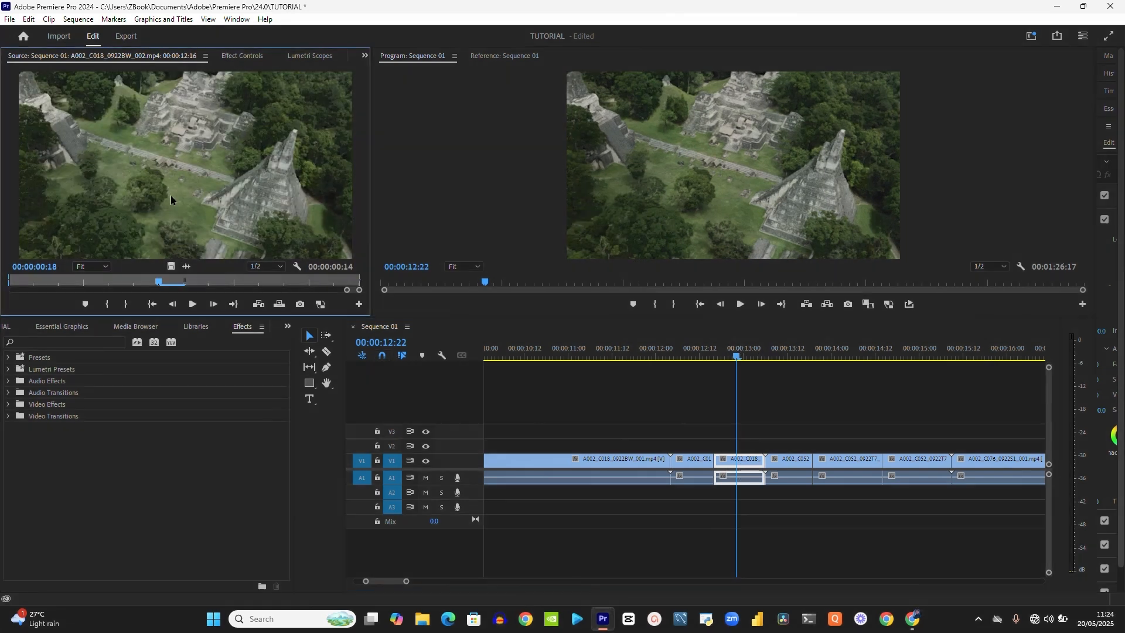
Place the playhead at 00:00:14:10 and inspect that clip's effect properties and Lumetri scopes
{"action": "left_click", "coordinate": [869, 346]}
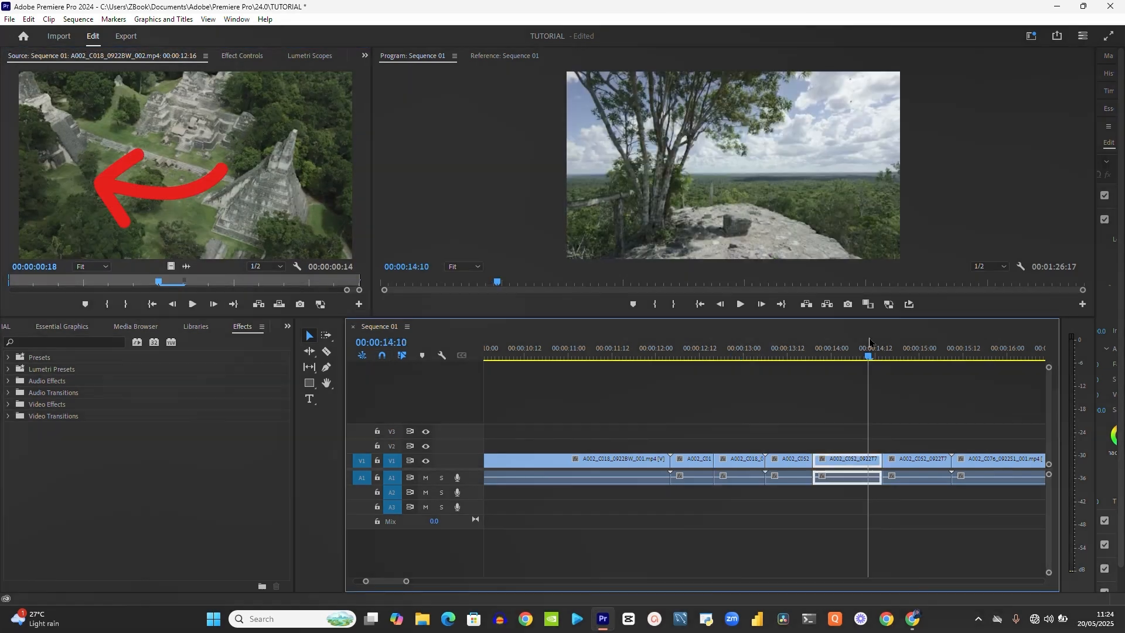
{"action": "key", "text": "minus"}
{"action": "key", "text": "minus"}
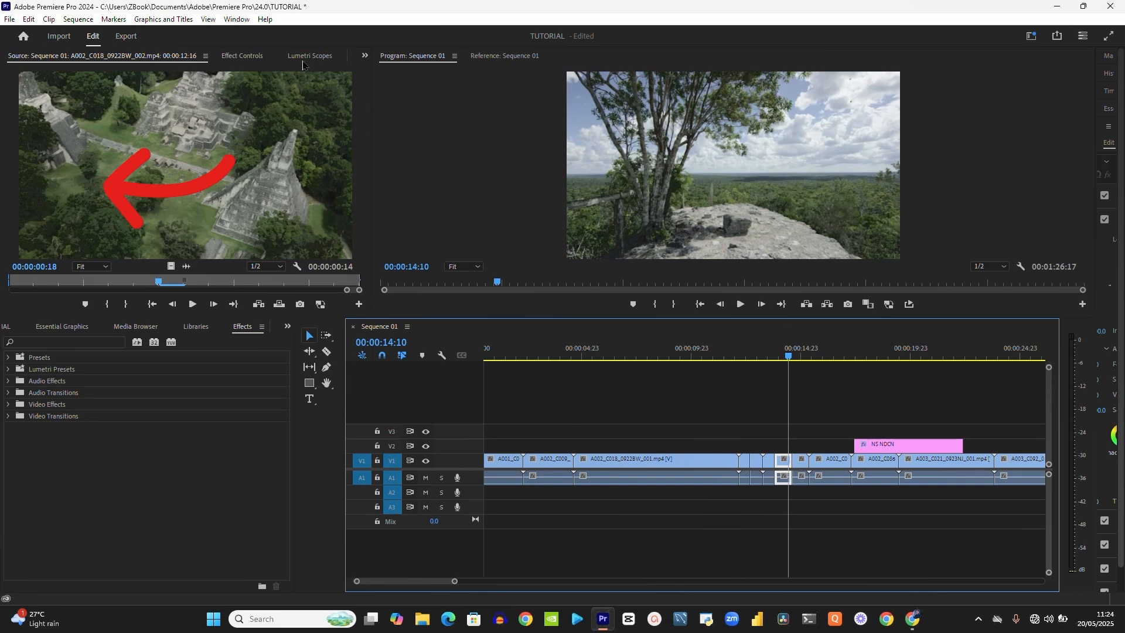
{"action": "left_click", "coordinate": [303, 61]}
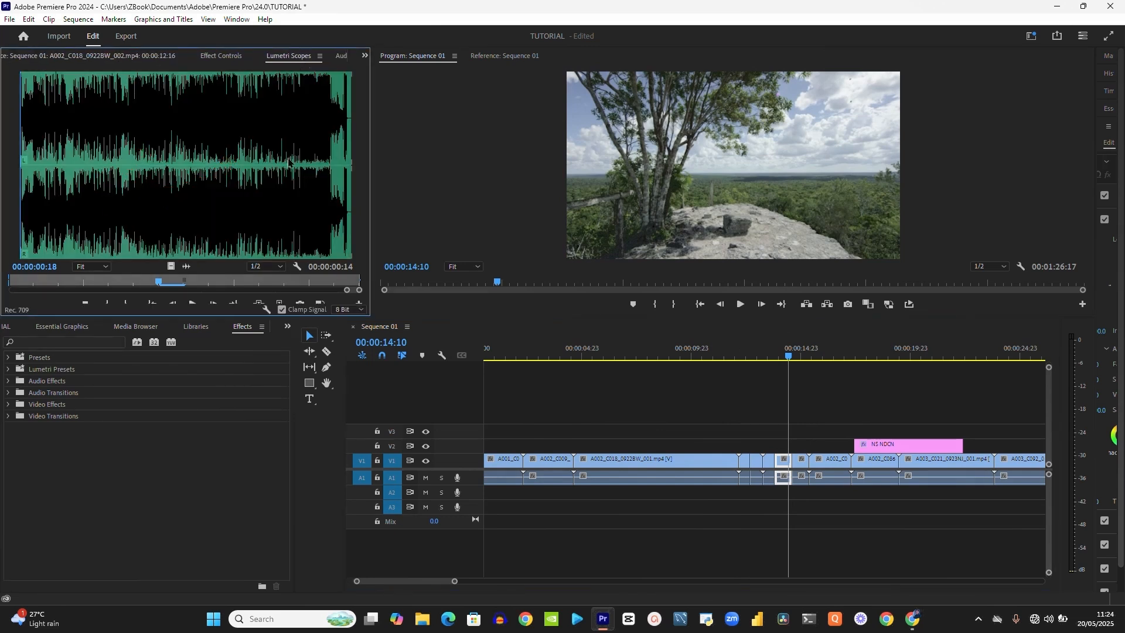
{"action": "left_click", "coordinate": [241, 56]}
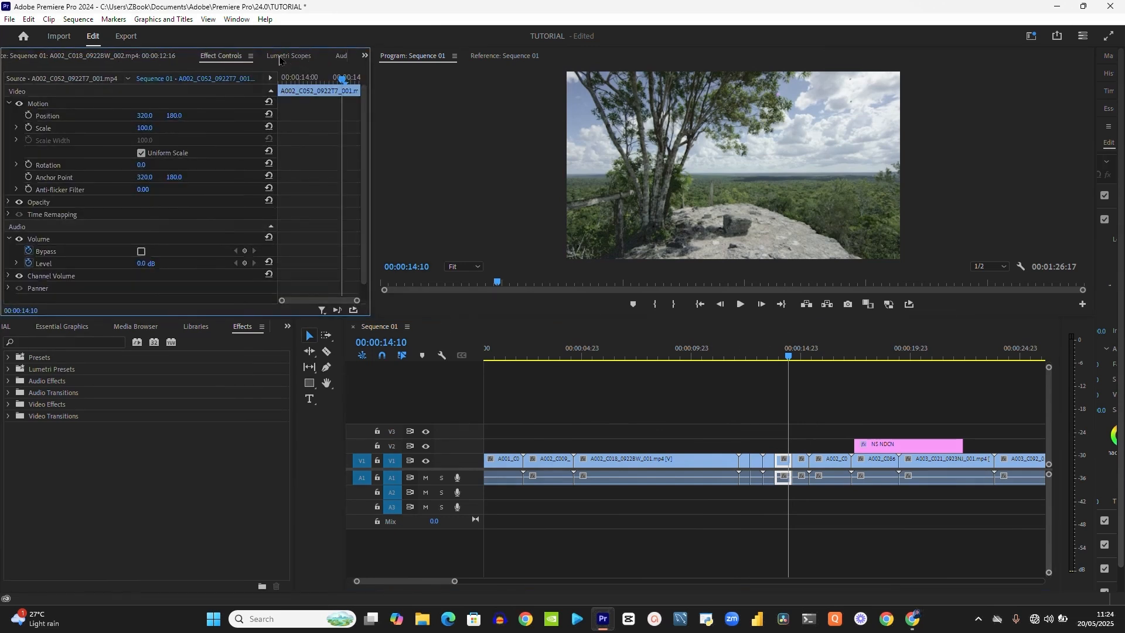
{"action": "left_click", "coordinate": [288, 57]}
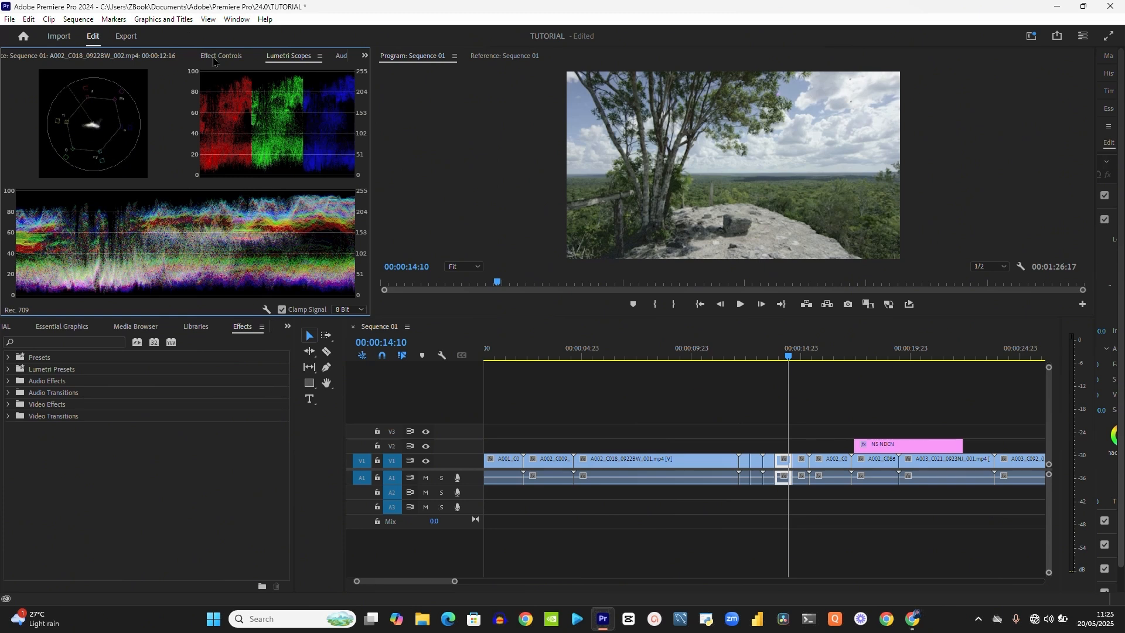
Display the audio clip mixer and place the project's audio file on track A3 from the start of Sequence 01
{"action": "left_click", "coordinate": [342, 56]}
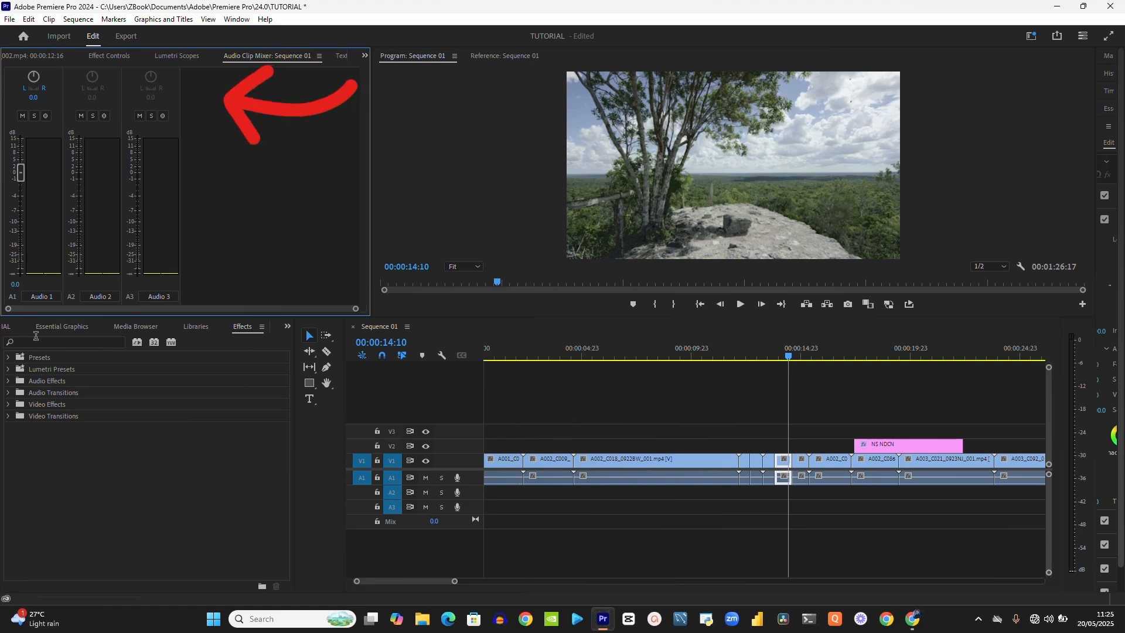
{"action": "left_click", "coordinate": [7, 327]}
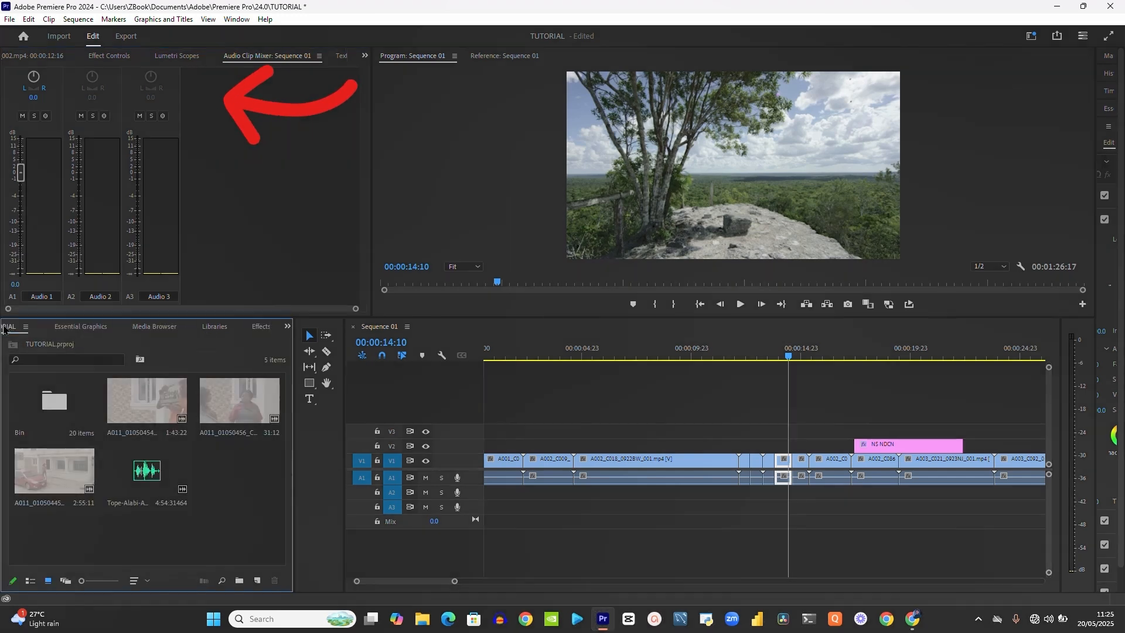
{"action": "left_click", "coordinate": [138, 480]}
{"action": "left_click_drag", "start_coordinate": [138, 480], "coordinate": [511, 525]}
{"action": "left_click_drag", "start_coordinate": [137, 464], "coordinate": [489, 509]}
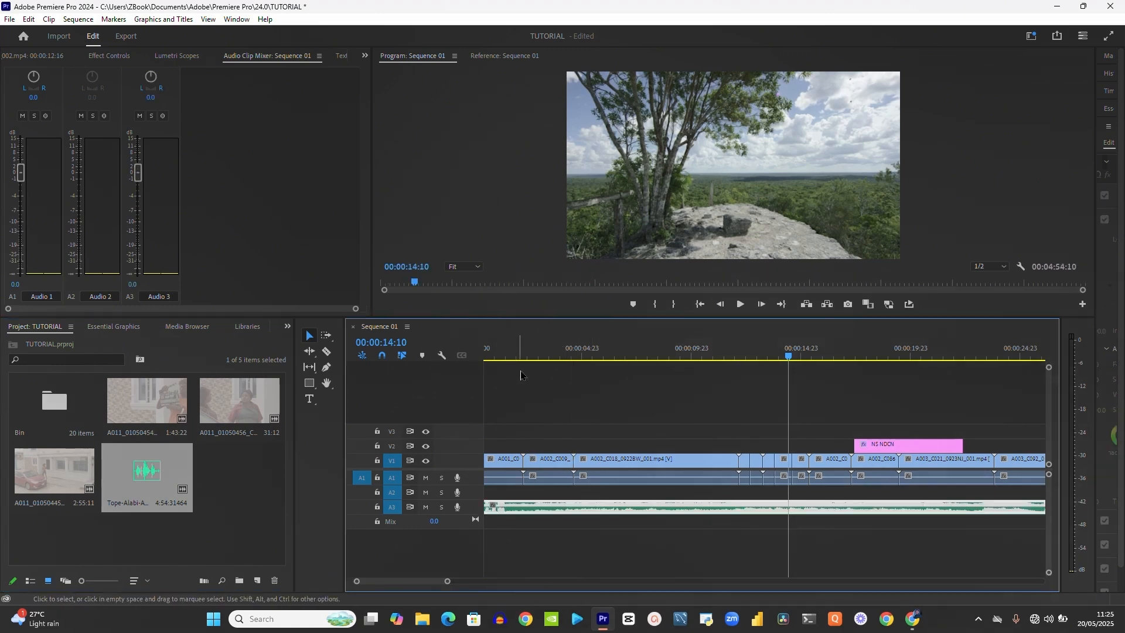
Play Sequence 01 briefly near its start, stopping at 00:00:02:18, to check the Audio 3 meter
{"action": "left_click", "coordinate": [524, 355]}
{"action": "key", "text": "space"}
{"action": "key", "text": "space"}
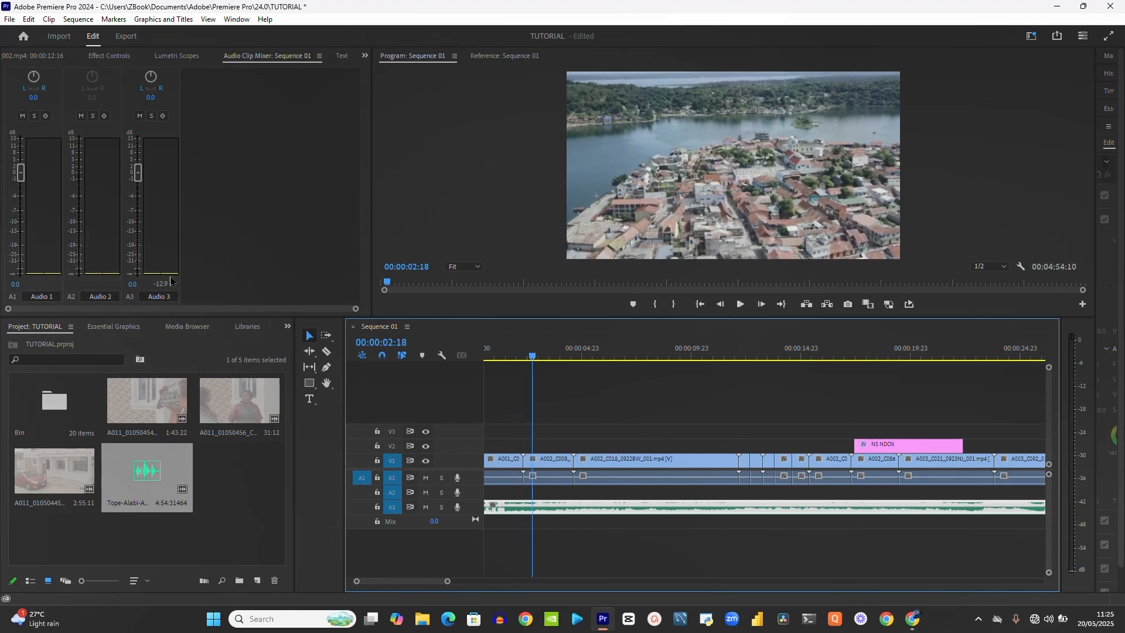
Set the Audio 3 clip volume to 3.3 dB with the mixer fader
{"action": "left_click", "coordinate": [159, 296]}
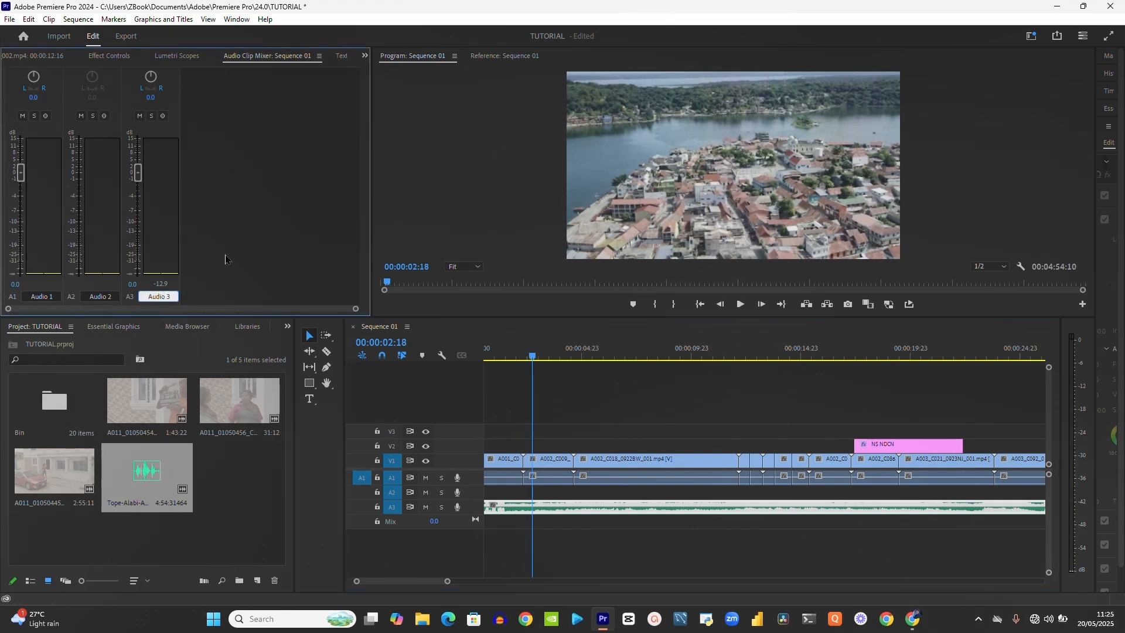
{"action": "left_click_drag", "start_coordinate": [138, 174], "coordinate": [140, 192]}
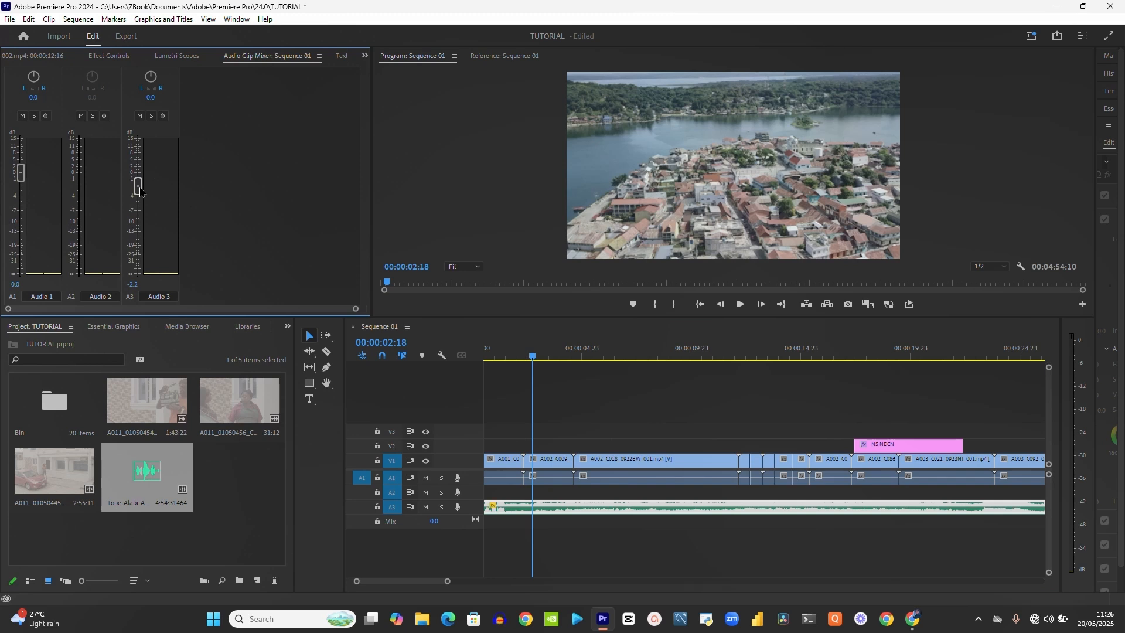
{"action": "left_click_drag", "start_coordinate": [141, 191], "coordinate": [139, 170]}
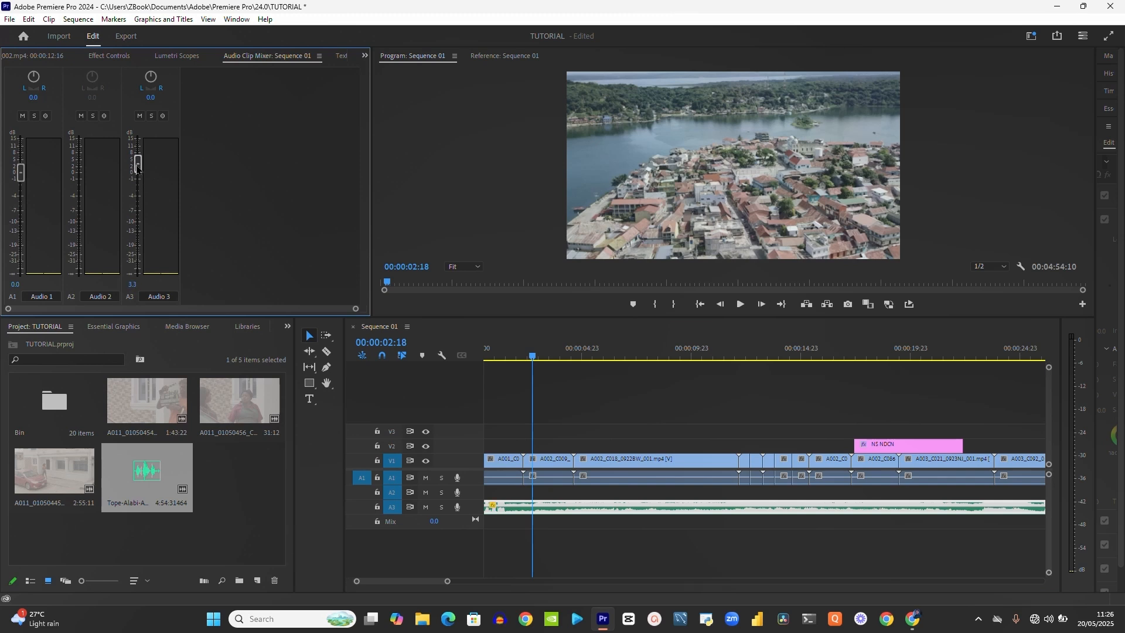
Mute Audio 3, play the sequence briefly to 00:00:03:19, and unmute the track again
{"action": "left_click", "coordinate": [140, 116]}
{"action": "key", "text": "space"}
{"action": "key", "text": "c"}
{"action": "key", "text": "space"}
{"action": "left_click", "coordinate": [140, 116]}
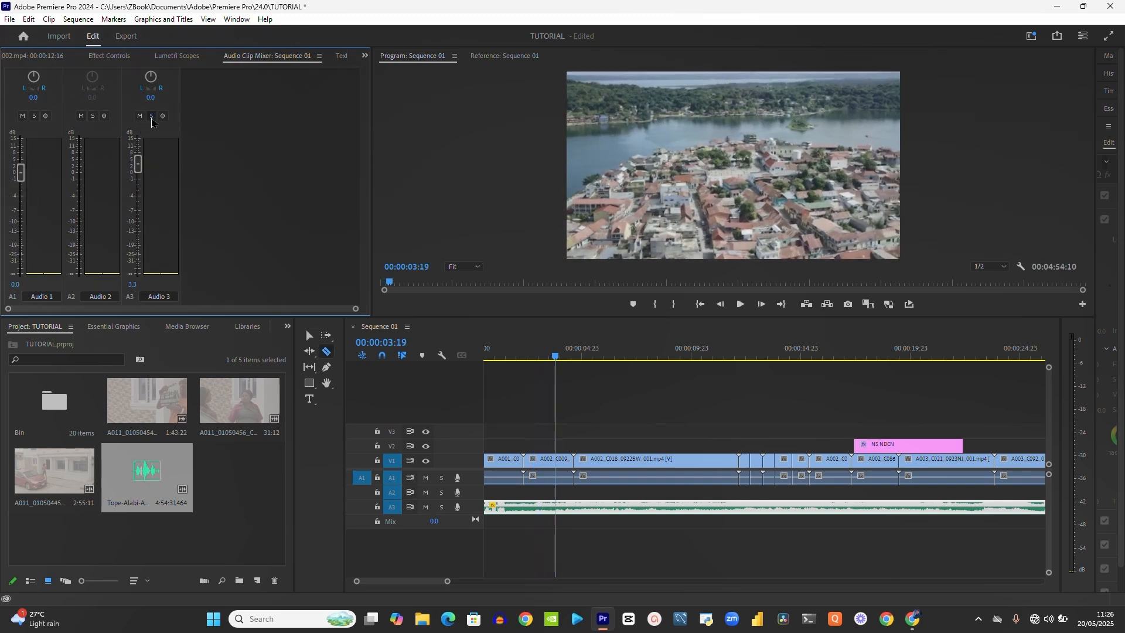
Solo Audio 3, play the sequence briefly to 00:00:04:06, and turn the solo off again
{"action": "left_click", "coordinate": [152, 116]}
{"action": "key", "text": "space"}
{"action": "key", "text": "space"}
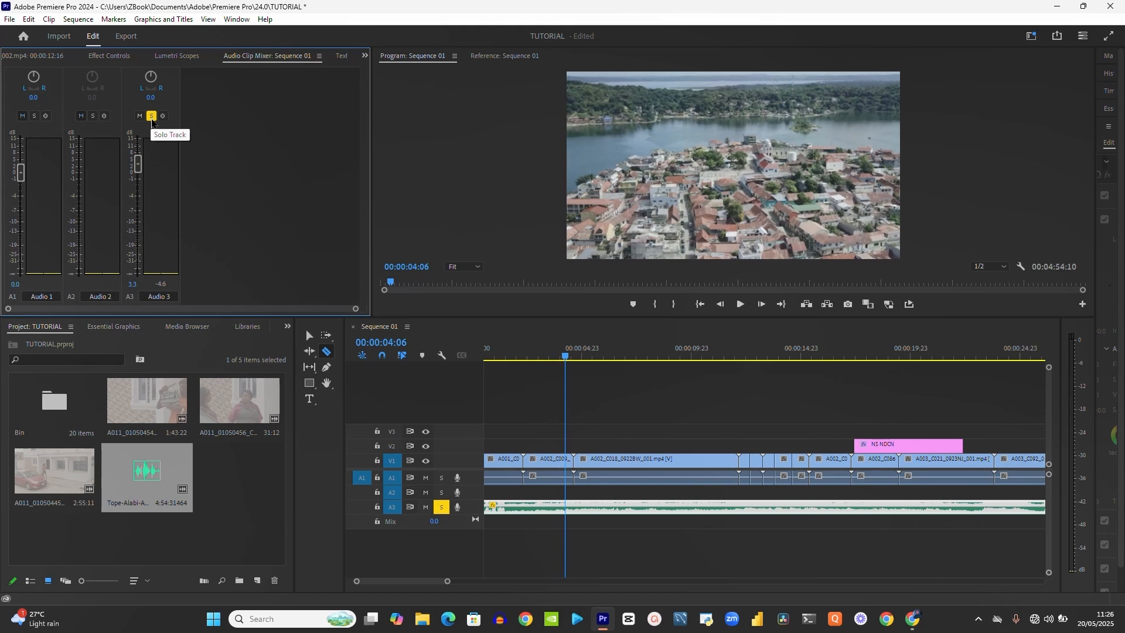
{"action": "left_click", "coordinate": [151, 116]}
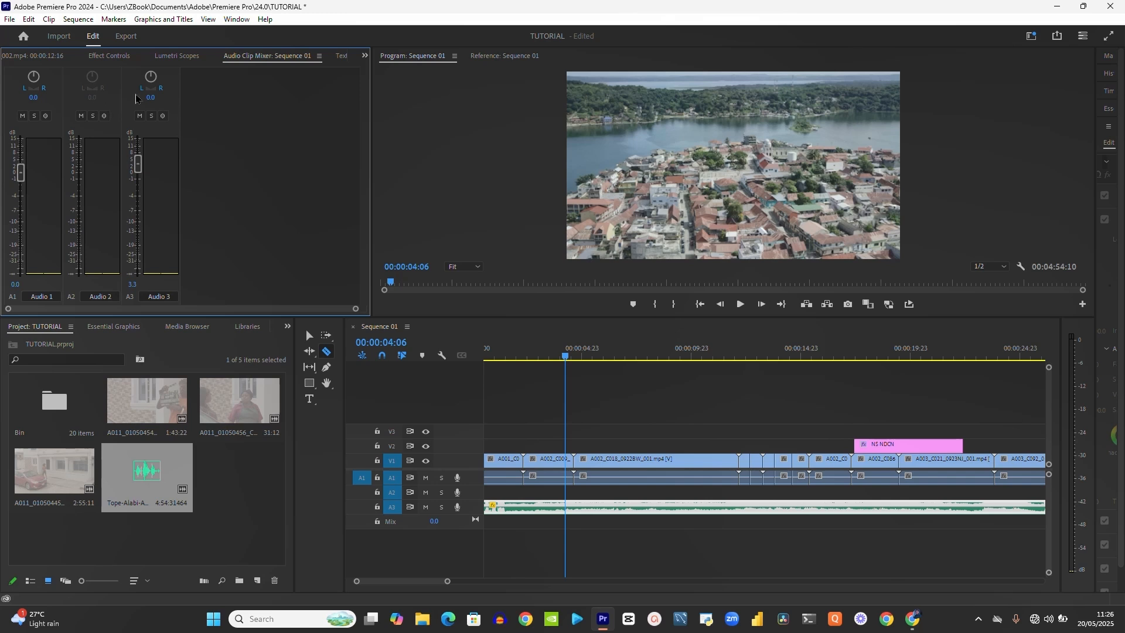
Redisplay the source clip, review the export settings for Sequence 01, and return to the editing workspace
{"action": "left_click", "coordinate": [101, 56]}
{"action": "left_click", "coordinate": [17, 56]}
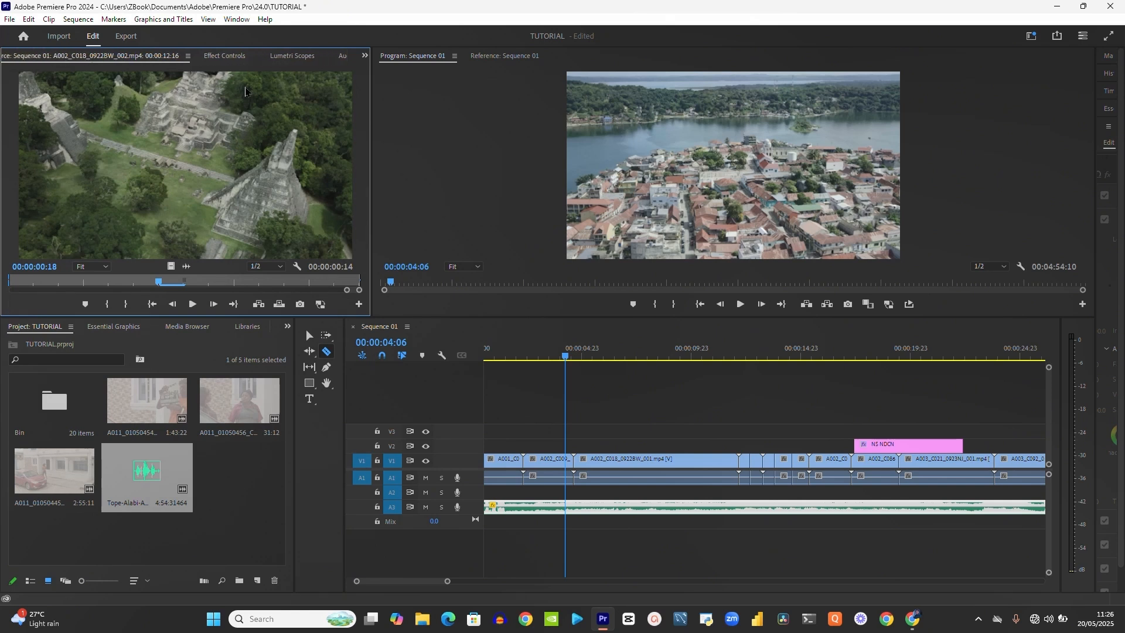
{"action": "left_click", "coordinate": [129, 38]}
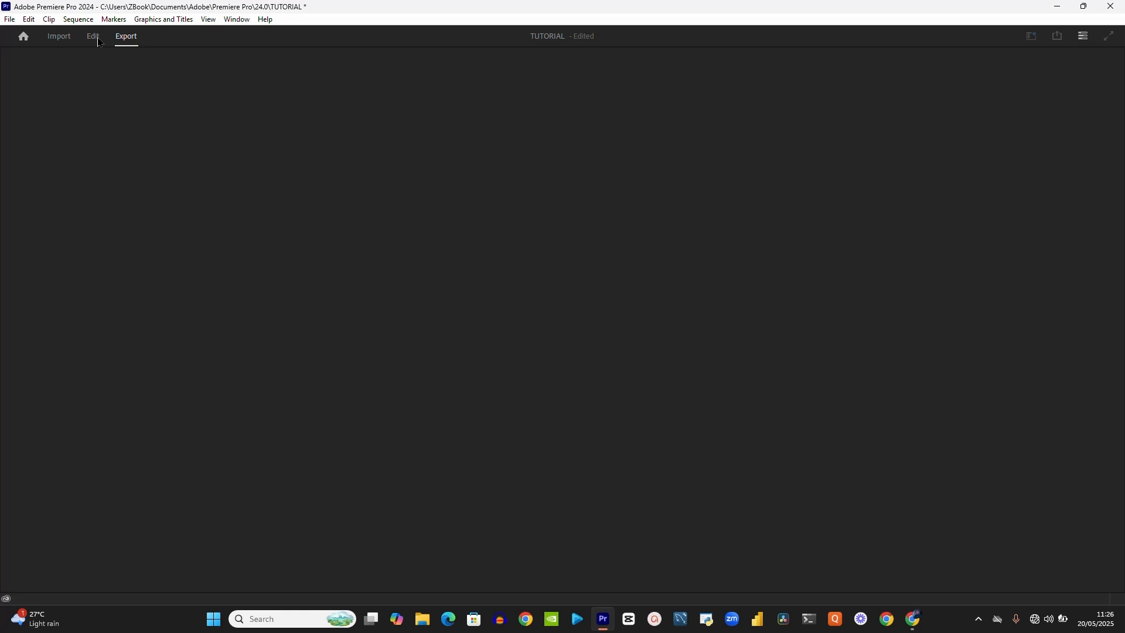
{"action": "left_click", "coordinate": [94, 37]}
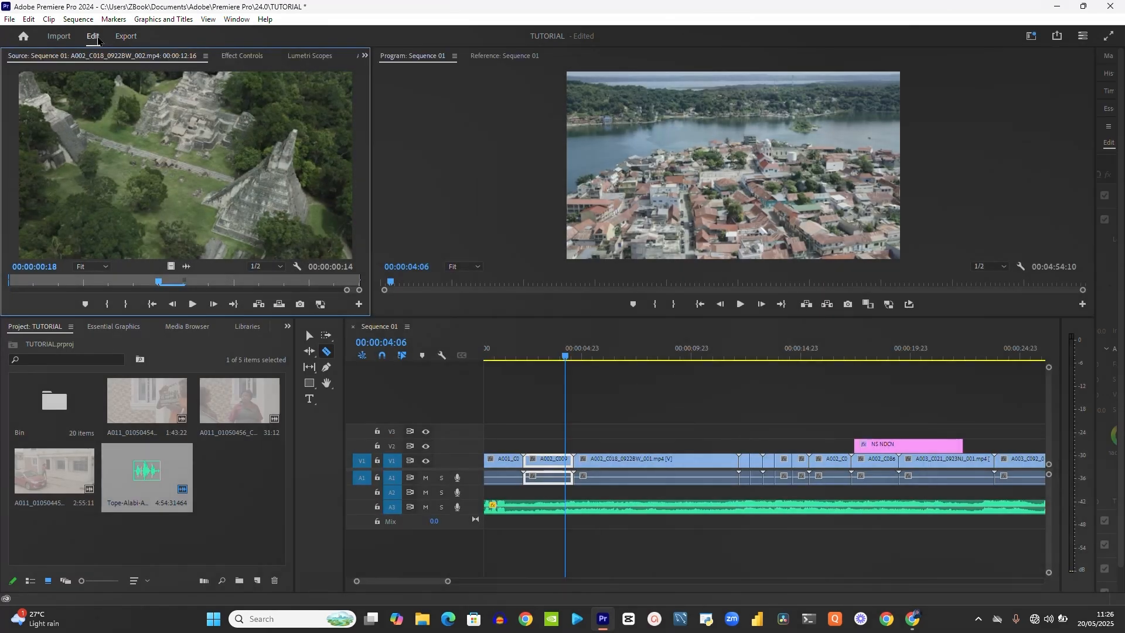
{"action": "left_click", "coordinate": [132, 38]}
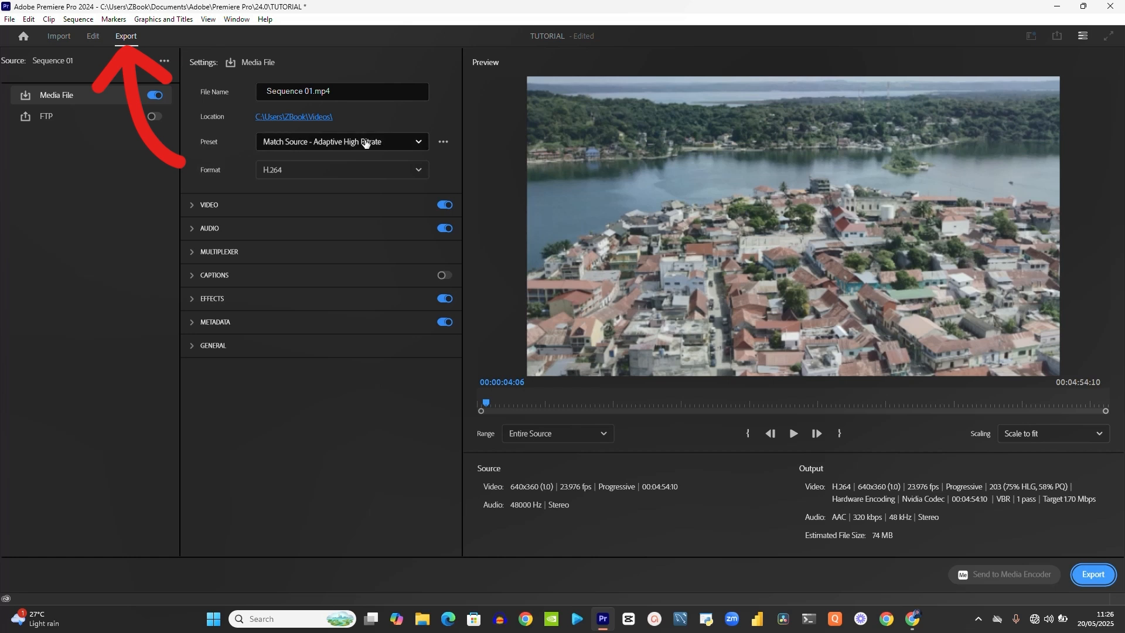
{"action": "left_click", "coordinate": [99, 39]}
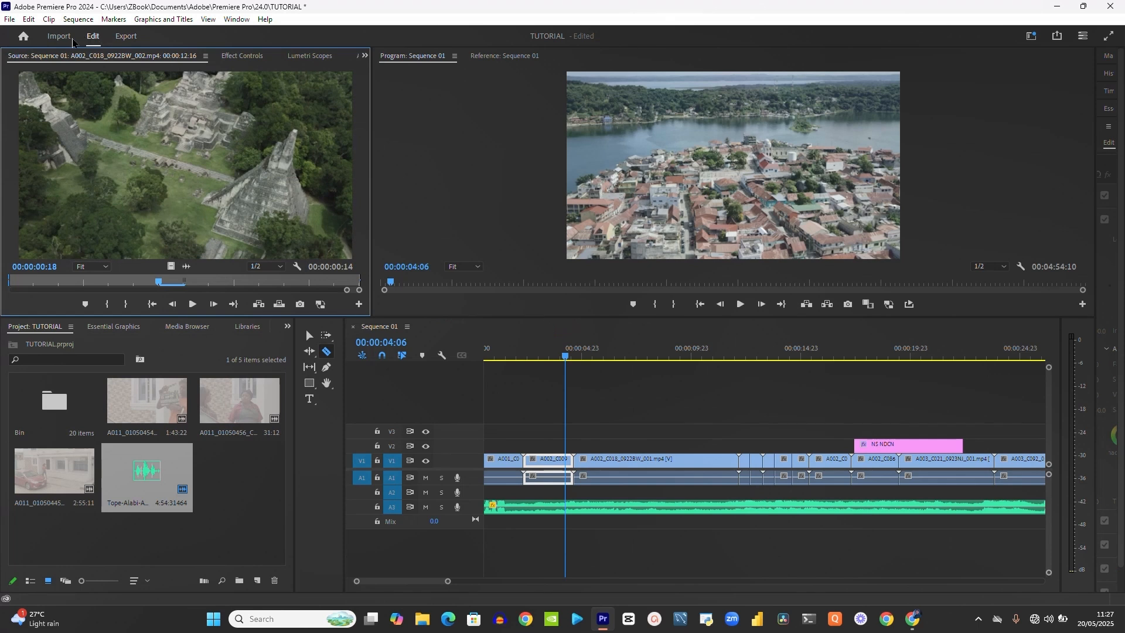
{"action": "left_click", "coordinate": [71, 40]}
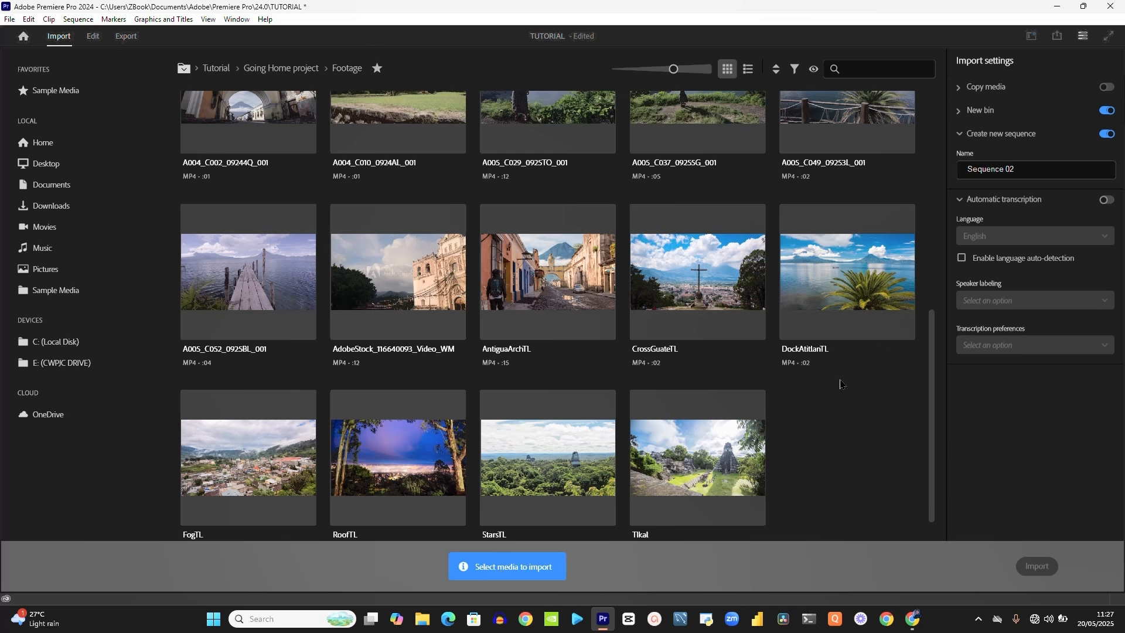
{"action": "scroll", "coordinate": [862, 363], "scroll_direction": "up", "scroll_amount": 5}
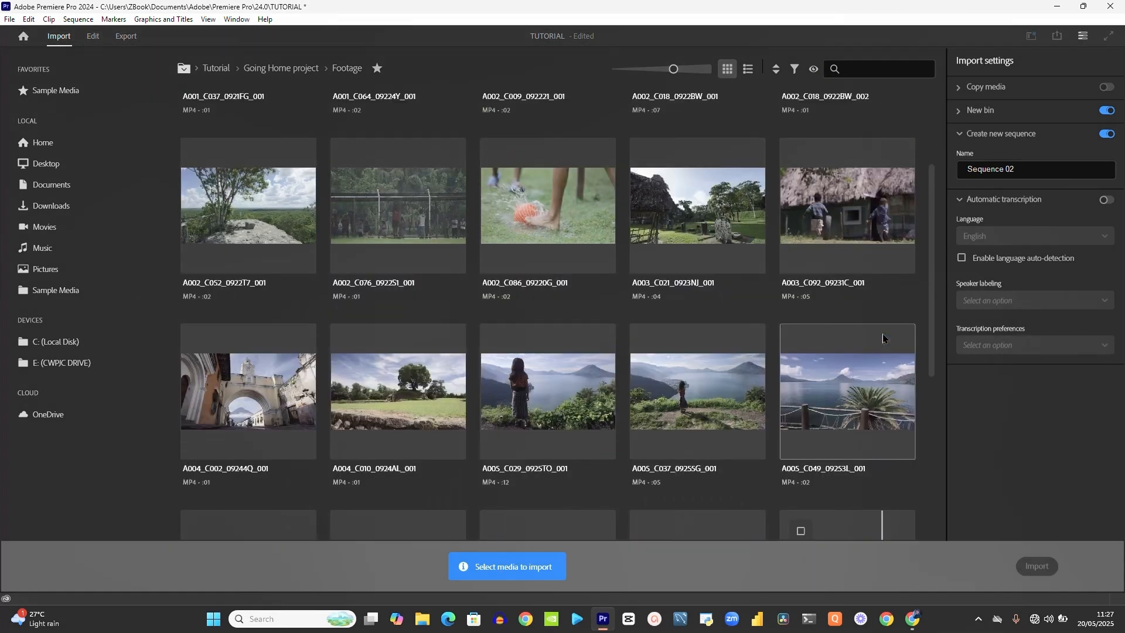
{"action": "scroll", "coordinate": [883, 338], "scroll_direction": "up", "scroll_amount": 2}
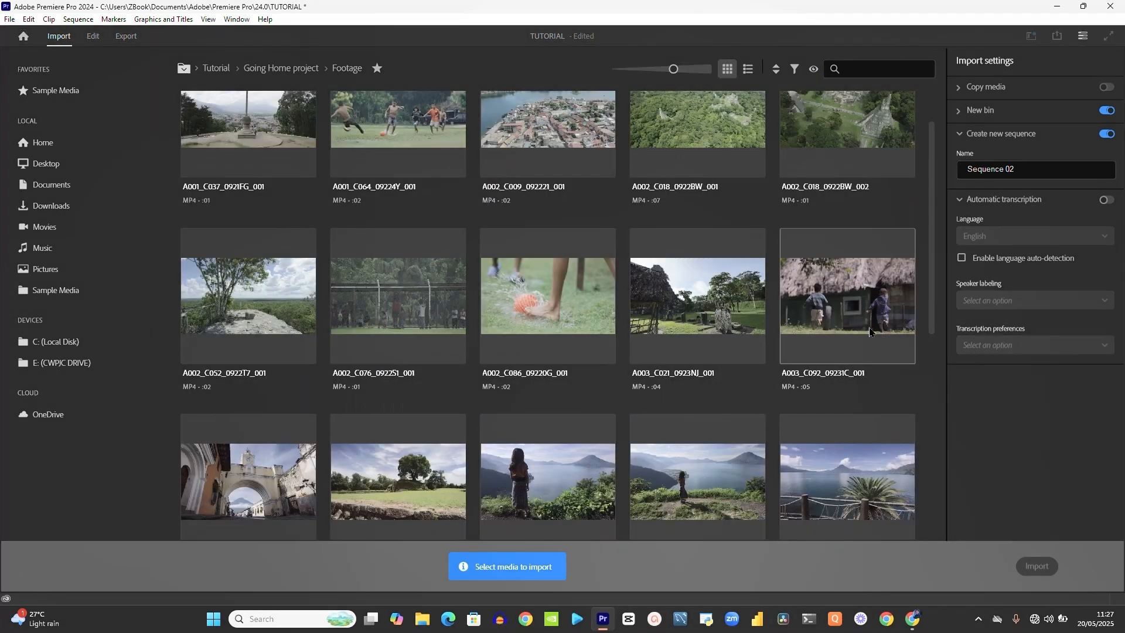
{"action": "left_click", "coordinate": [51, 208]}
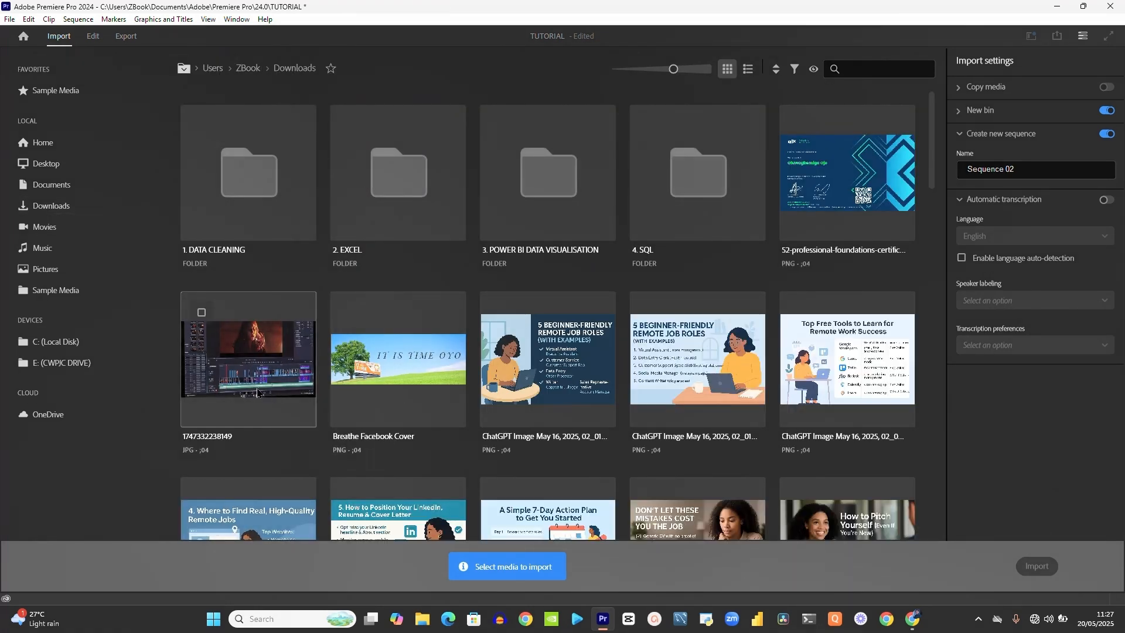
{"action": "left_click", "coordinate": [262, 367]}
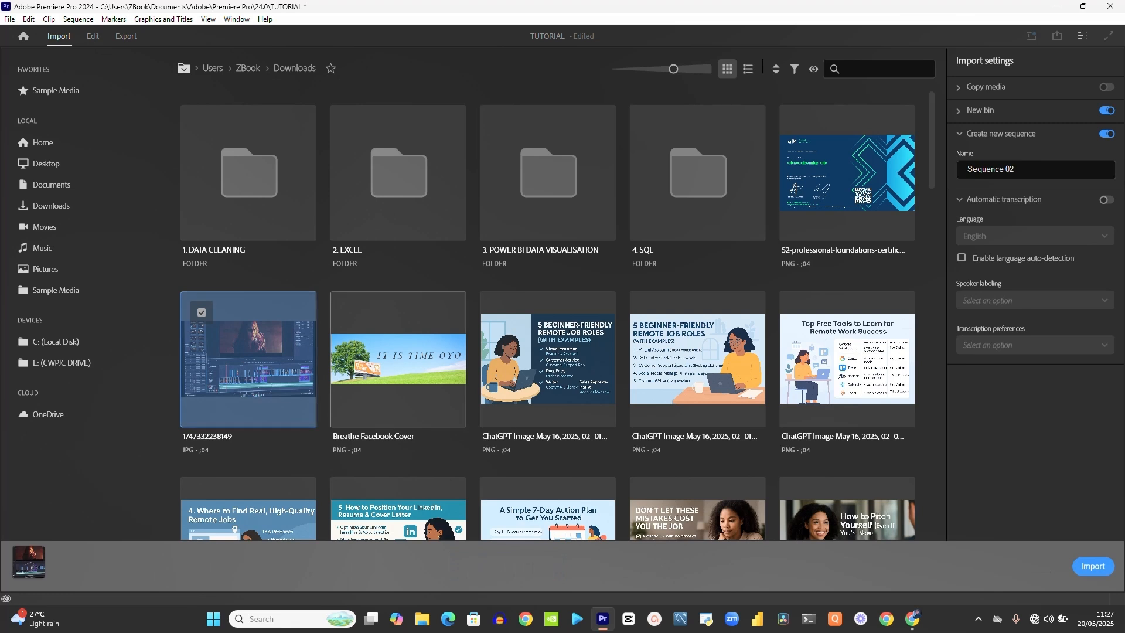
{"action": "left_click", "coordinate": [1092, 566]}
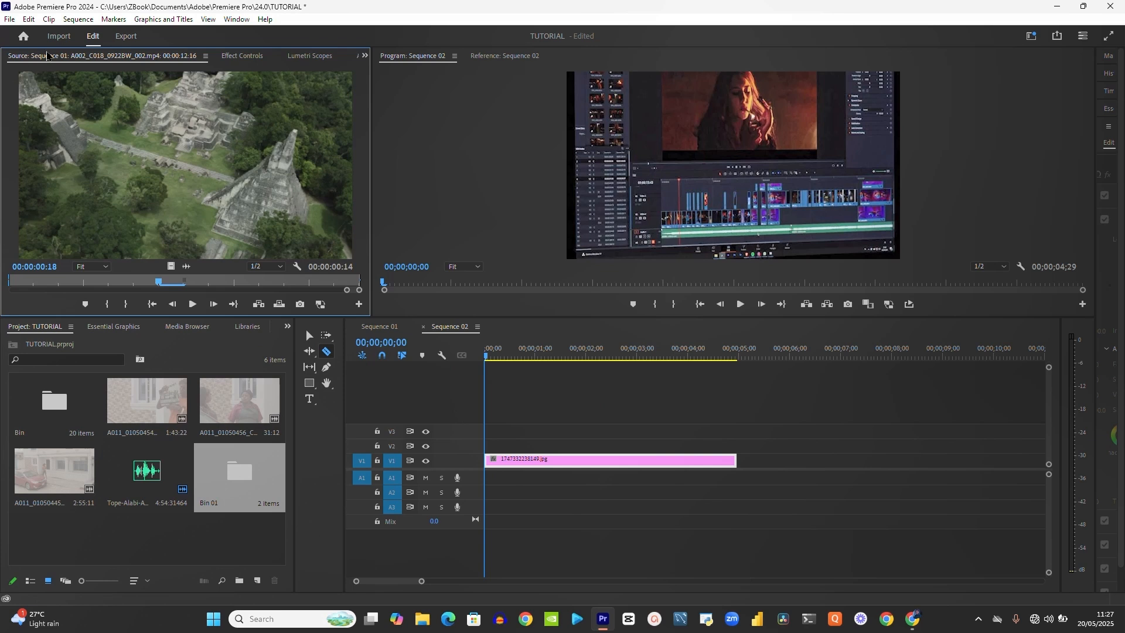
Revisit the import page and the export settings for Sequence 02, finishing on its timeline in the editing workspace
{"action": "left_click", "coordinate": [59, 37]}
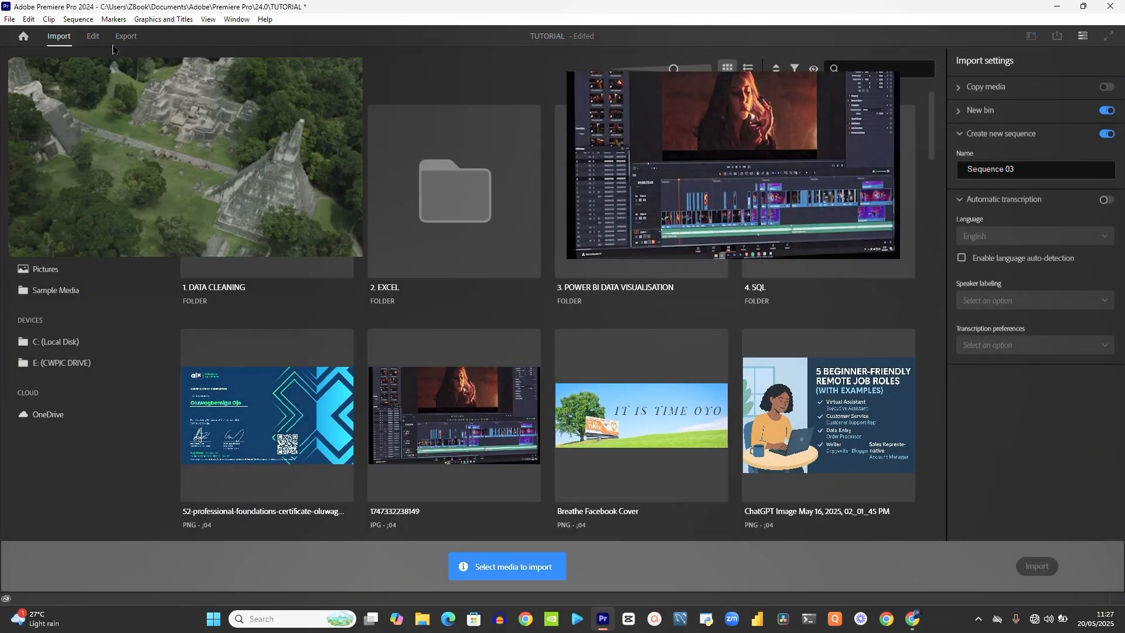
{"action": "left_click", "coordinate": [93, 36]}
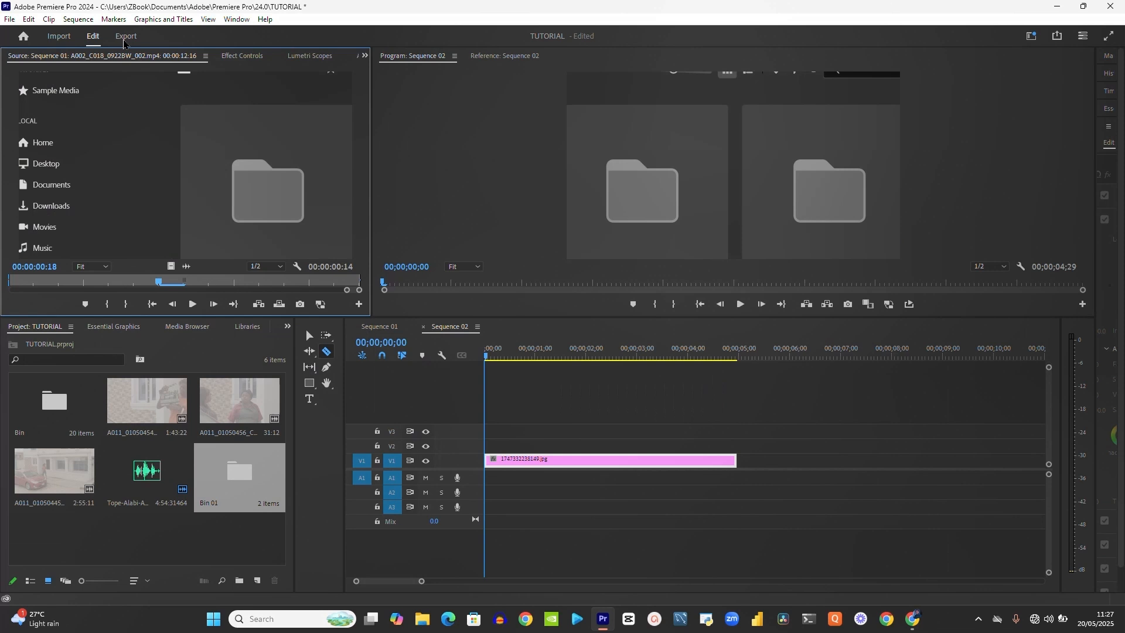
{"action": "left_click", "coordinate": [125, 38]}
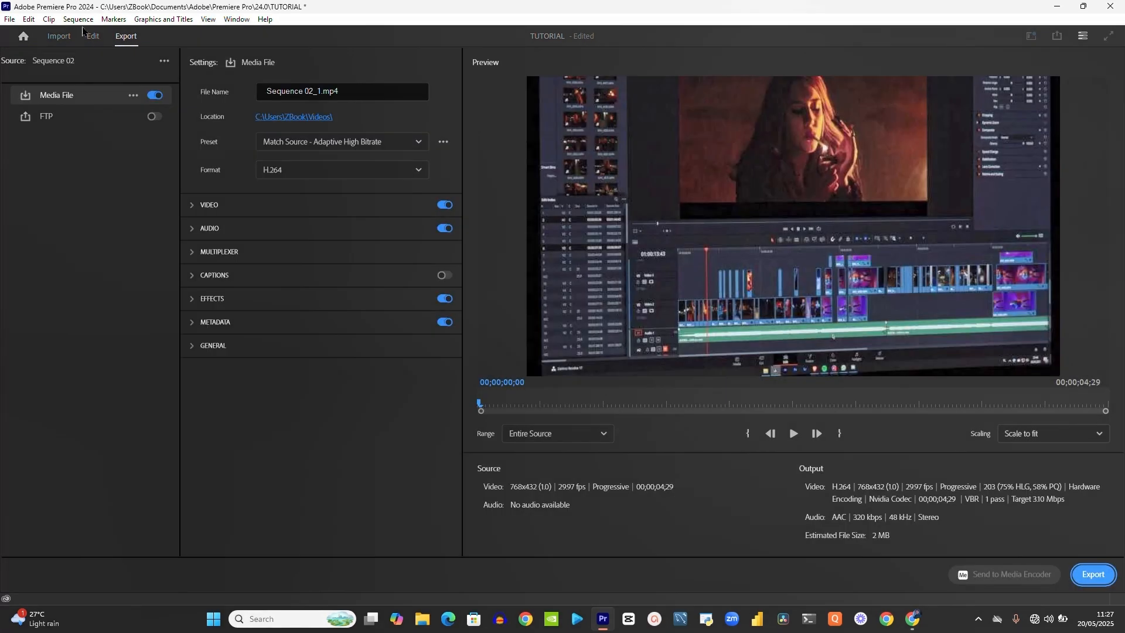
{"action": "left_click", "coordinate": [86, 37]}
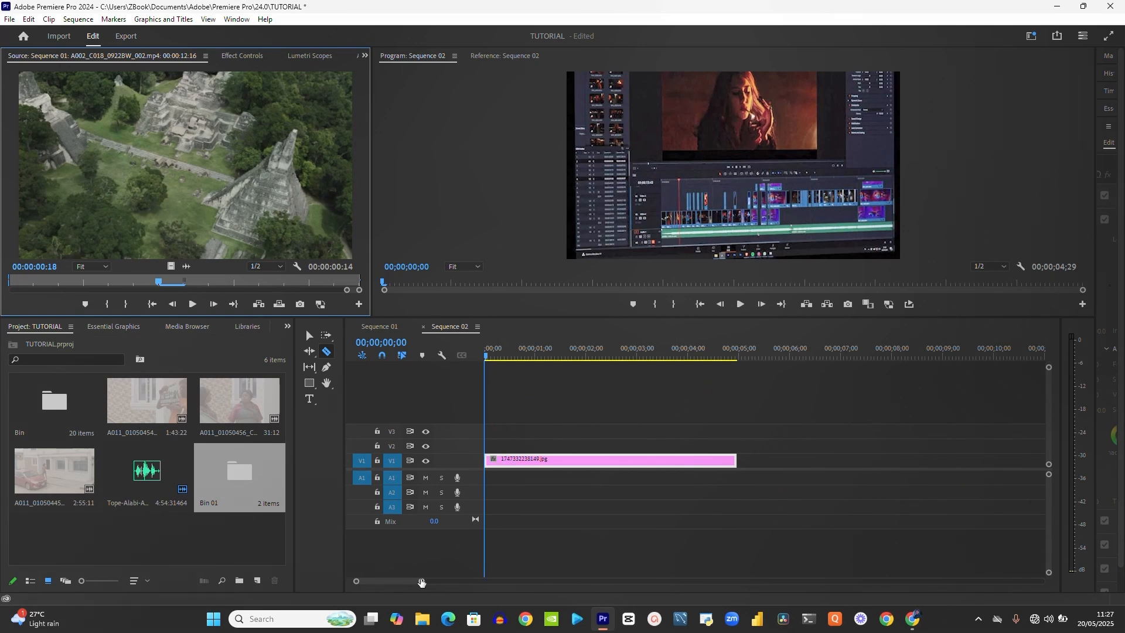
{"action": "left_click_drag", "start_coordinate": [421, 581], "coordinate": [532, 580]}
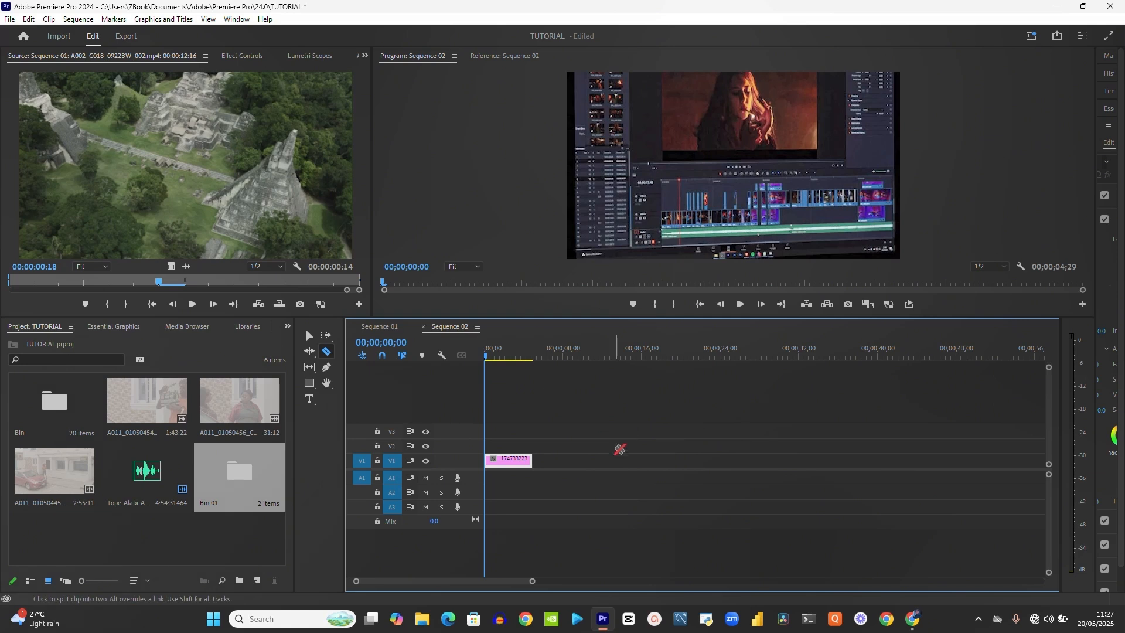
Return to the Selection tool and create a new sequence from the A011_01050456_C050 clip in the project bin
{"action": "left_click", "coordinate": [383, 326]}
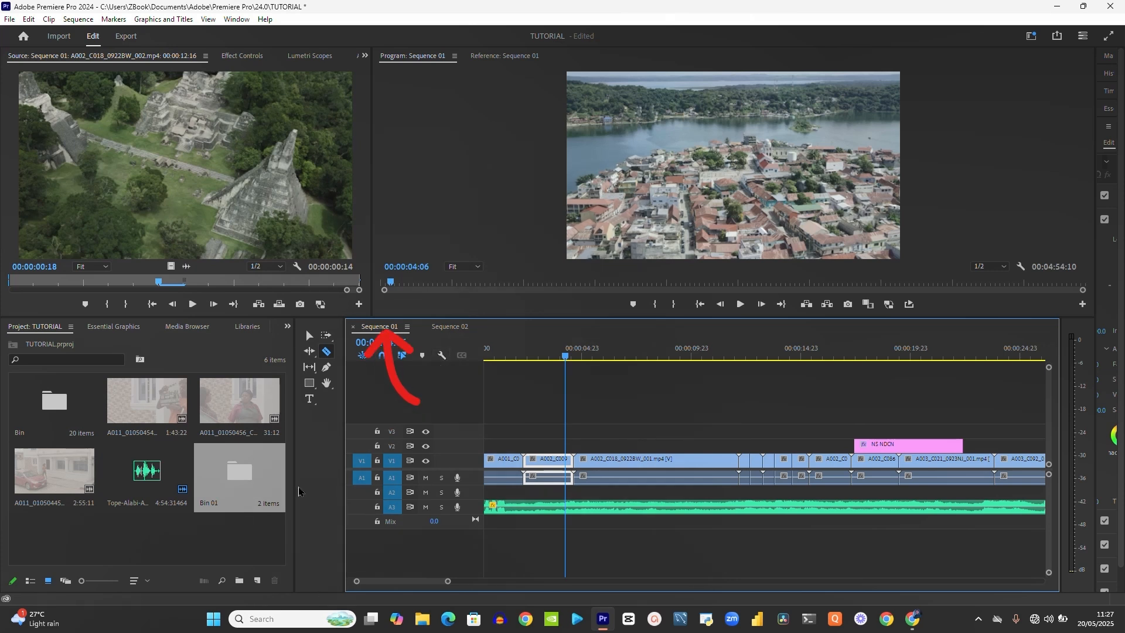
{"action": "left_click", "coordinate": [309, 335]}
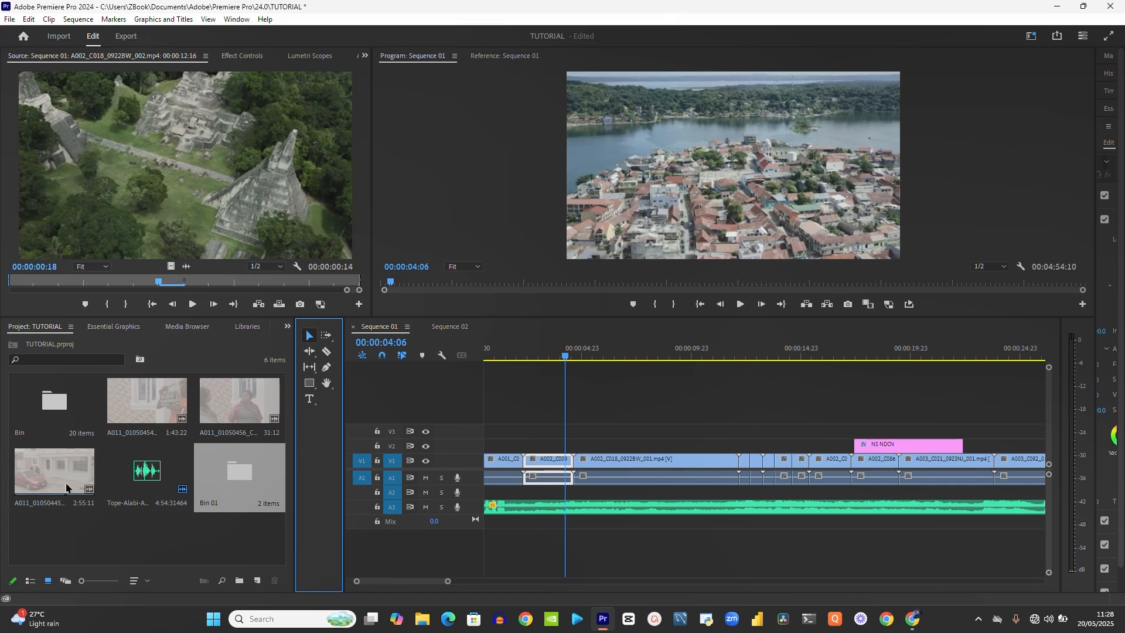
{"action": "left_click", "coordinate": [226, 401]}
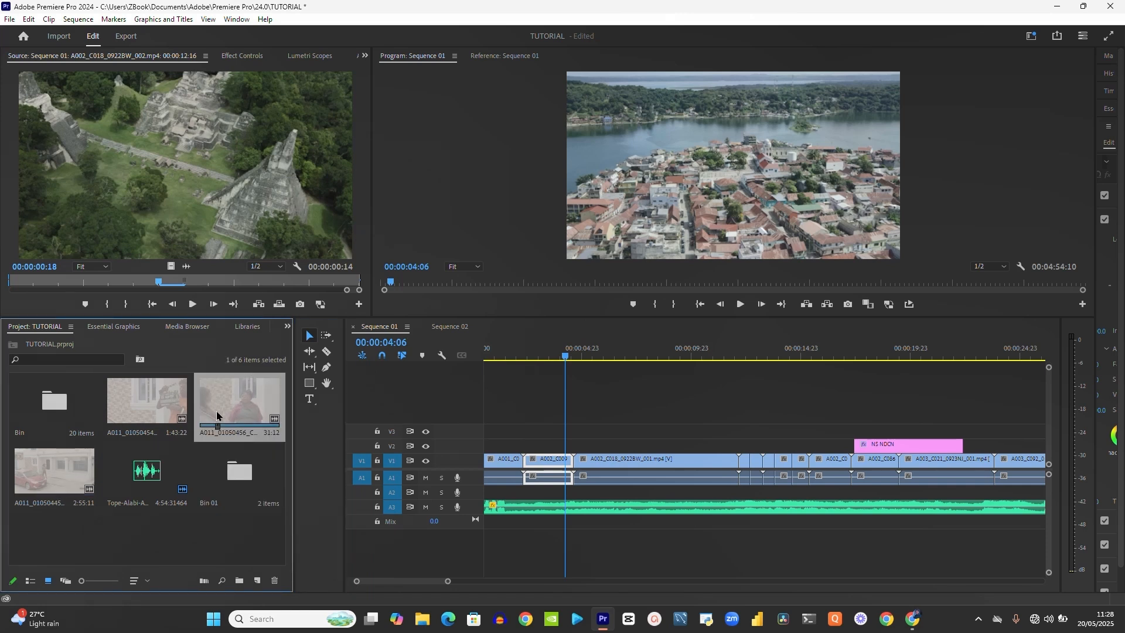
{"action": "right_click", "coordinate": [226, 401]}
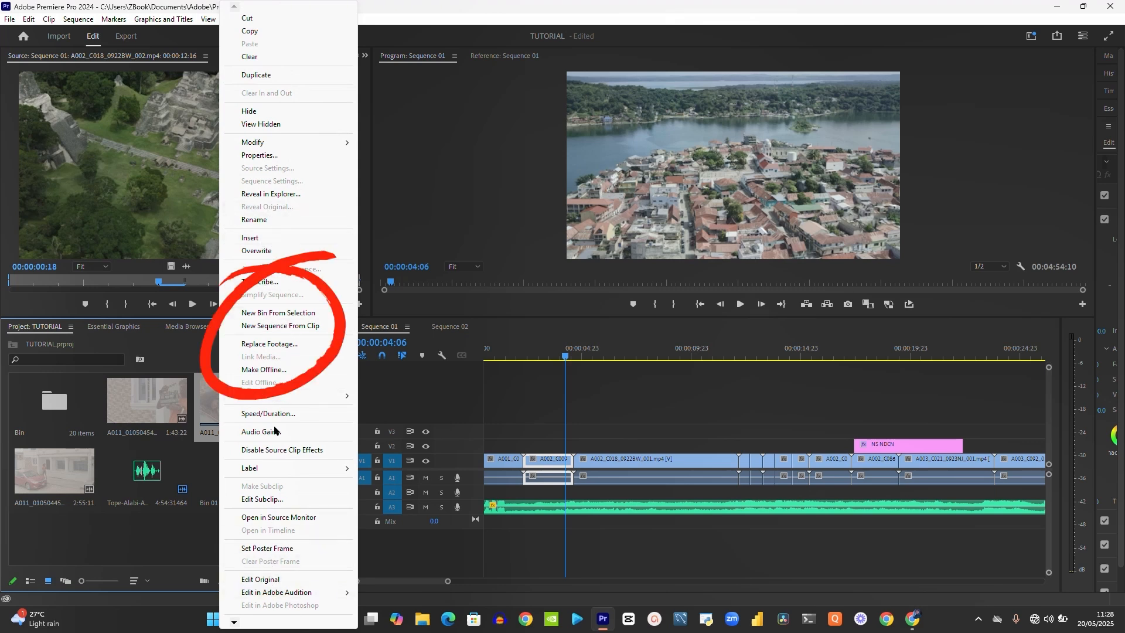
{"action": "left_click", "coordinate": [279, 327]}
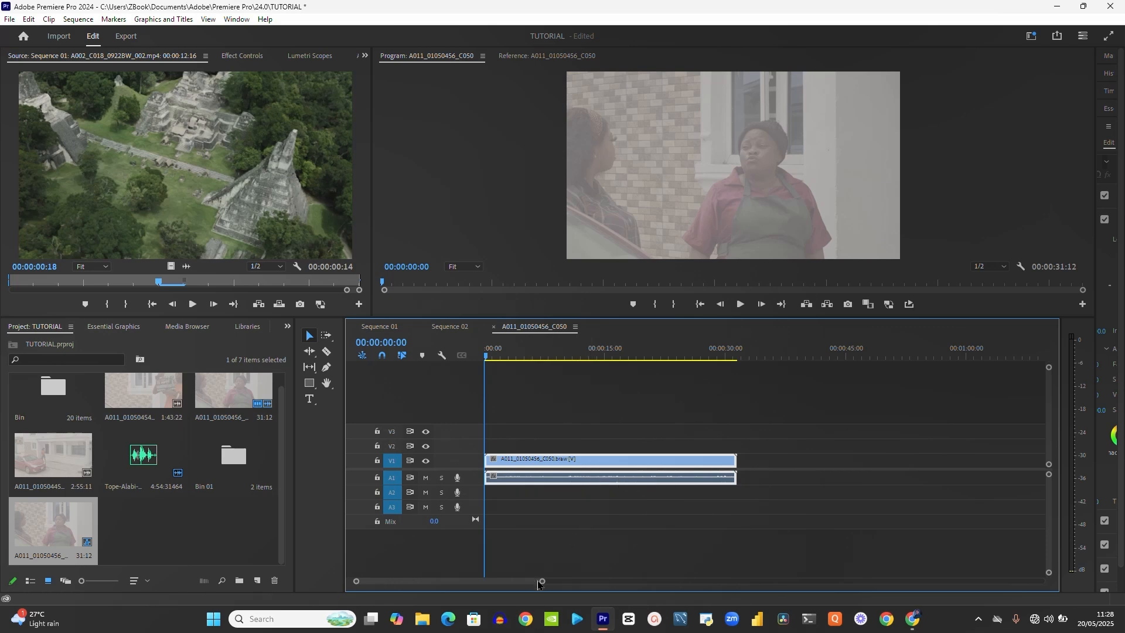
{"action": "left_click_drag", "start_coordinate": [543, 581], "coordinate": [691, 580]}
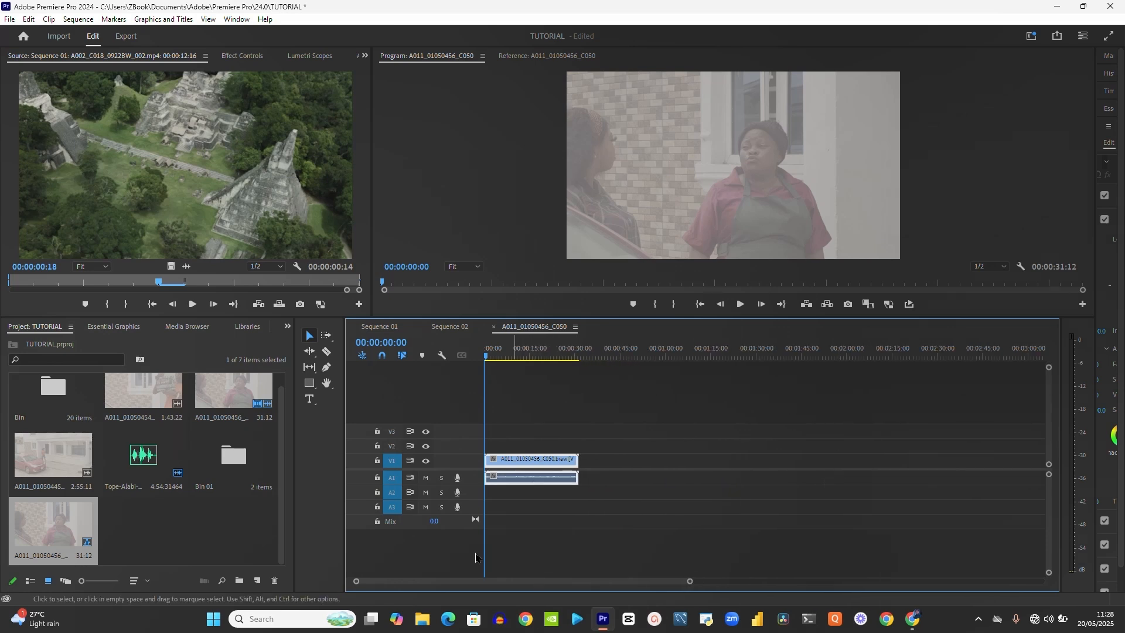
In Sequence 01, place the playhead at 00:00:00:20 and switch the V1 and A1 source patches off and back on
{"action": "left_click", "coordinate": [392, 330]}
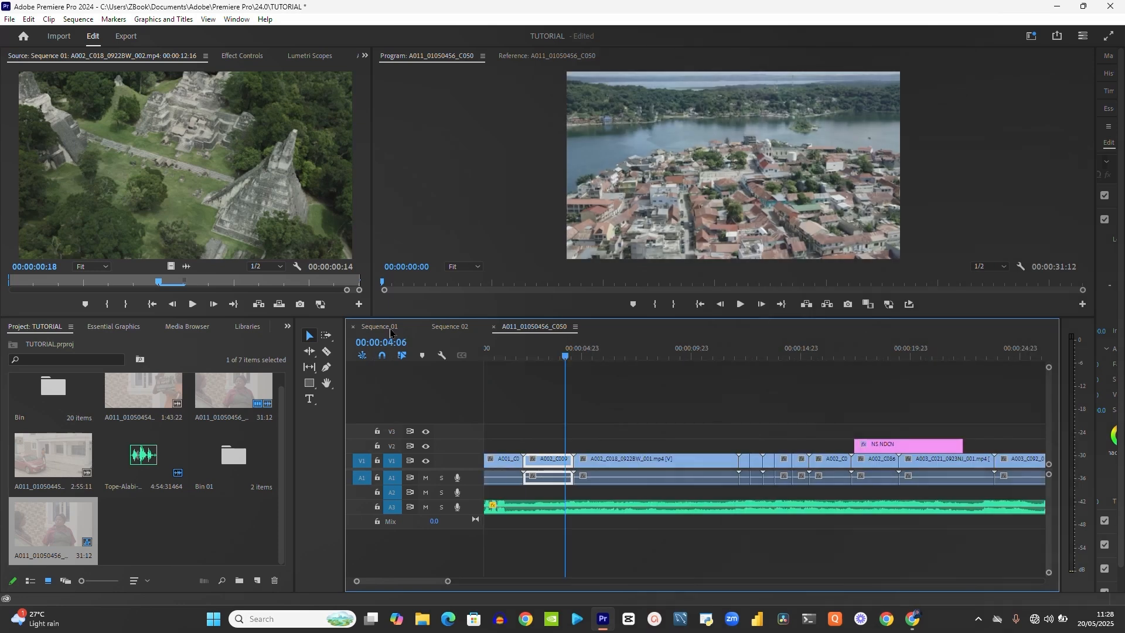
{"action": "left_click", "coordinate": [491, 356]}
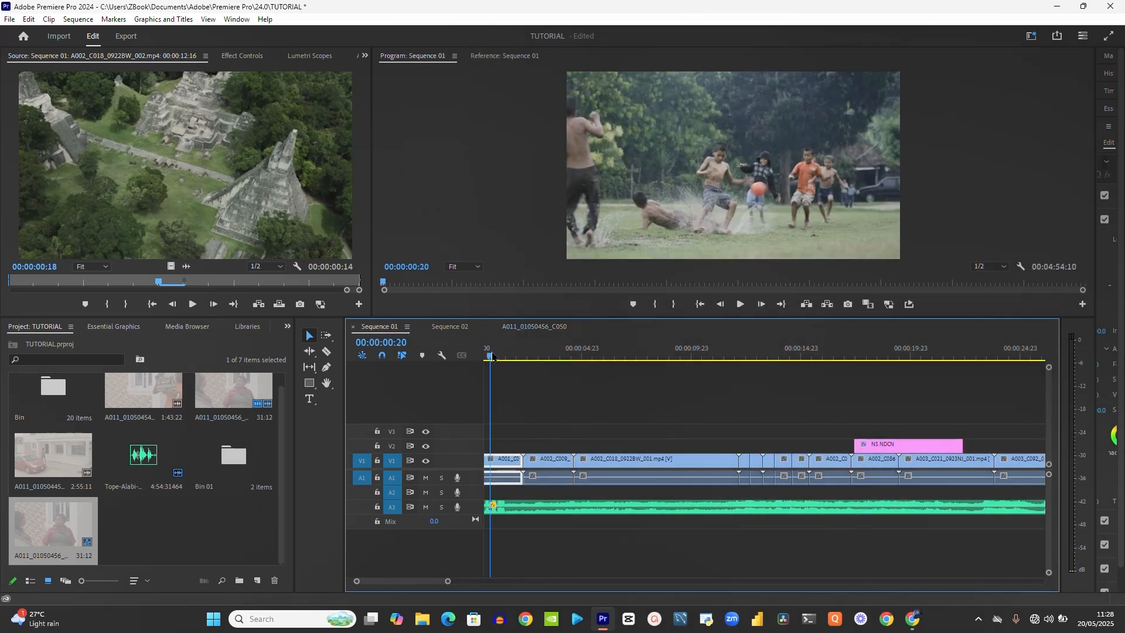
{"action": "left_click", "coordinate": [362, 464]}
{"action": "left_click", "coordinate": [363, 477]}
{"action": "left_click", "coordinate": [363, 463]}
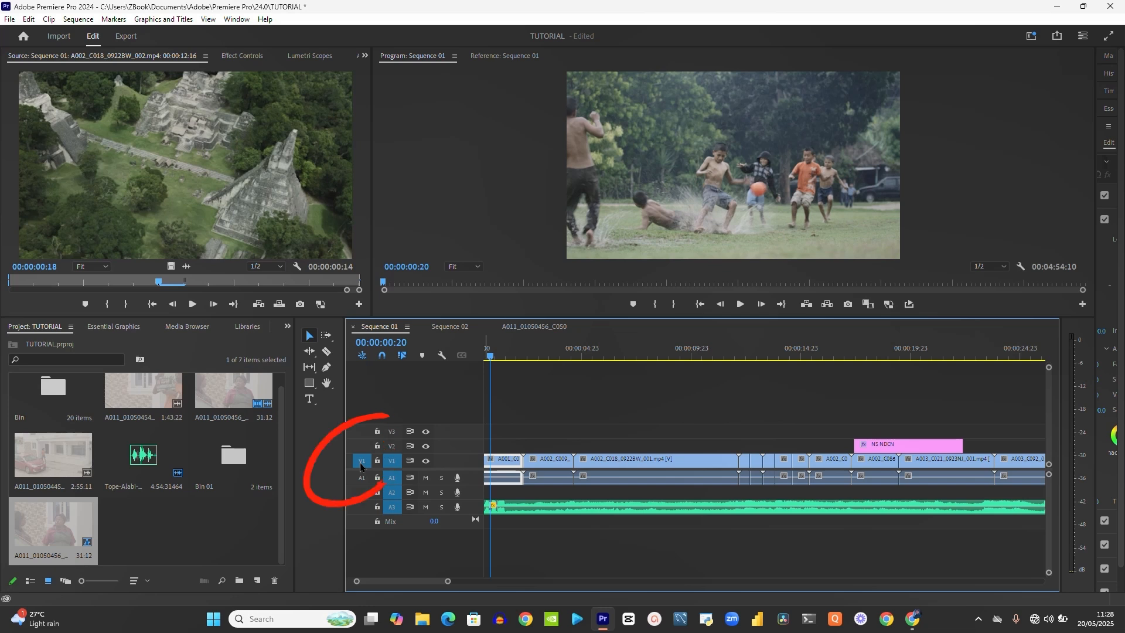
{"action": "left_click", "coordinate": [363, 483]}
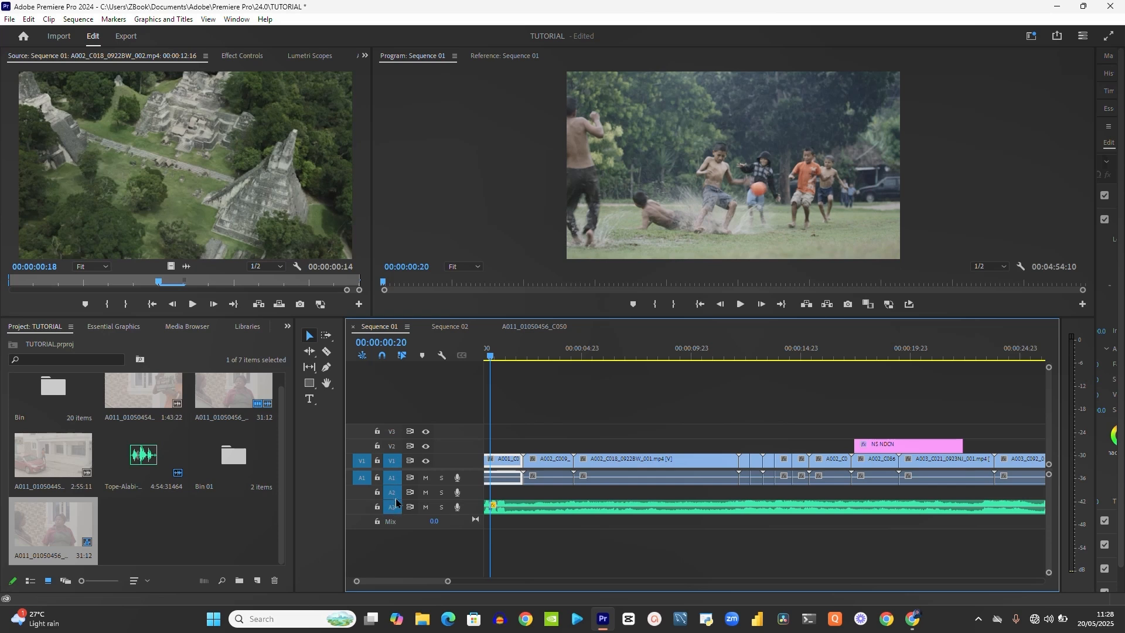
Lock the V1 video track, expand its height to show clip thumbnails, and unlock it again
{"action": "left_click_drag", "start_coordinate": [448, 580], "coordinate": [379, 567]}
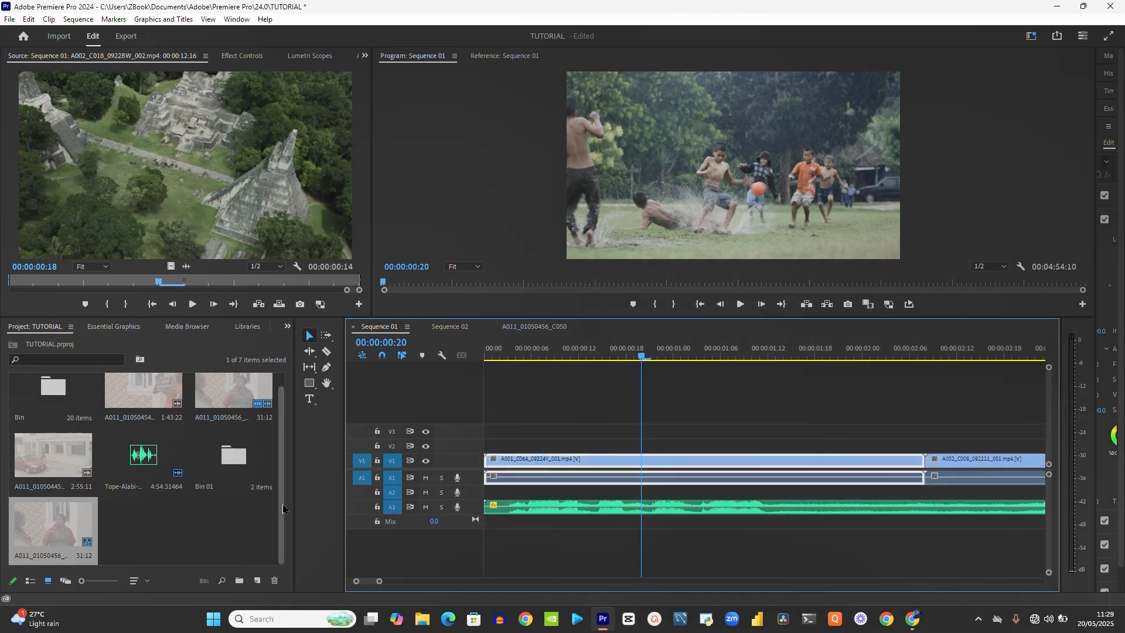
{"action": "left_click", "coordinate": [501, 508]}
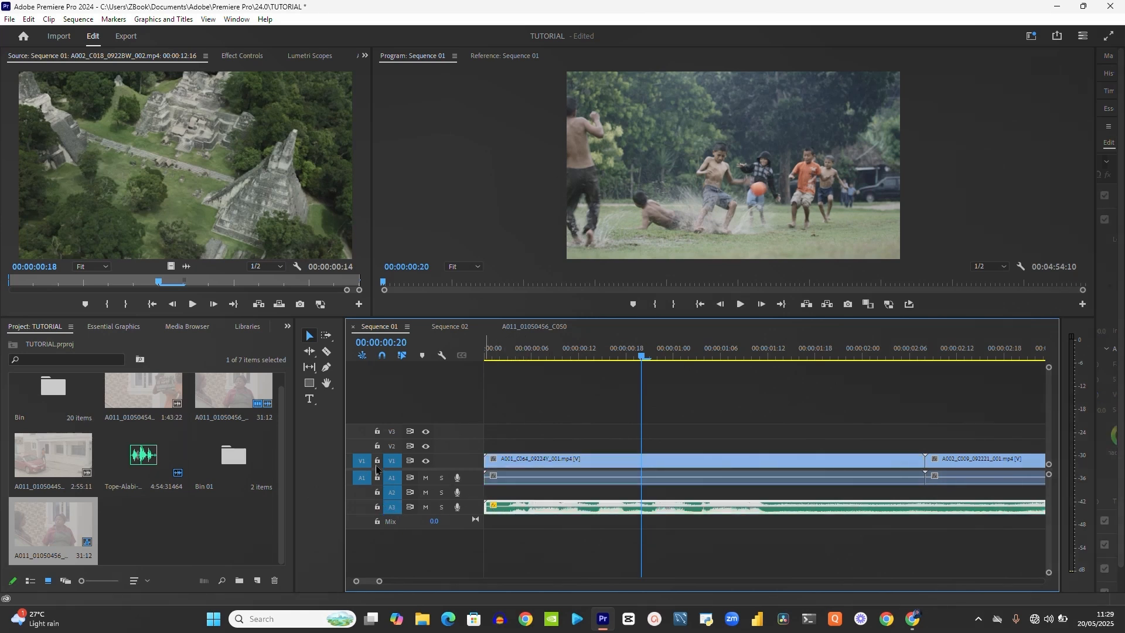
{"action": "left_click", "coordinate": [376, 461]}
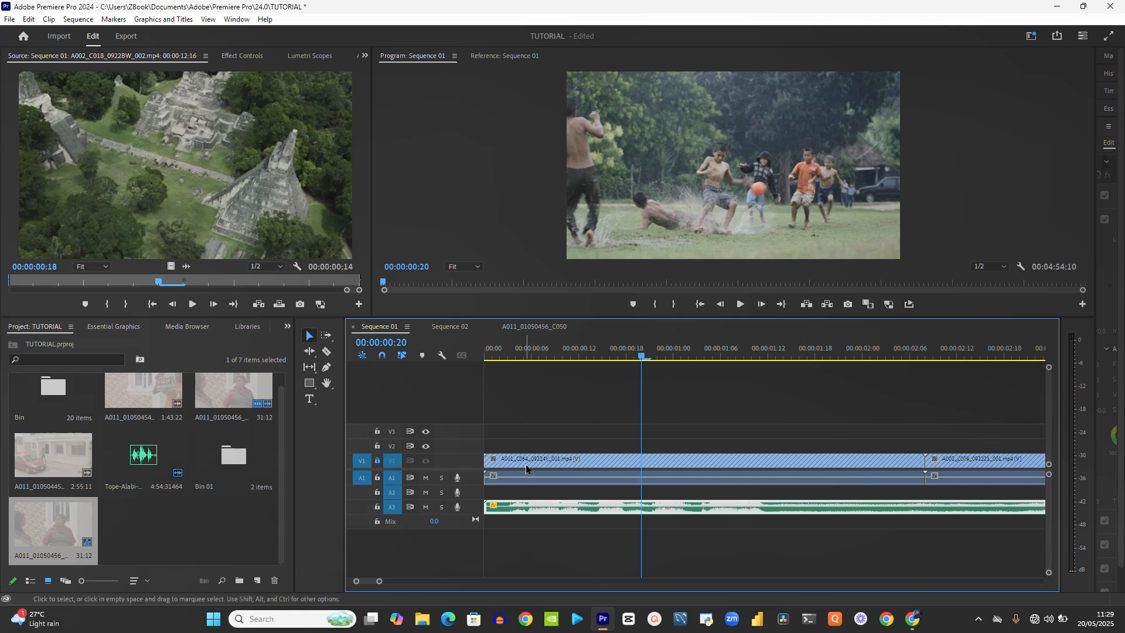
{"action": "double_click", "coordinate": [470, 461]}
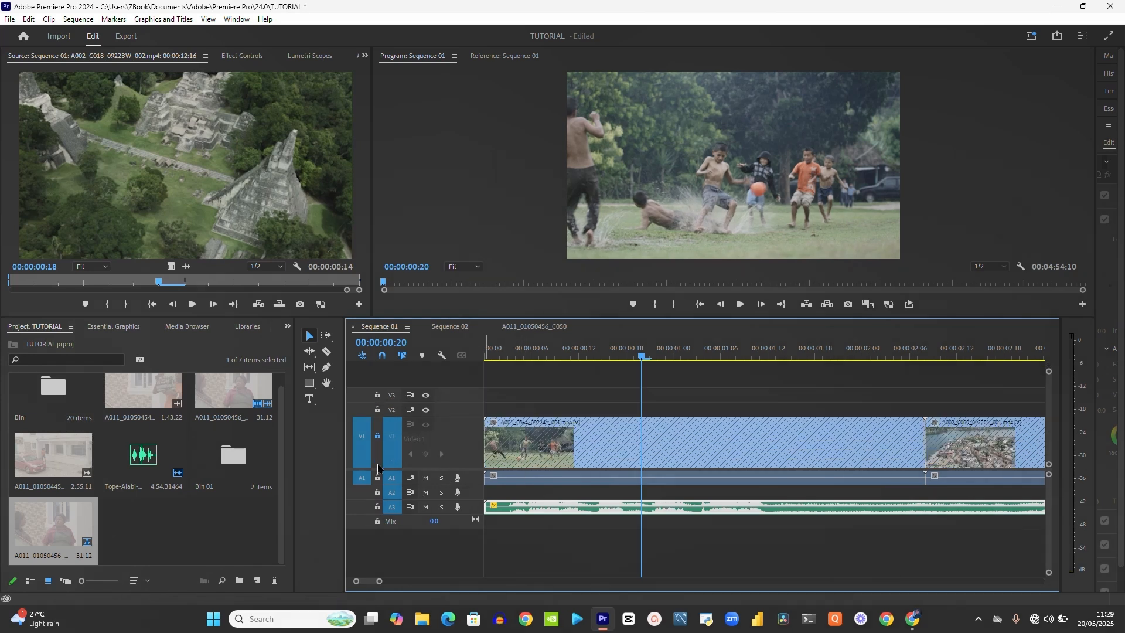
{"action": "left_click", "coordinate": [378, 436]}
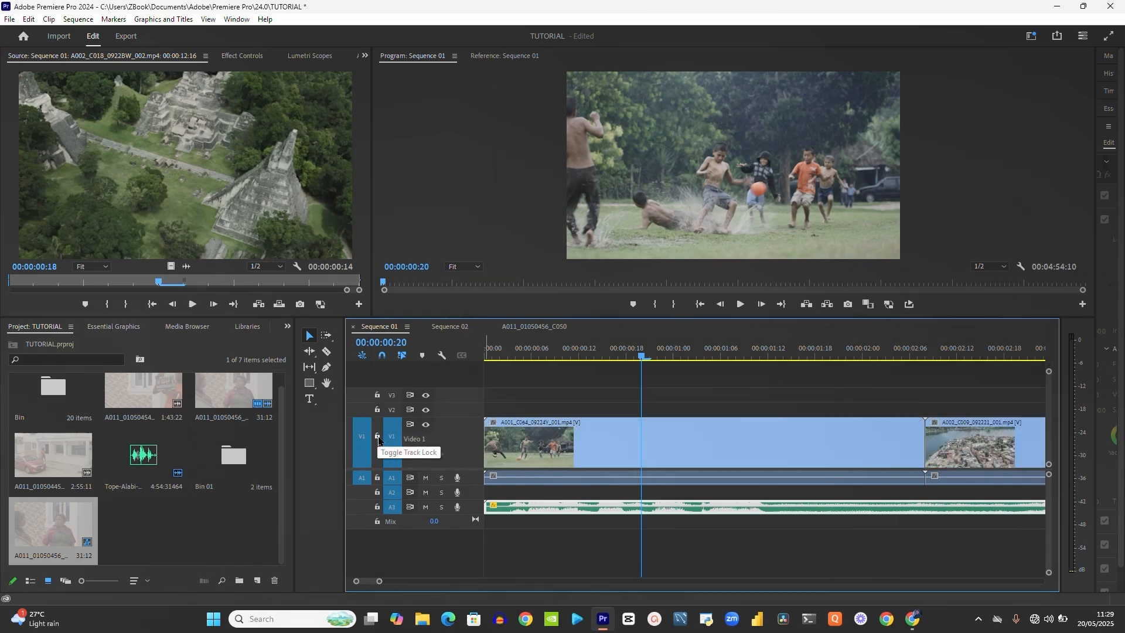
Toggle the track locks on the A1 and A3 audio tracks, leaving both unlocked
{"action": "left_click", "coordinate": [378, 477]}
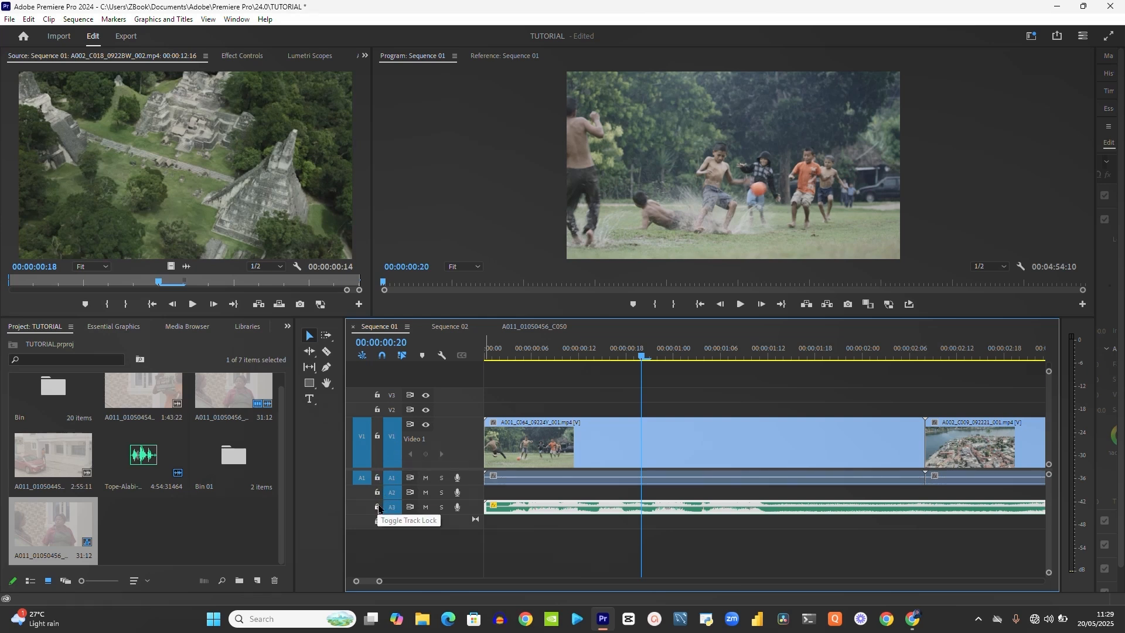
{"action": "left_click", "coordinate": [378, 507]}
{"action": "left_click", "coordinate": [378, 508]}
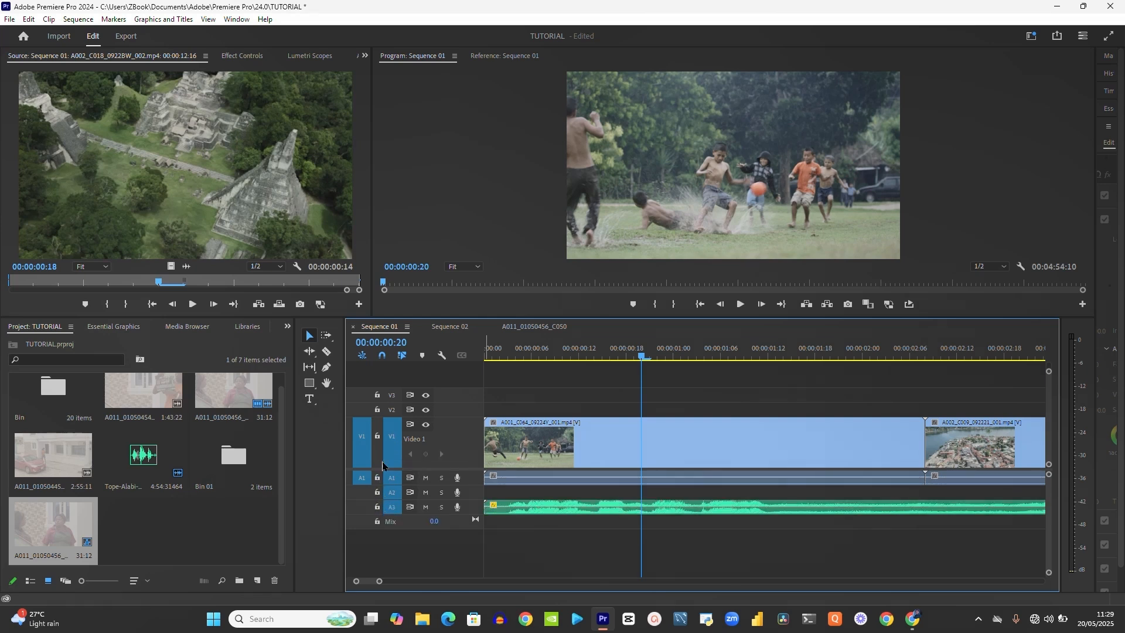
Hide and show the V1 track output, and mute and unmute the A1, A2 and A3 audio tracks
{"action": "left_click", "coordinate": [426, 426]}
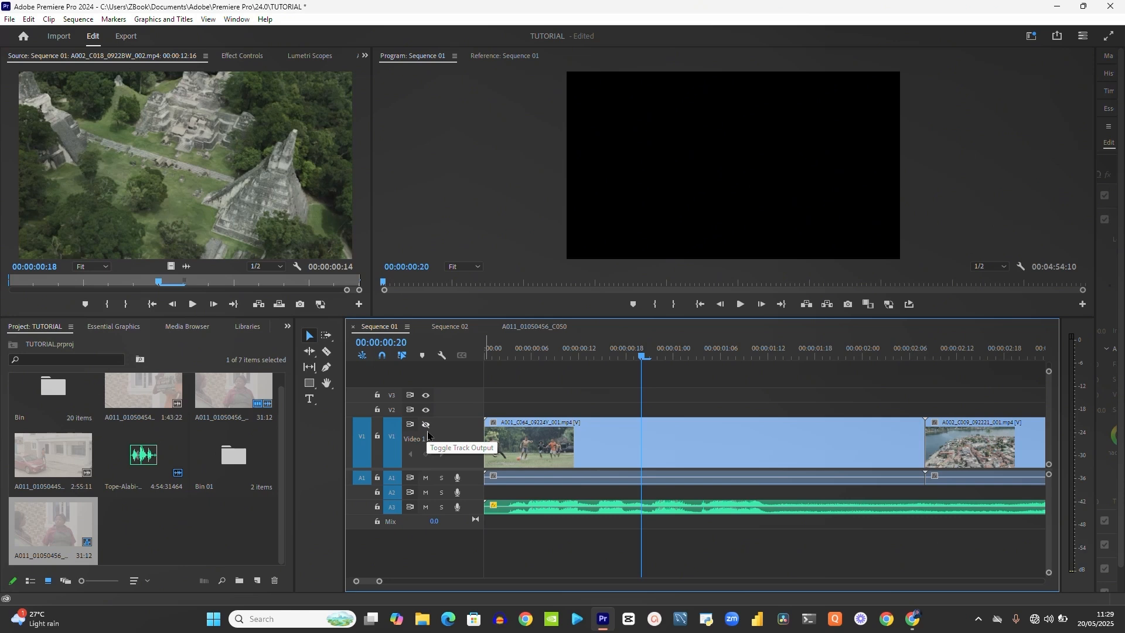
{"action": "left_click", "coordinate": [427, 426]}
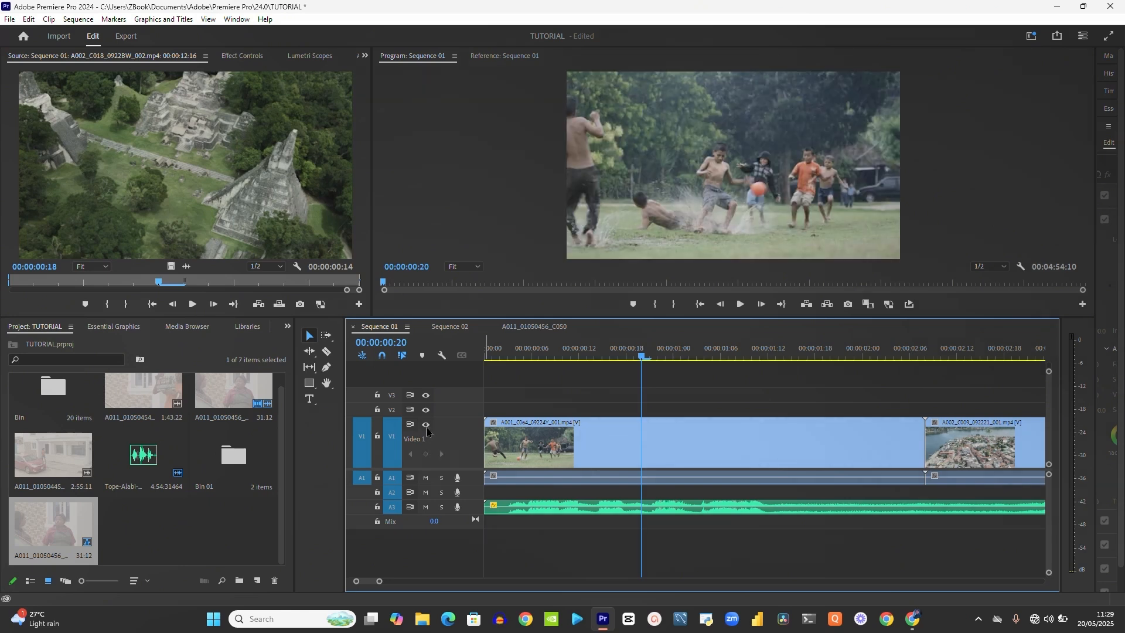
{"action": "left_click", "coordinate": [426, 480]}
{"action": "left_click", "coordinate": [424, 479]}
{"action": "left_click", "coordinate": [427, 493]}
{"action": "left_click", "coordinate": [428, 508]}
{"action": "left_click", "coordinate": [427, 493]}
{"action": "left_click", "coordinate": [426, 507]}
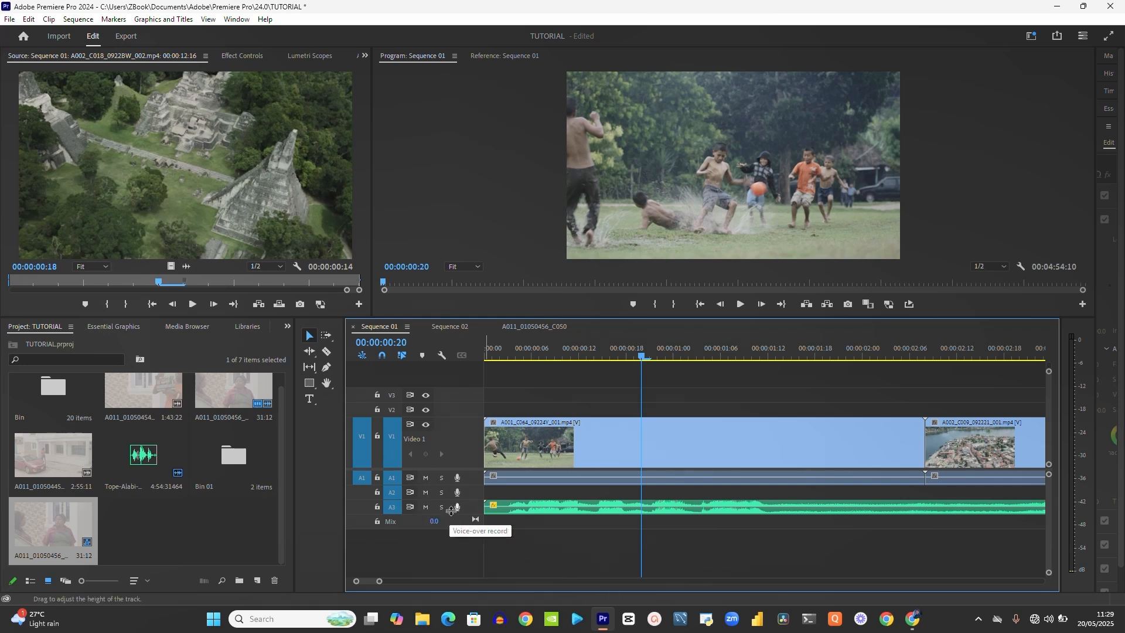
Unlink the video and audio of the first clip, A001_C064_09224Y_001.mp4, and select each part separately
{"action": "left_click", "coordinate": [579, 452]}
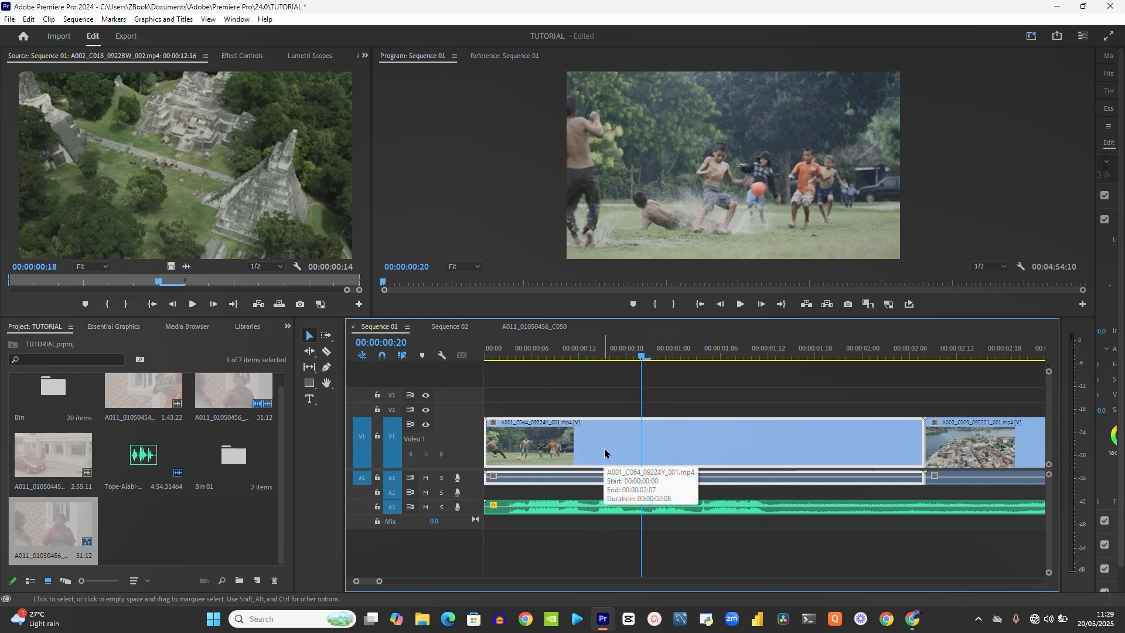
{"action": "right_click", "coordinate": [604, 453]}
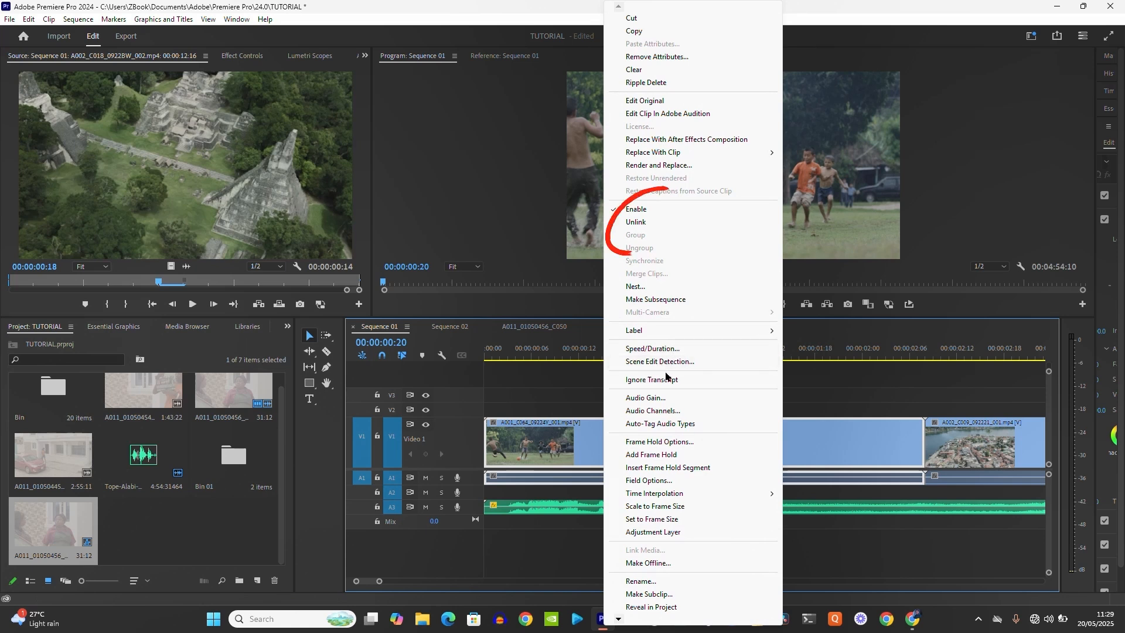
{"action": "left_click", "coordinate": [628, 228]}
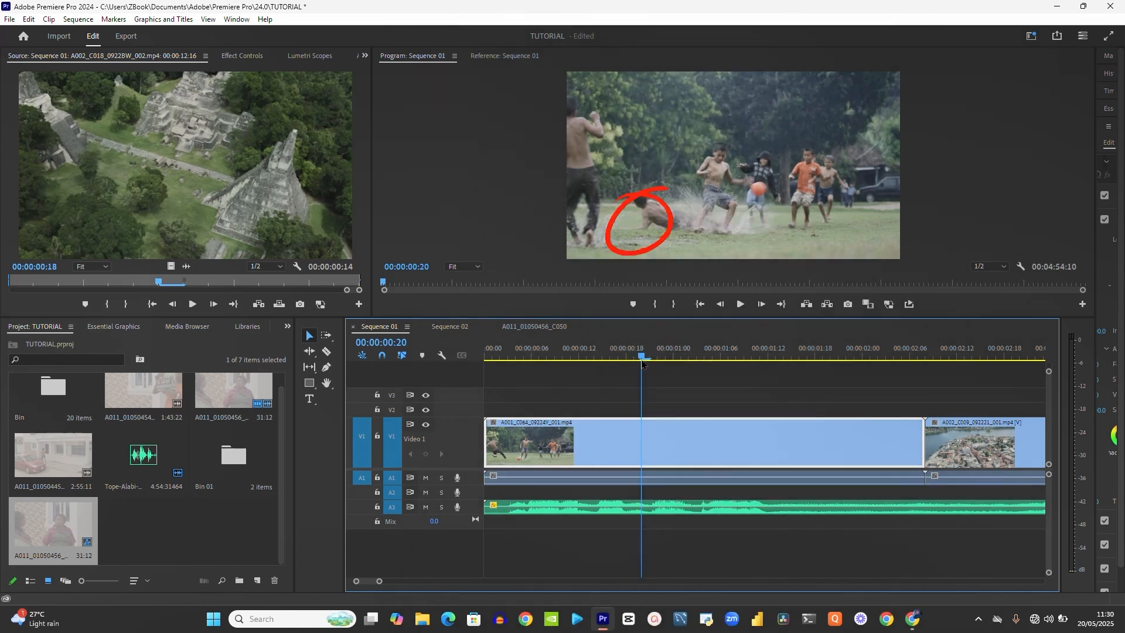
{"action": "left_click", "coordinate": [636, 482]}
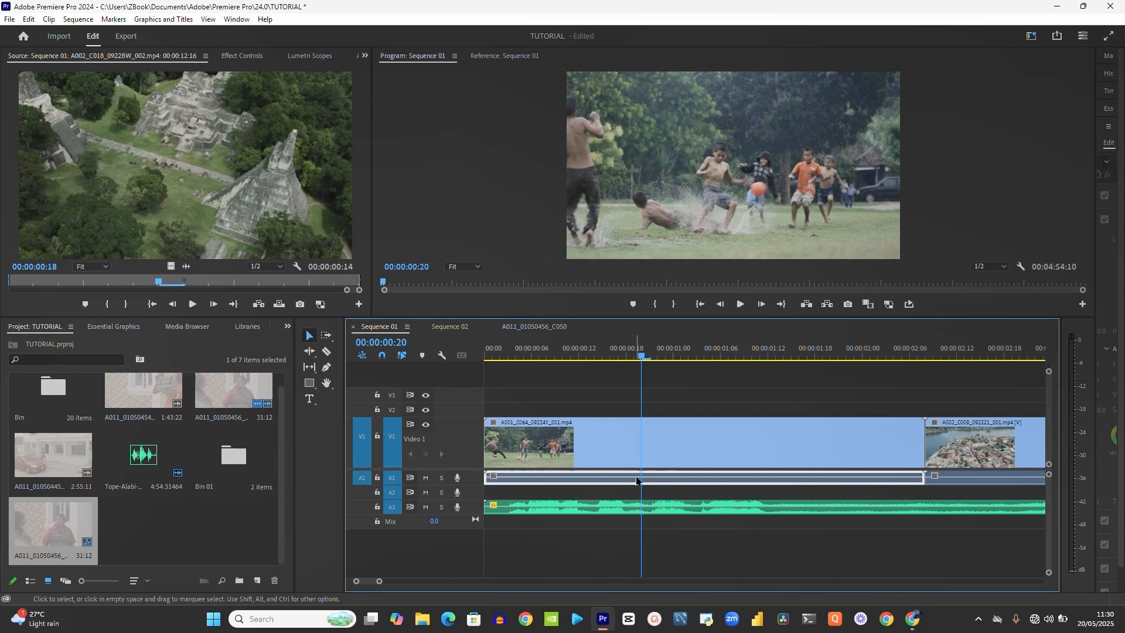
{"action": "left_click", "coordinate": [621, 445]}
{"action": "left_click", "coordinate": [518, 478]}
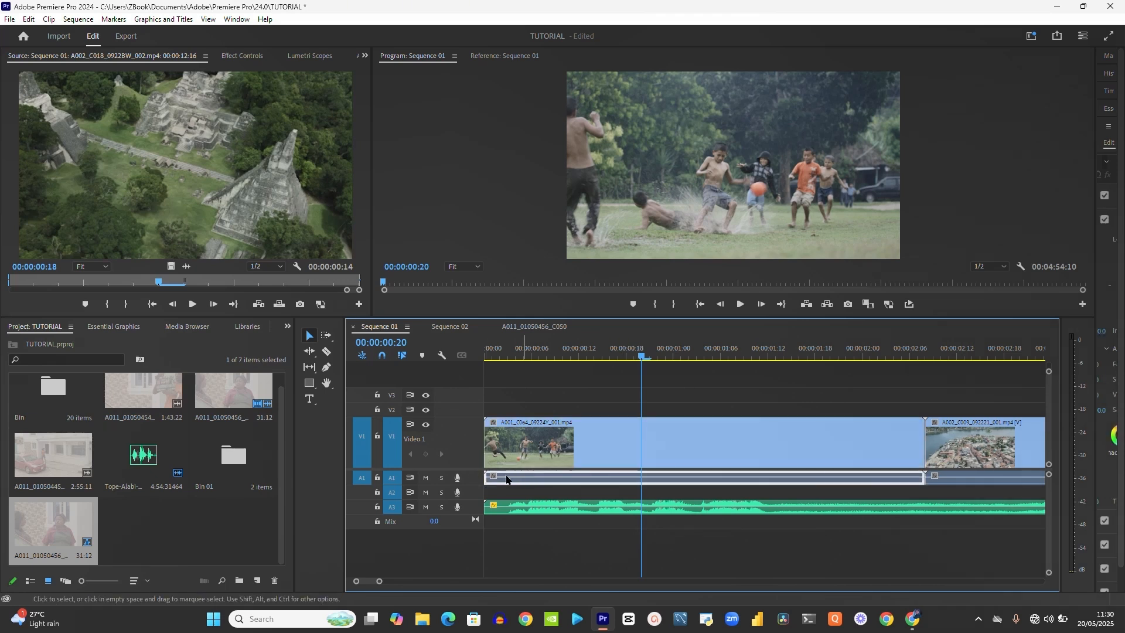
Increase the A1 track height, mute A3, and stop the sequence playback at 00:00:01:21
{"action": "left_click_drag", "start_coordinate": [468, 485], "coordinate": [466, 496]}
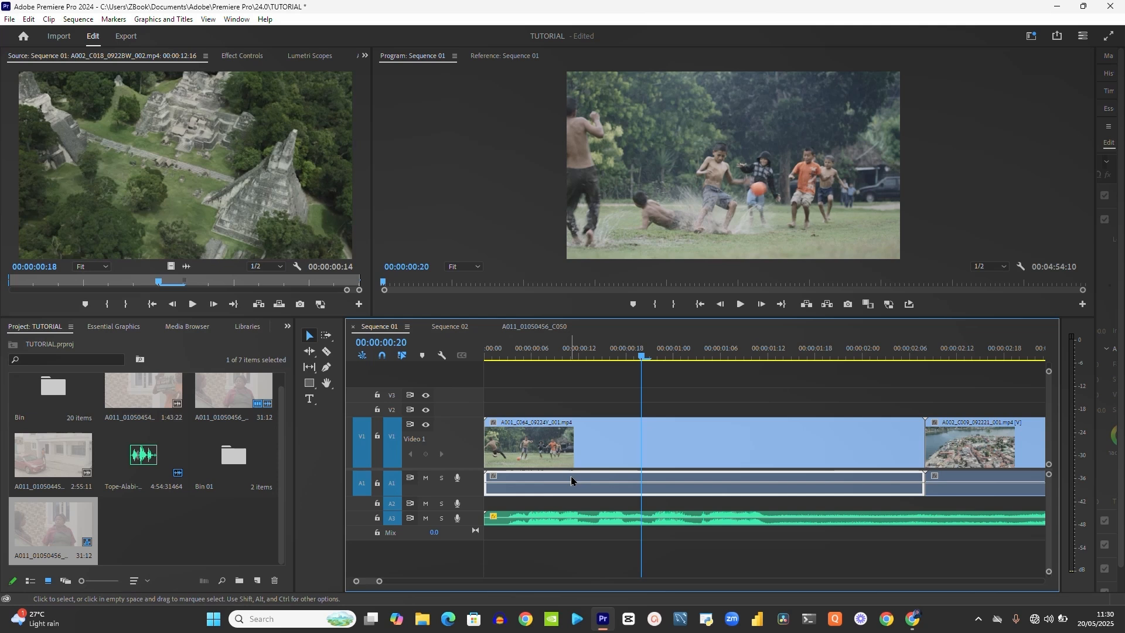
{"action": "left_click", "coordinate": [426, 520]}
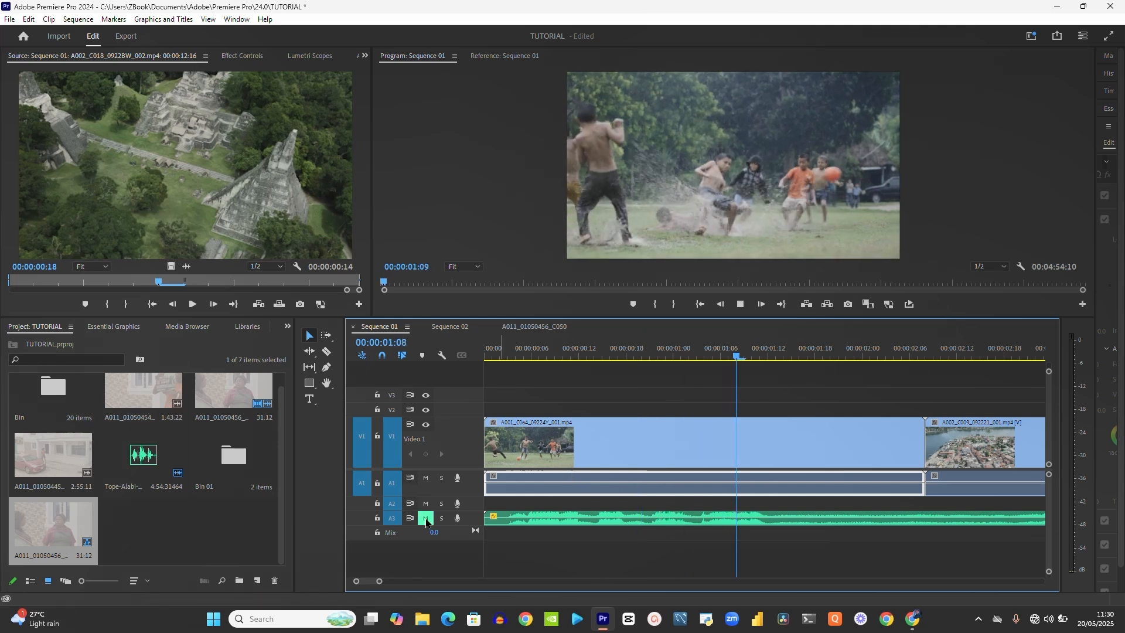
{"action": "key", "text": "space"}
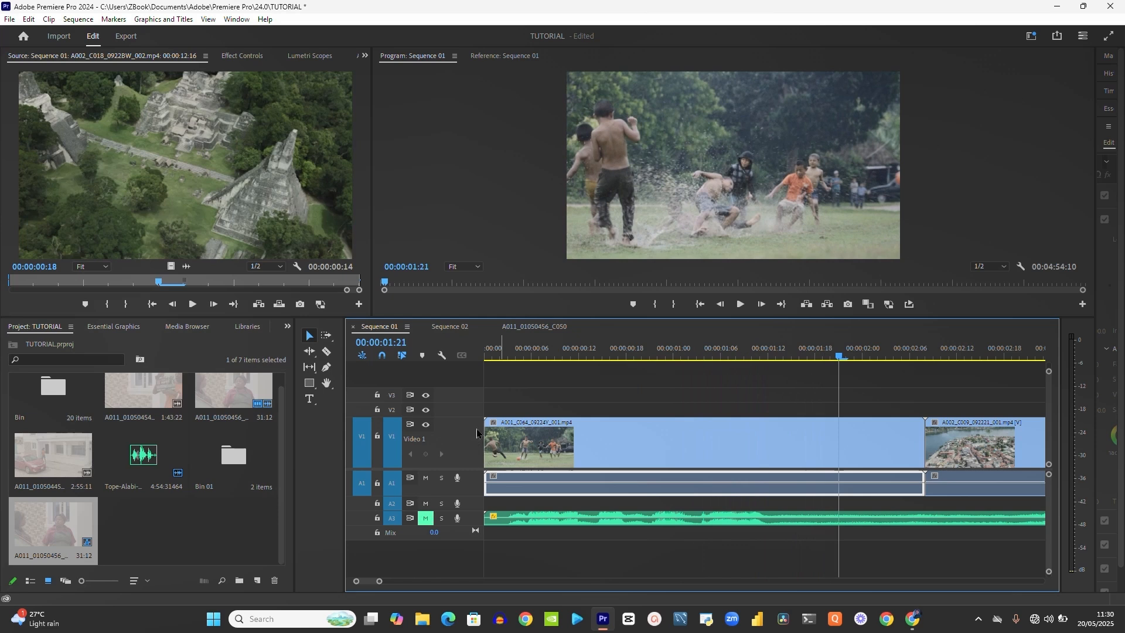
With the playhead at 00:00:00:06, move the first clip's unlinked audio to a new A4 track and back to A1
{"action": "left_click", "coordinate": [532, 352]}
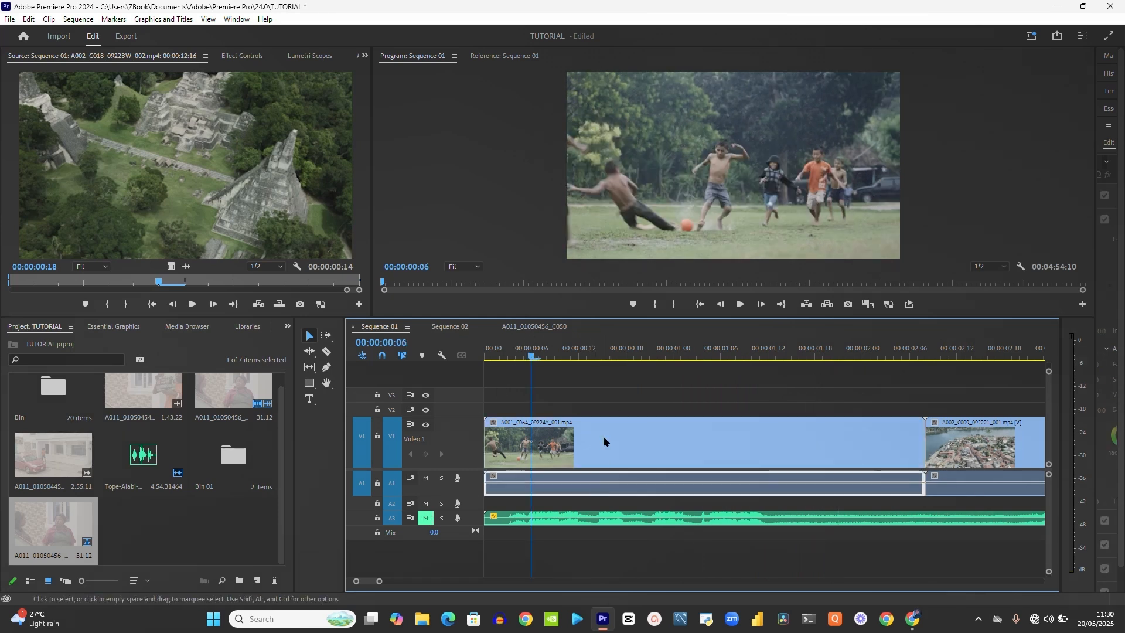
{"action": "left_click_drag", "start_coordinate": [604, 484], "coordinate": [598, 551]}
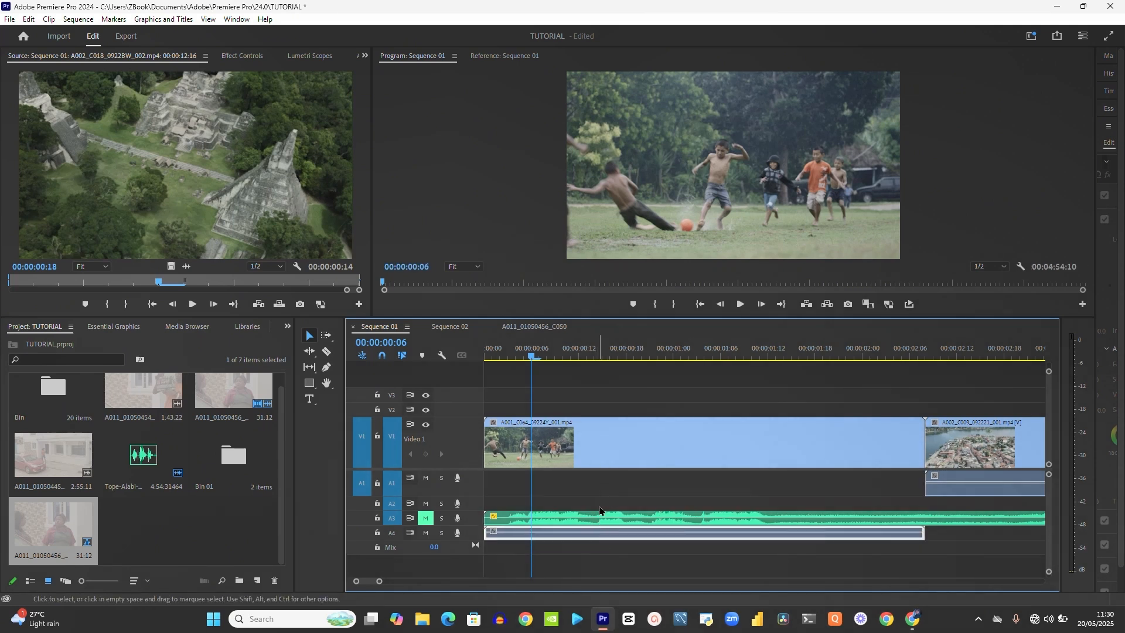
{"action": "left_click_drag", "start_coordinate": [545, 532], "coordinate": [543, 487]}
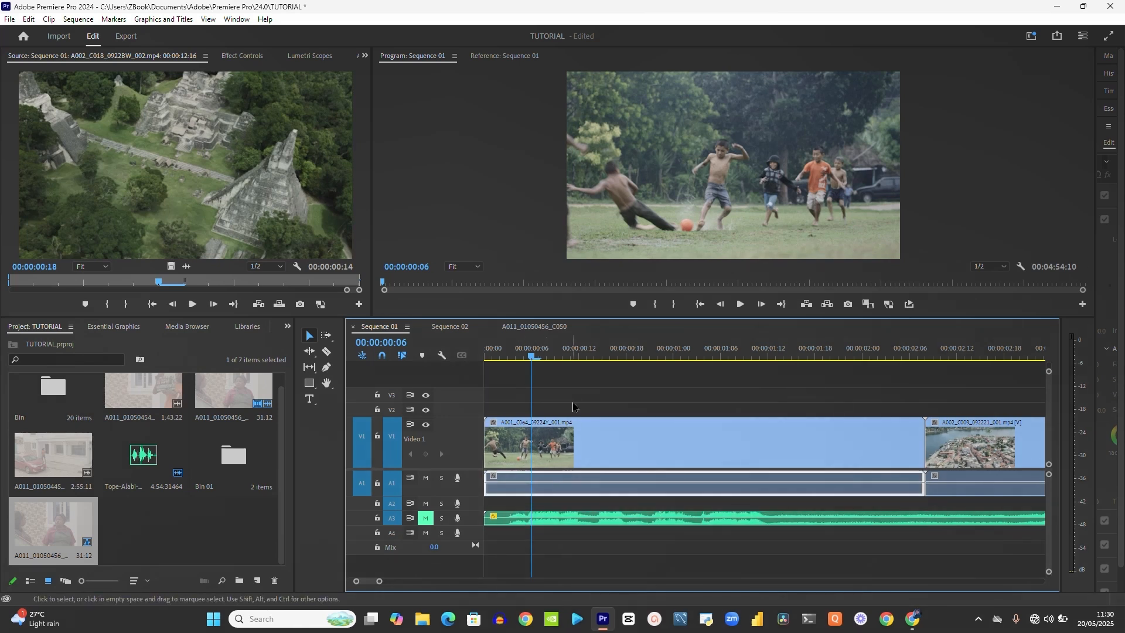
Select the first clip's video and audio together, link them again, and check that they select as one clip
{"action": "left_click_drag", "start_coordinate": [573, 400], "coordinate": [660, 490]}
{"action": "right_click", "coordinate": [651, 435]}
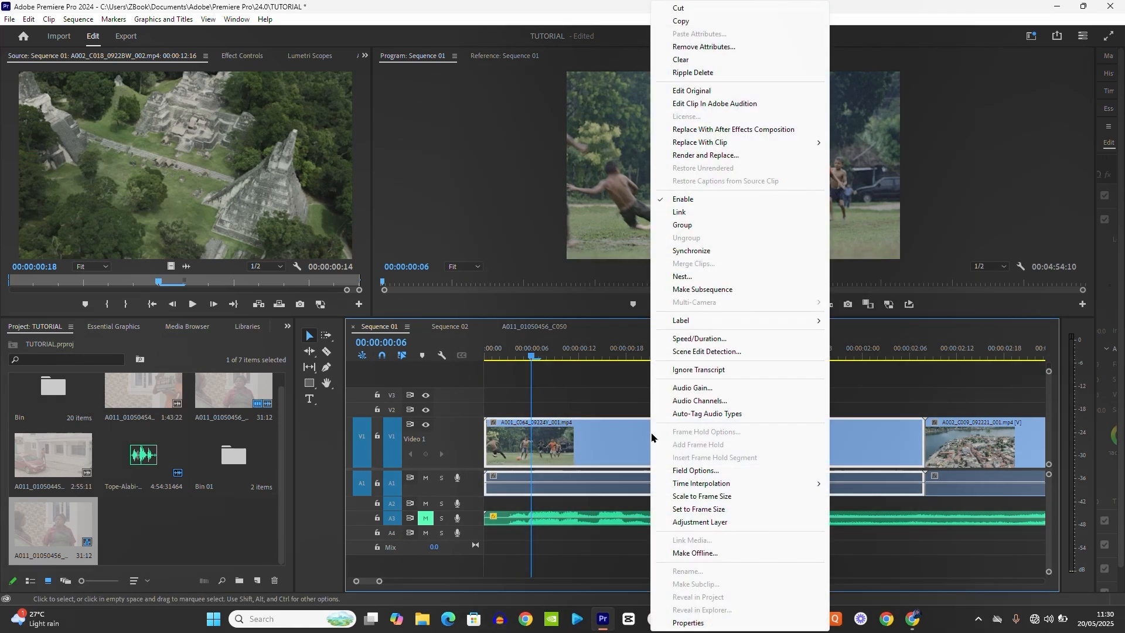
{"action": "left_click", "coordinate": [678, 212]}
{"action": "left_click", "coordinate": [685, 408]}
{"action": "left_click", "coordinate": [683, 454]}
{"action": "left_click_drag", "start_coordinate": [680, 454], "coordinate": [673, 434]}
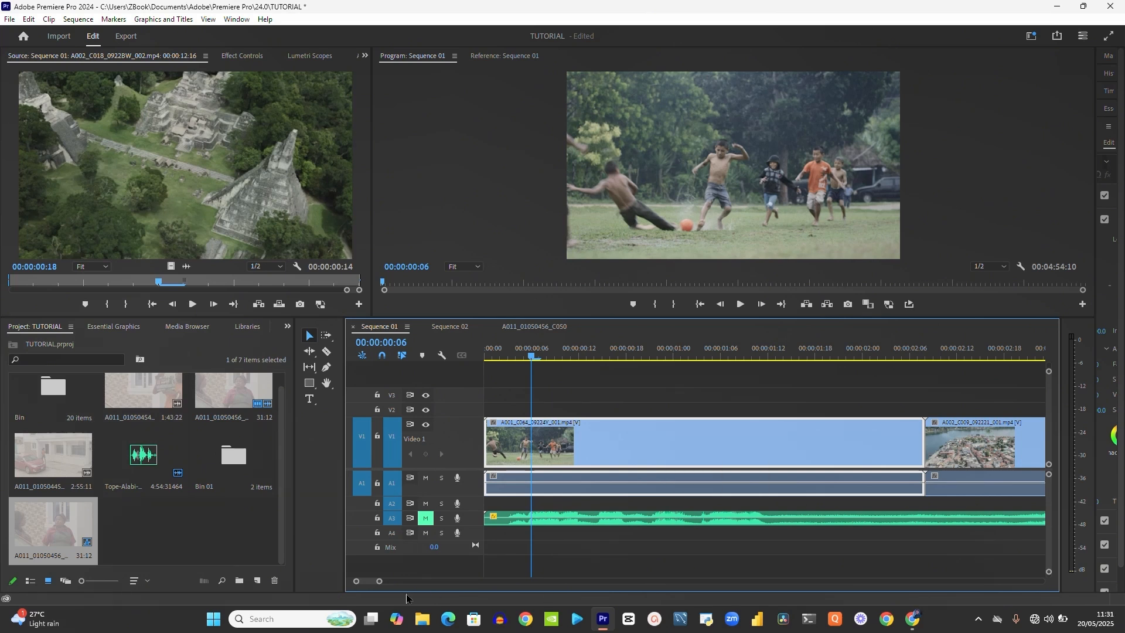
Zoom the timeline out to show all of Sequence 01's video clips and make the monitor panels slightly taller
{"action": "key", "text": "backslash"}
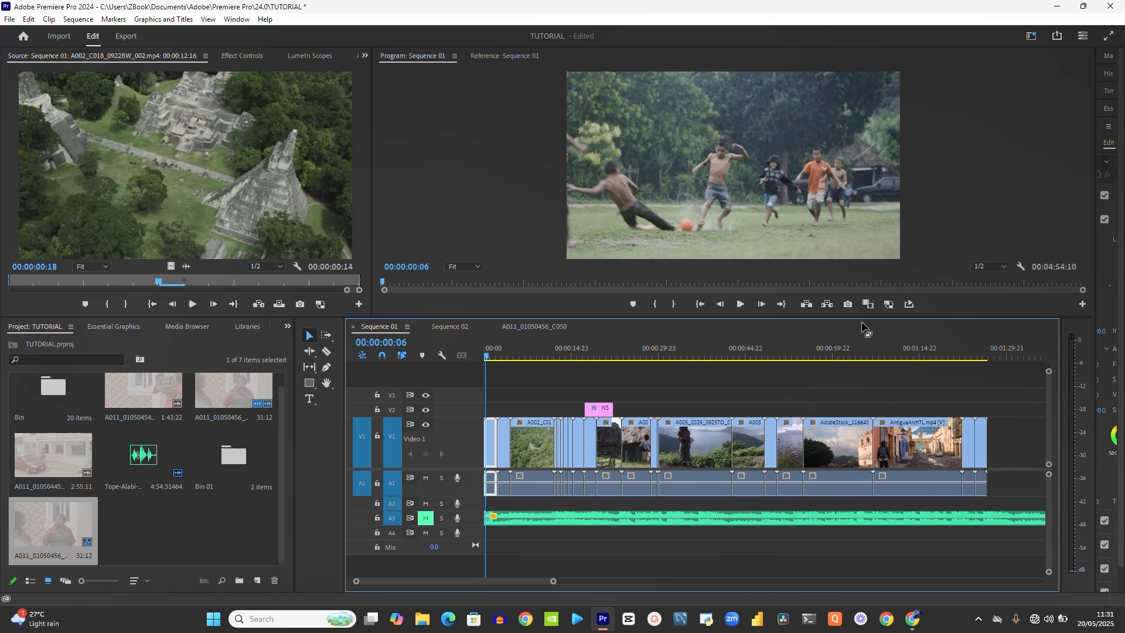
{"action": "mouse_move", "coordinate": [255, 317]}
{"action": "left_mouse_down"}
{"action": "mouse_move", "coordinate": [248, 413]}
{"action": "mouse_move", "coordinate": [253, 321]}
{"action": "left_mouse_up"}
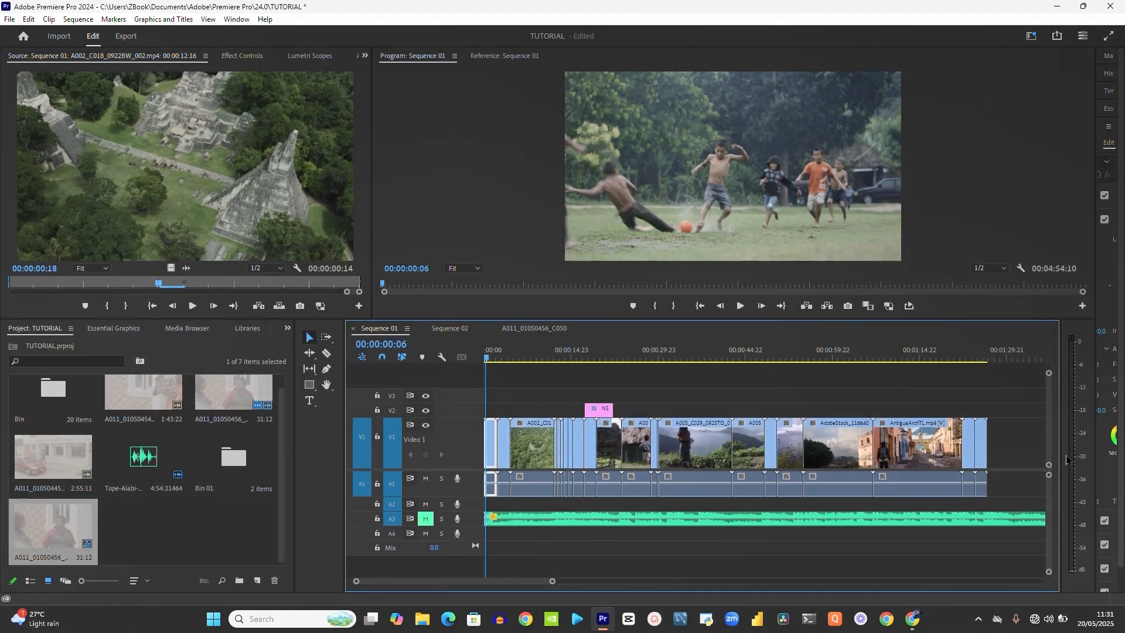
Widen the Lumetri Color panel column so its controls are fully shown, and unmute track A3
{"action": "mouse_move", "coordinate": [1060, 463]}
{"action": "left_mouse_down"}
{"action": "mouse_move", "coordinate": [884, 454]}
{"action": "mouse_move", "coordinate": [1062, 455]}
{"action": "left_mouse_up"}
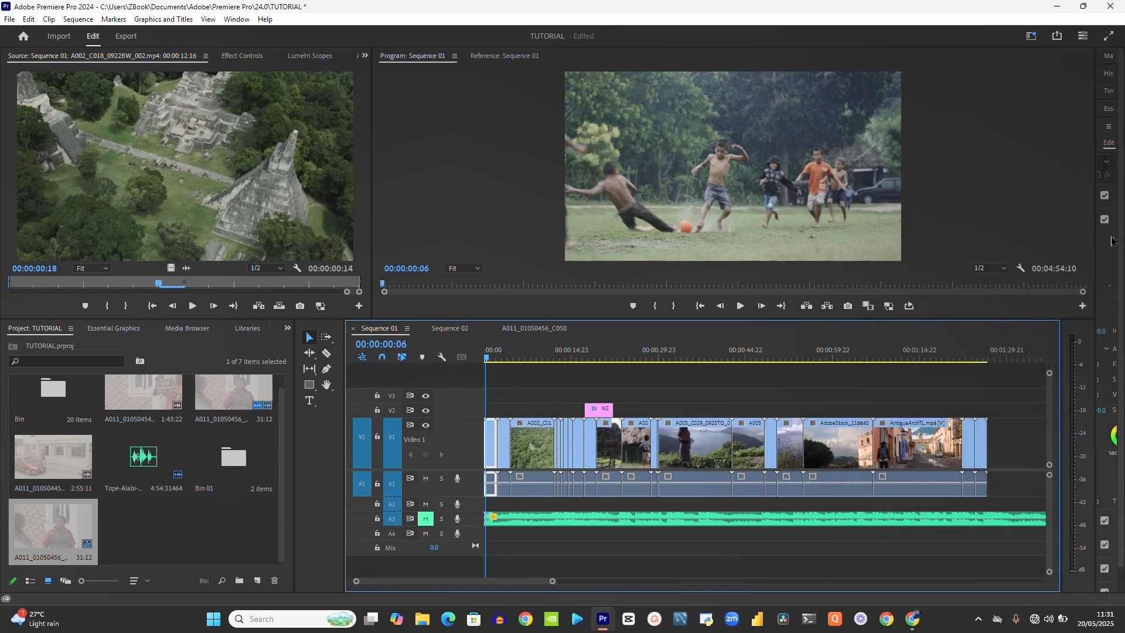
{"action": "left_click_drag", "start_coordinate": [1095, 247], "coordinate": [916, 296]}
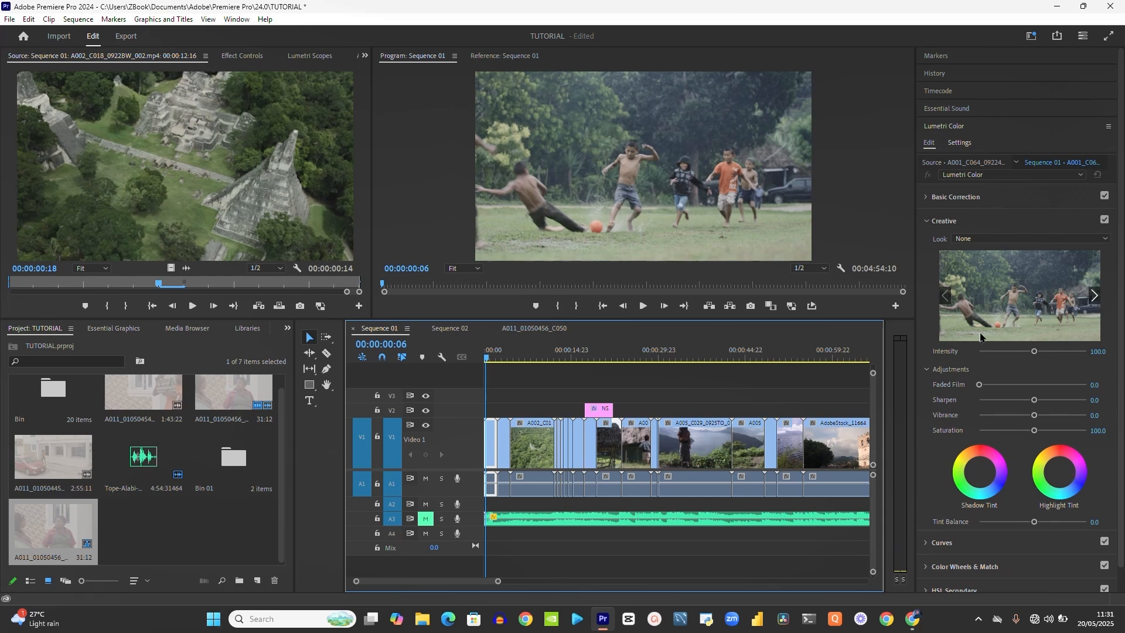
{"action": "left_click", "coordinate": [426, 518]}
{"action": "left_click", "coordinate": [365, 56]}
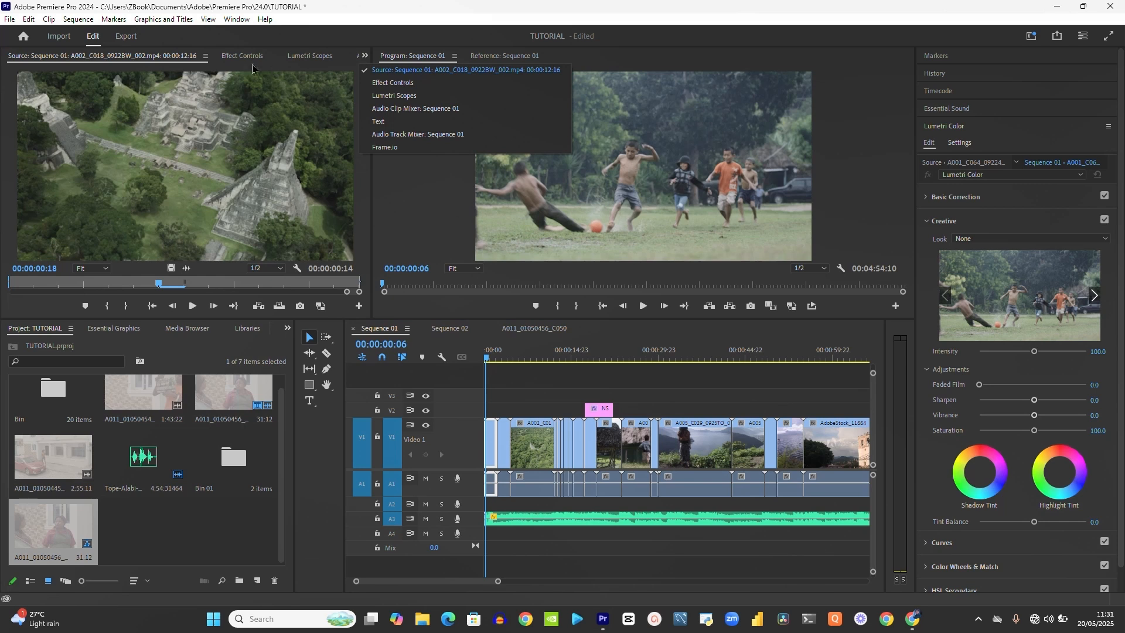
{"action": "left_click", "coordinate": [265, 42]}
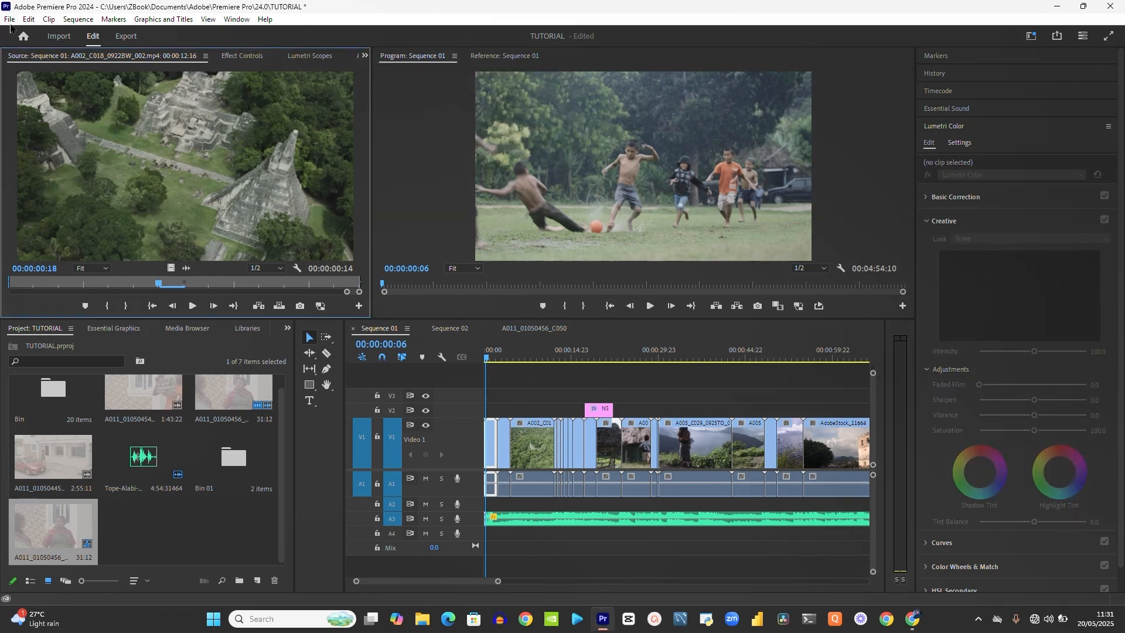
{"action": "left_click", "coordinate": [28, 19]}
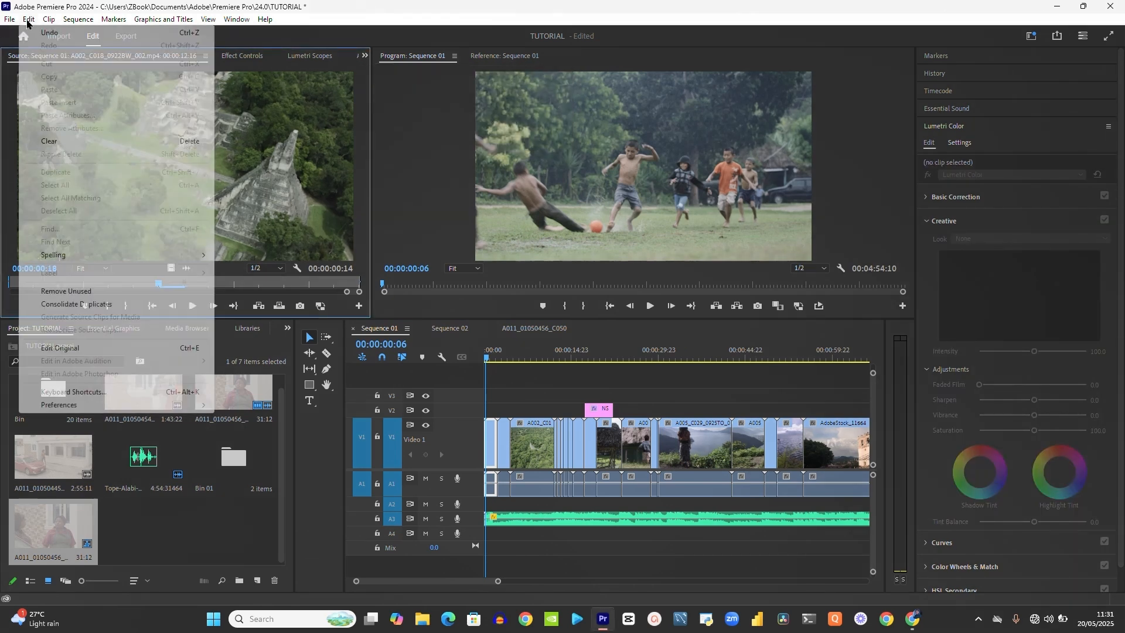
{"action": "left_click", "coordinate": [508, 448]}
{"action": "left_click", "coordinate": [508, 445]}
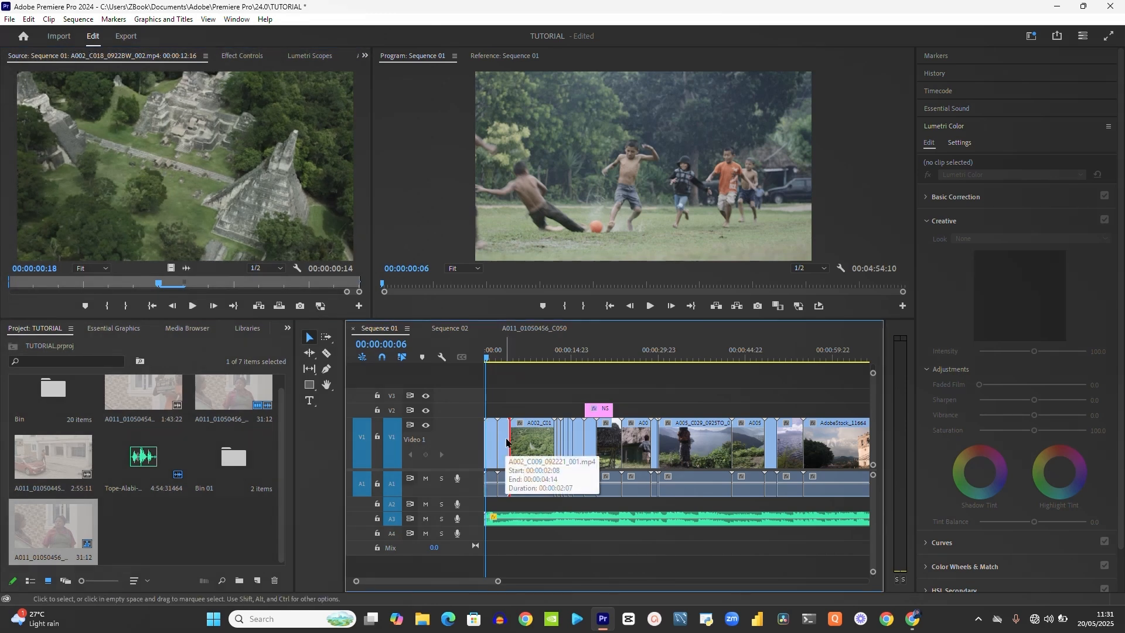
{"action": "left_click", "coordinate": [497, 438]}
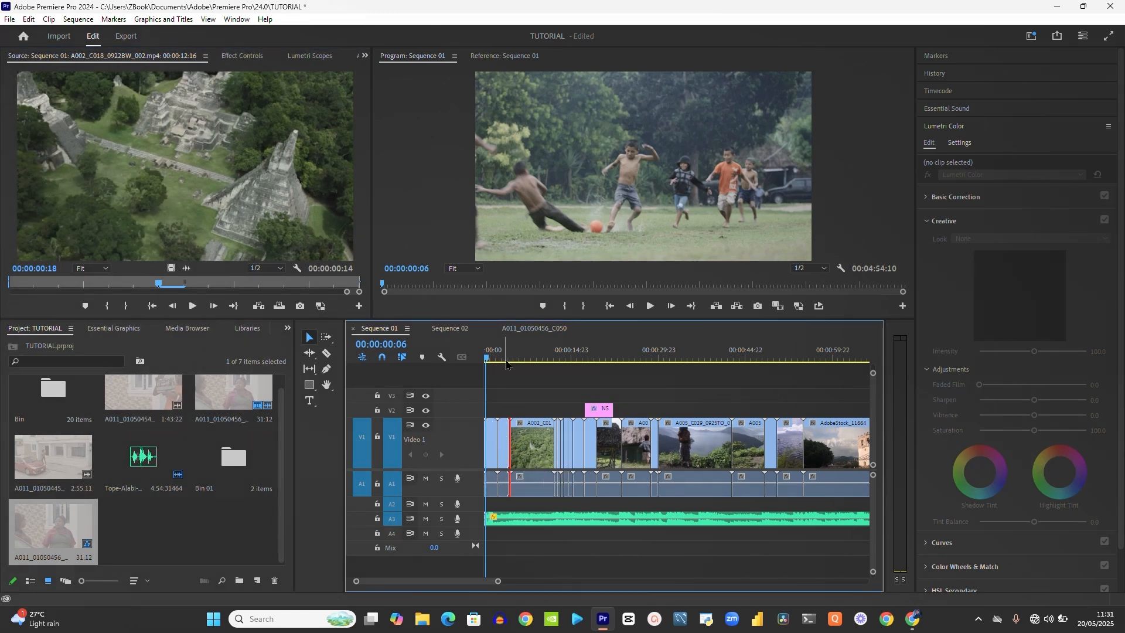
Place the playhead at 00:00:00:10 in the first clip and switch to the Razor tool and back to Selection
{"action": "left_click", "coordinate": [498, 352]}
{"action": "key", "text": "="}
{"action": "key", "text": "="}
{"action": "key", "text": "="}
{"action": "left_click", "coordinate": [516, 354]}
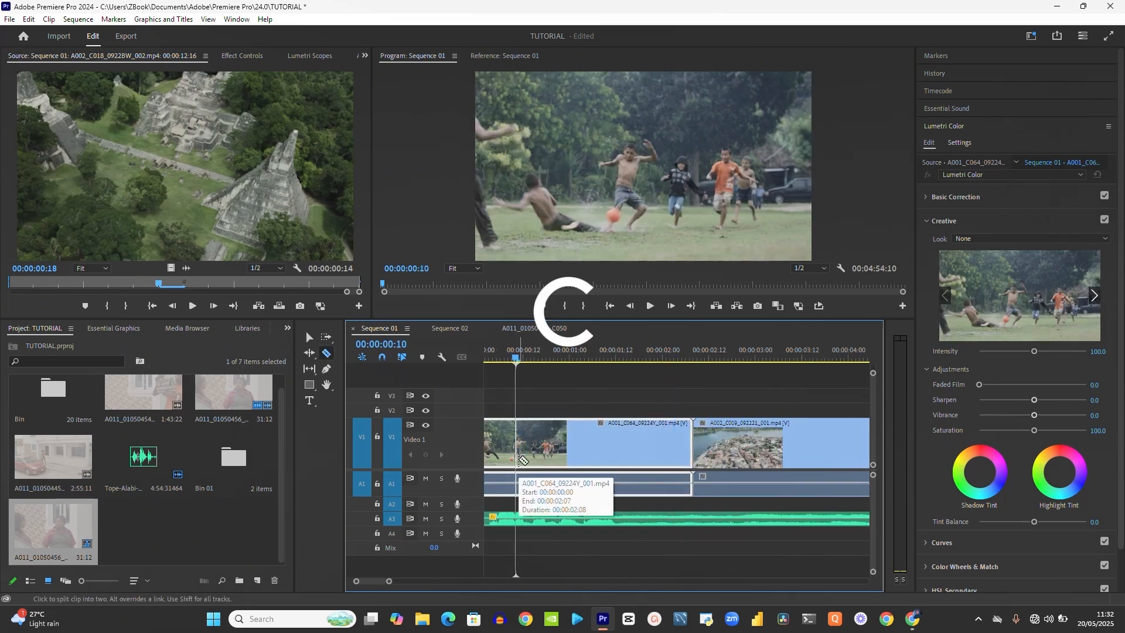
{"action": "key", "text": "v"}
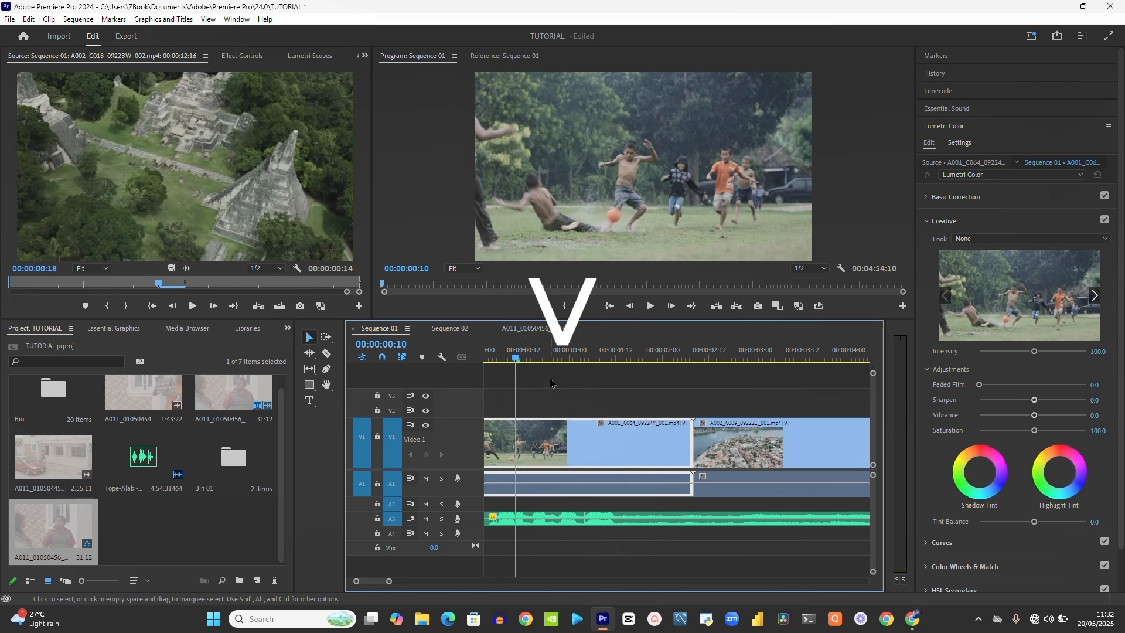
Move the playhead to 00:00:00:23, razor the first clip there and at two points shortly after it, and return to the Selection tool
{"action": "left_click", "coordinate": [567, 353]}
{"action": "key", "text": "c"}
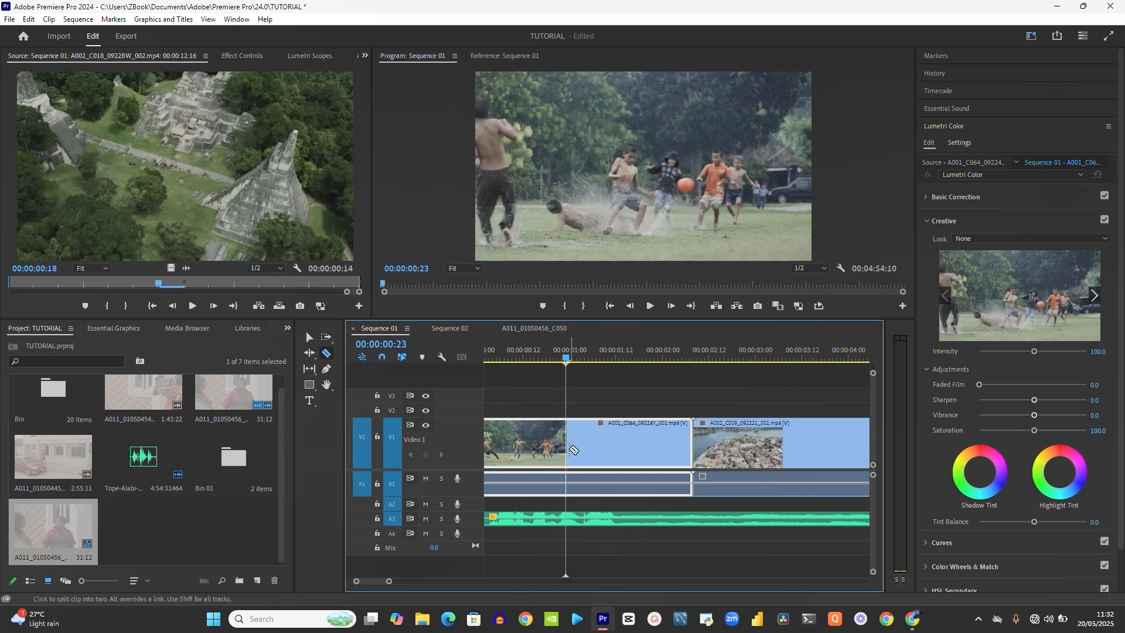
{"action": "left_click", "coordinate": [568, 445]}
{"action": "left_click", "coordinate": [596, 443]}
{"action": "left_click", "coordinate": [608, 445]}
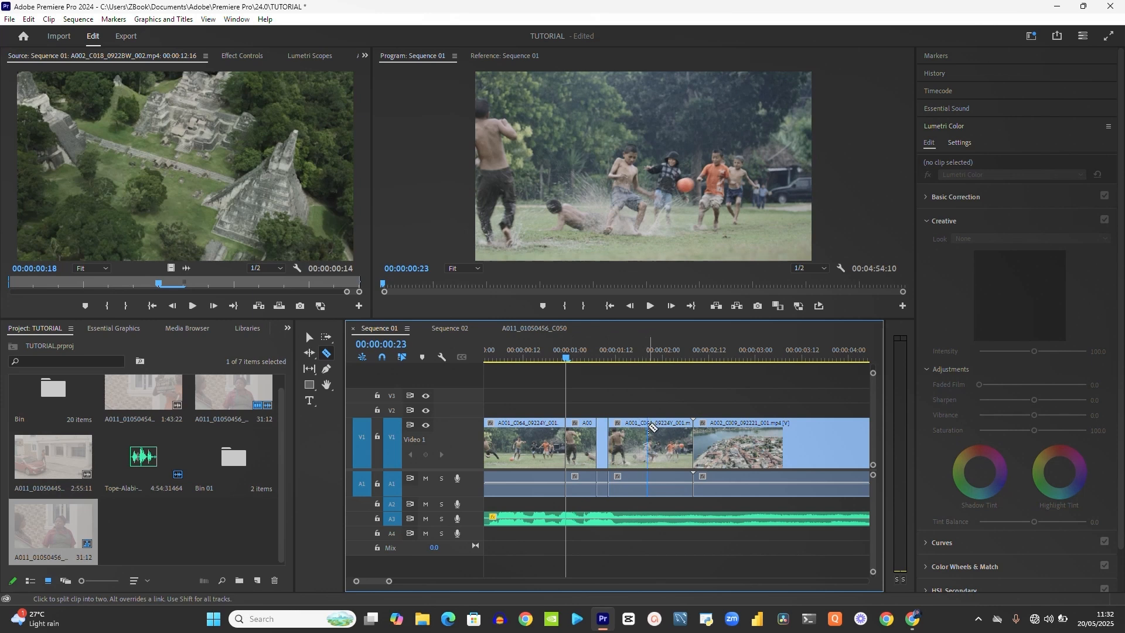
{"action": "key", "text": "v"}
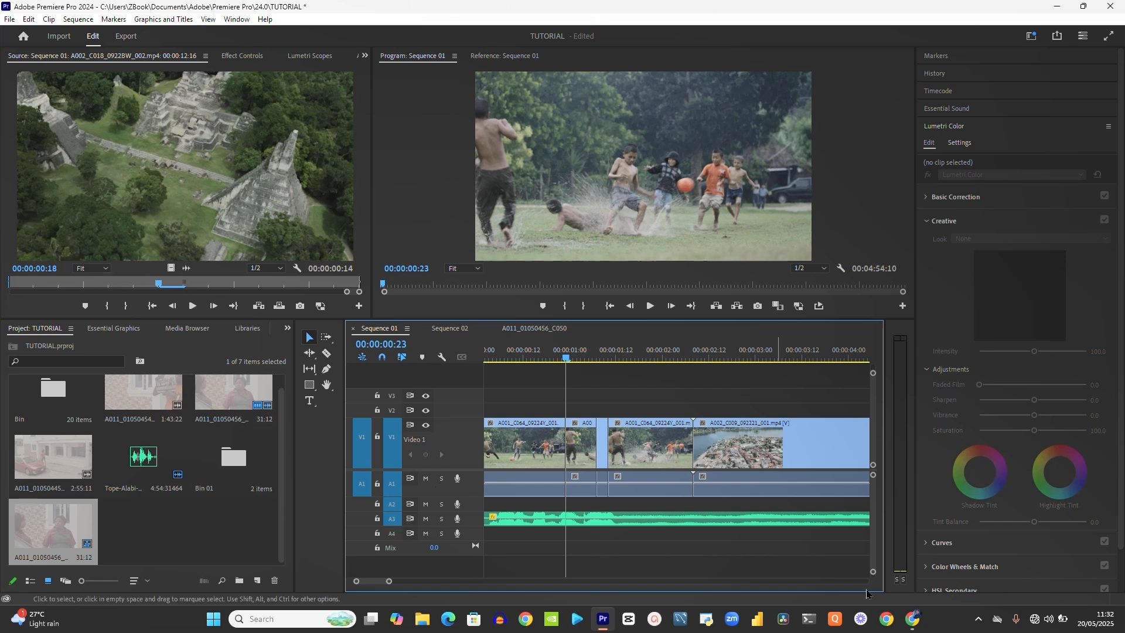
Review the list of available workspace panels, opening the Learn panel and closing it again
{"action": "left_click", "coordinate": [237, 19]}
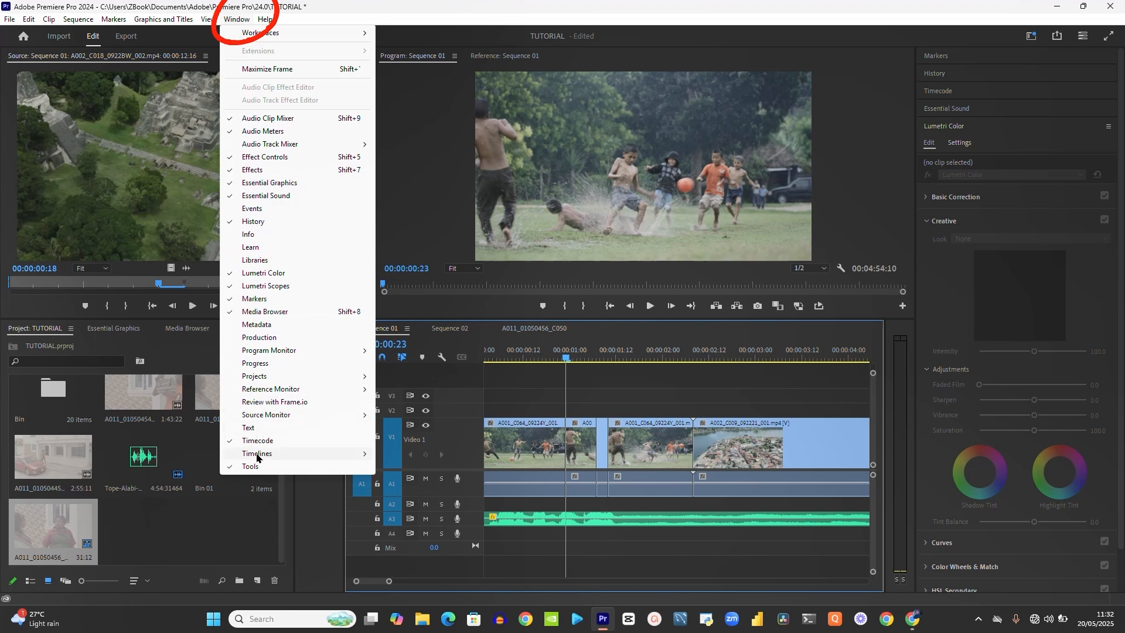
{"action": "mouse_move", "coordinate": [257, 455]}
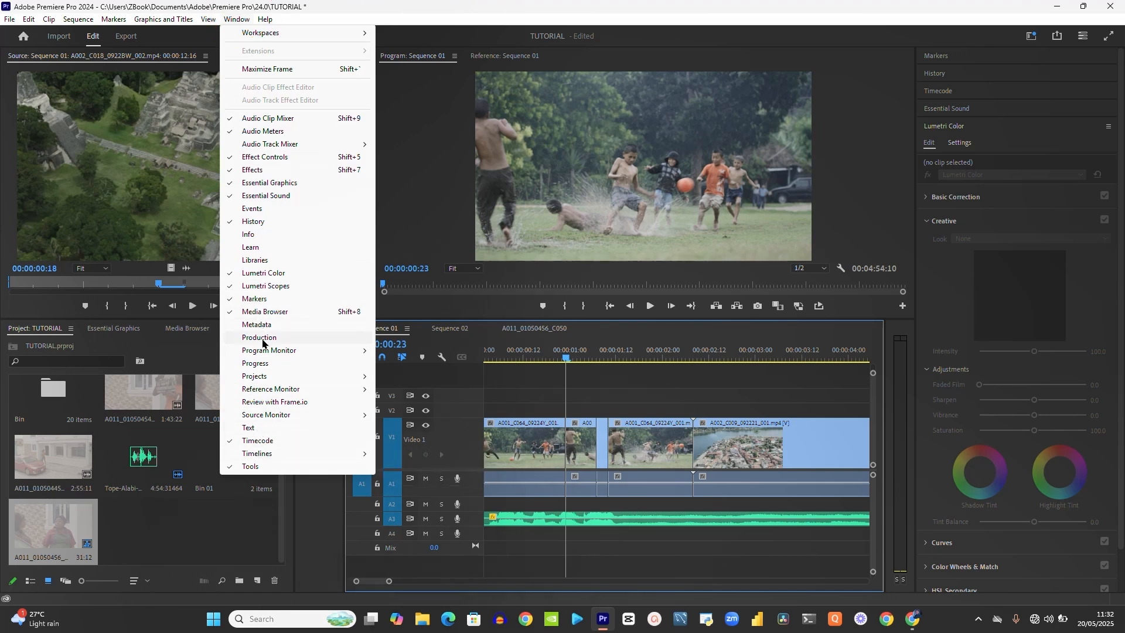
{"action": "mouse_move", "coordinate": [274, 350]}
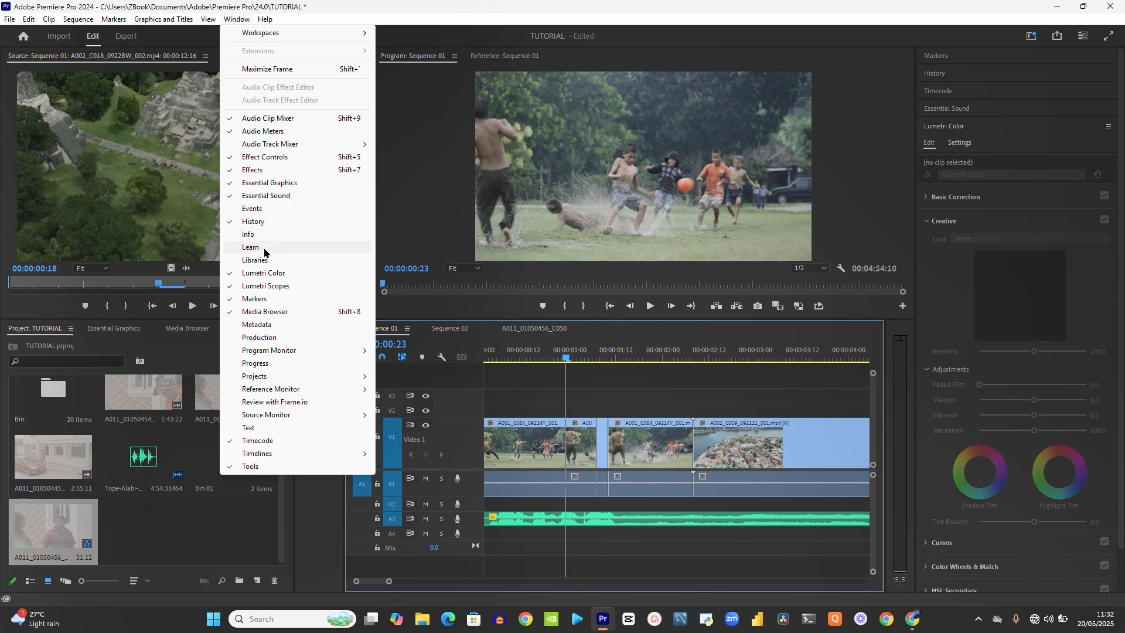
{"action": "left_click", "coordinate": [264, 252]}
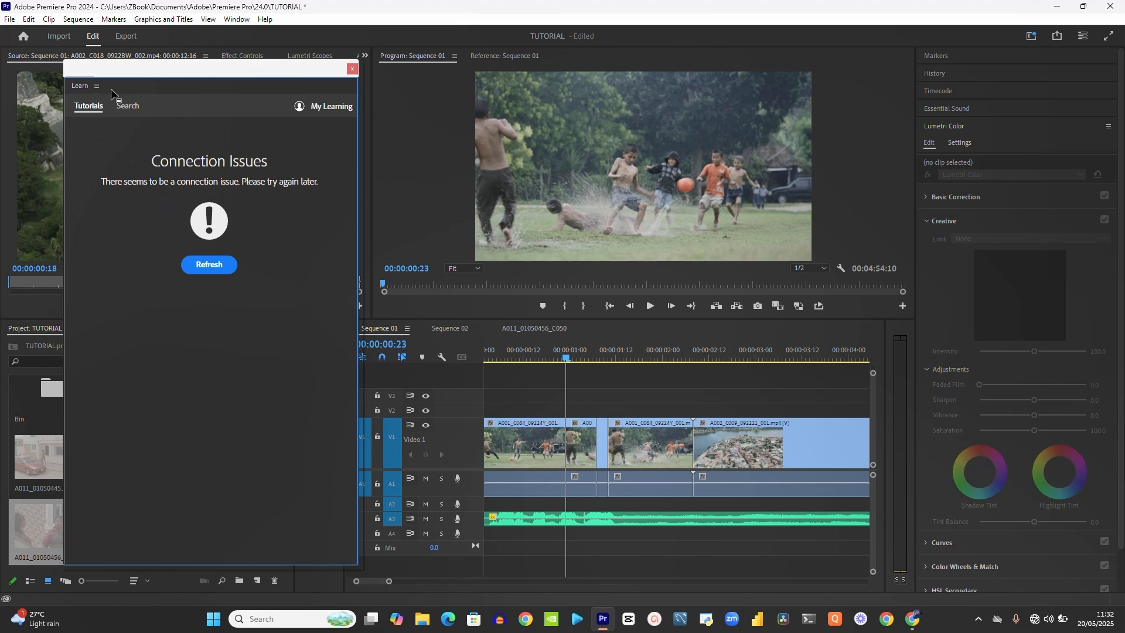
{"action": "left_click", "coordinate": [352, 71]}
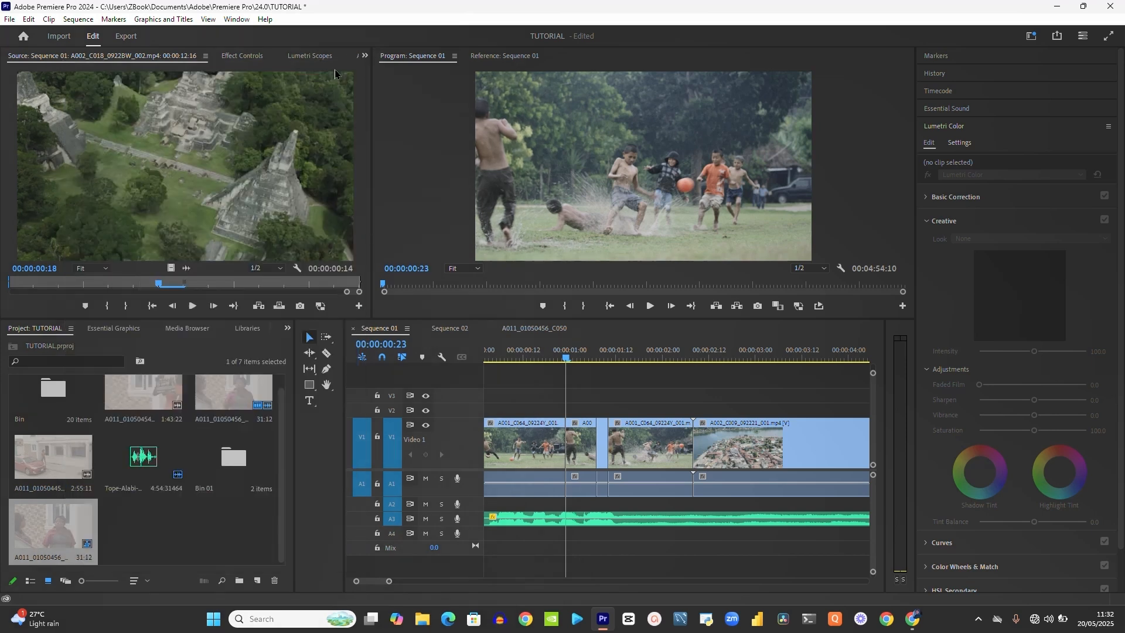
{"action": "left_click", "coordinate": [237, 20]}
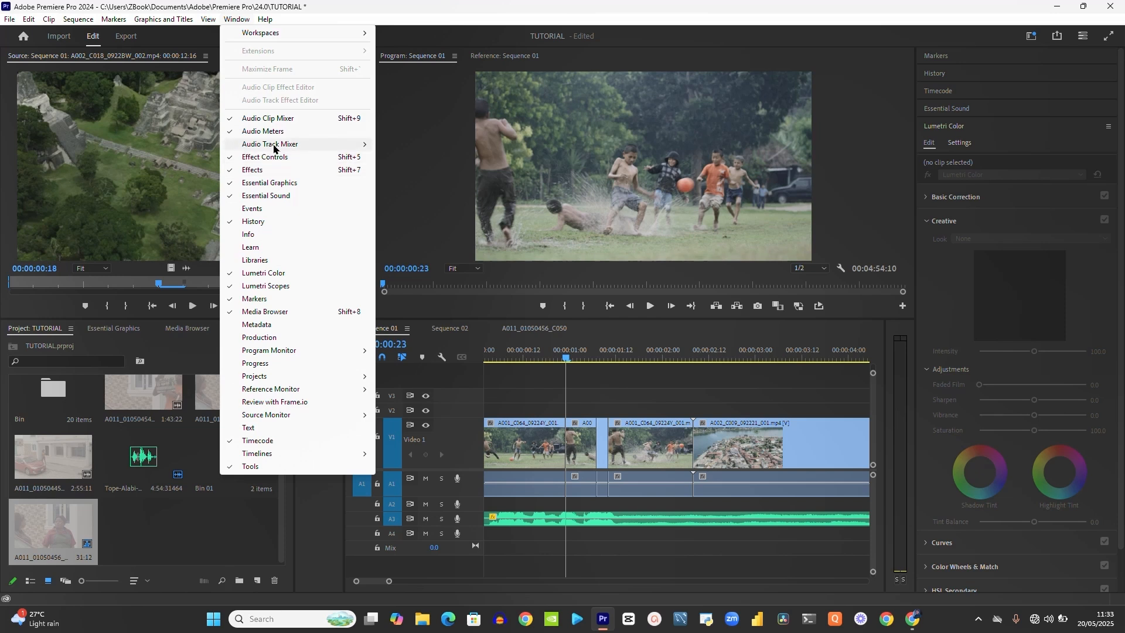
{"action": "left_click", "coordinate": [330, 528]}
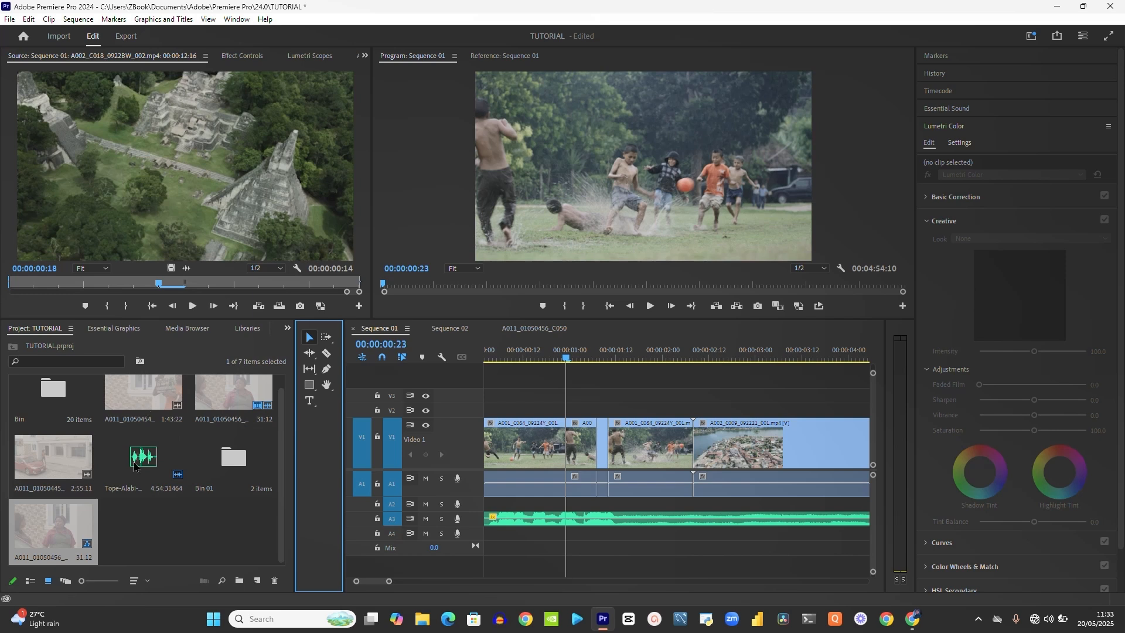
Show the Effects panel in the Project panel group and Effect Controls in the Source monitor group
{"action": "left_click", "coordinate": [289, 332]}
{"action": "left_click", "coordinate": [302, 370]}
{"action": "left_click", "coordinate": [240, 56]}
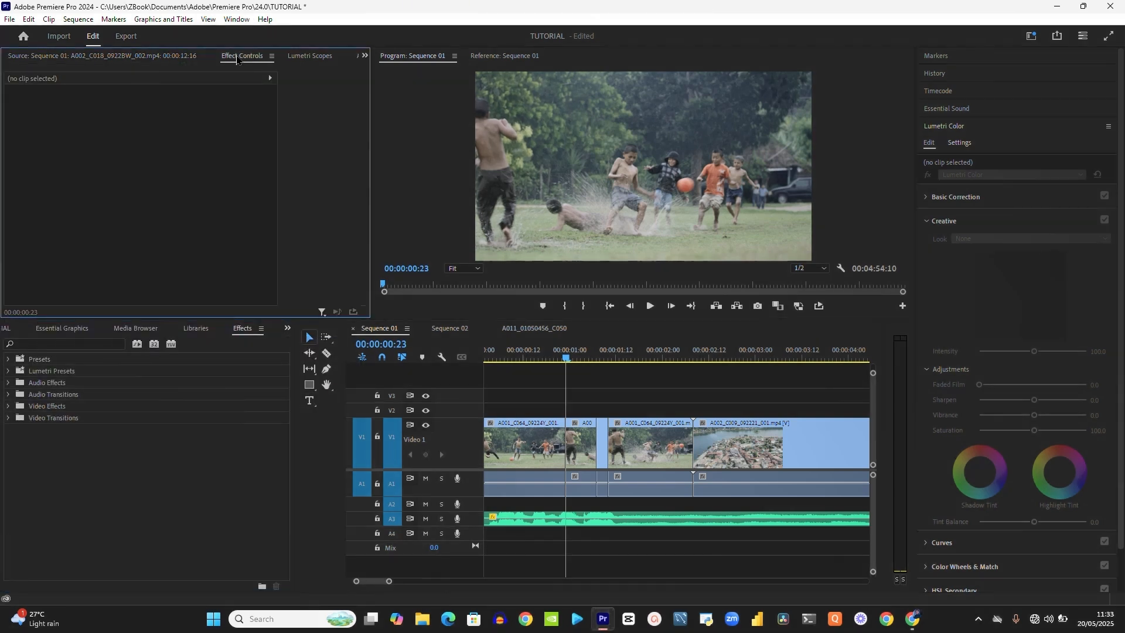